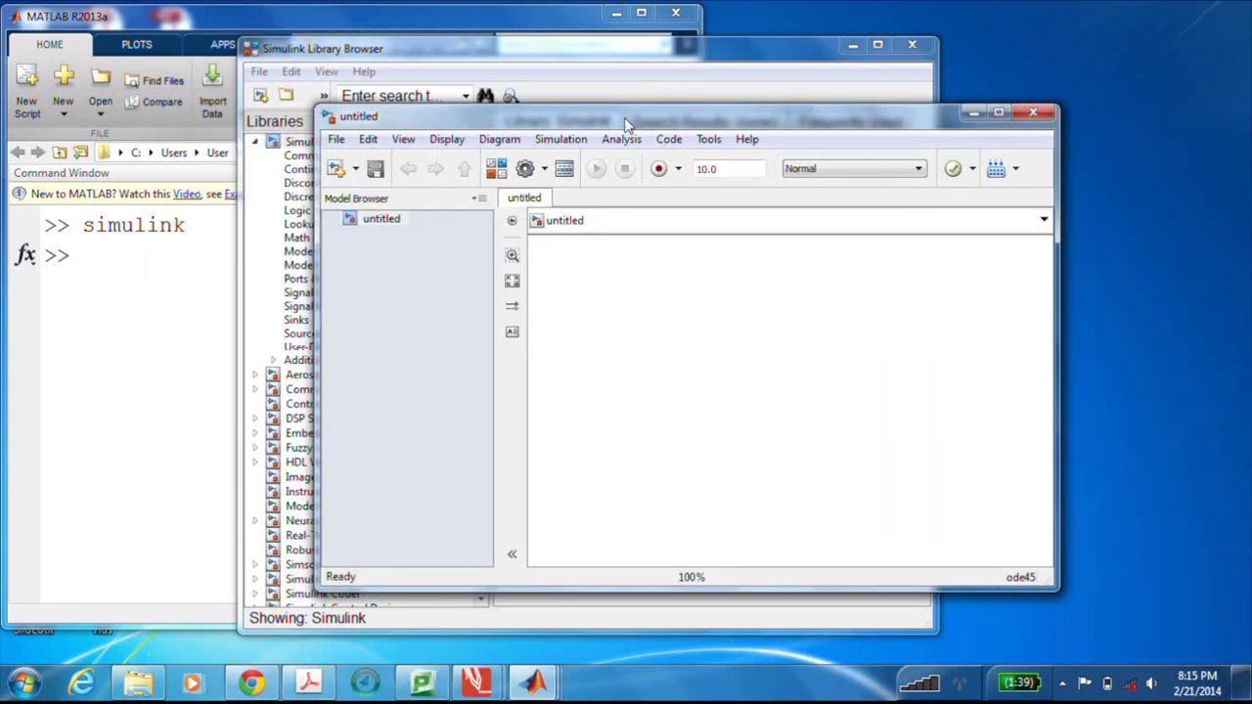
- Minimise the MATLAB main window and arrange the Simulink Library Browser beside the untitled model window, with the library in front
left_click_drag(626, 123, 564, 108)
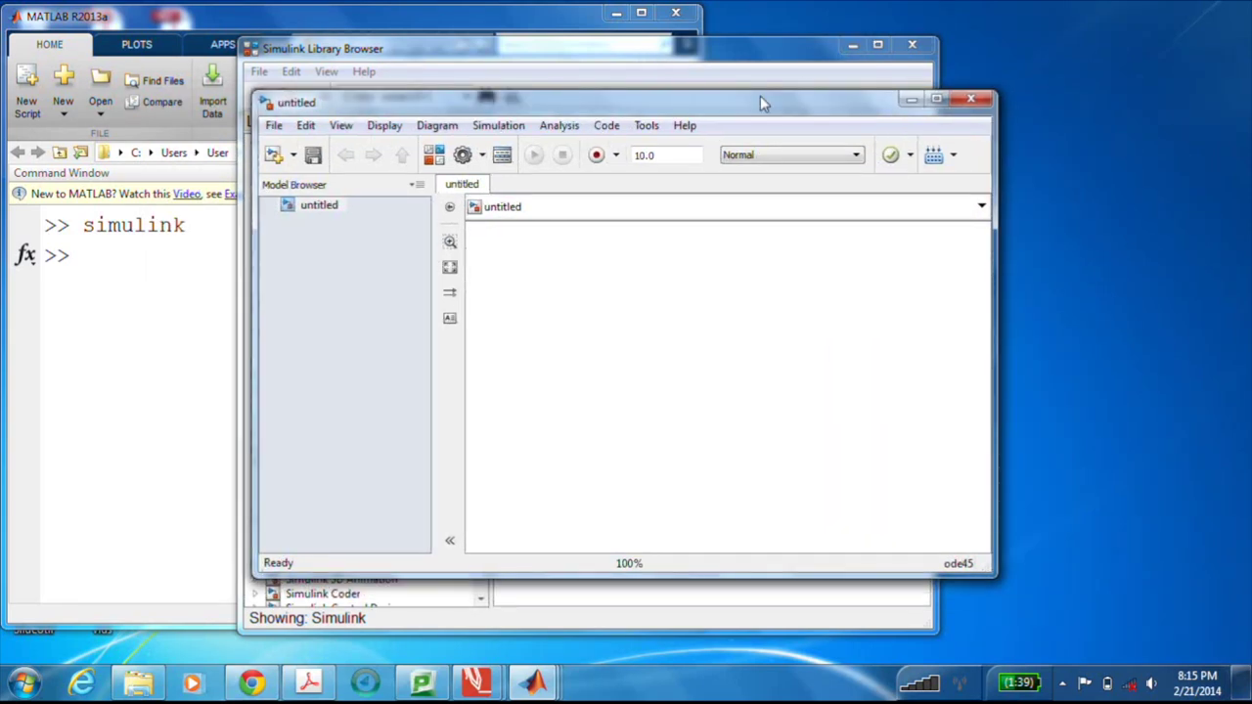
left_click_drag(764, 102, 799, 122)
left_click(616, 12)
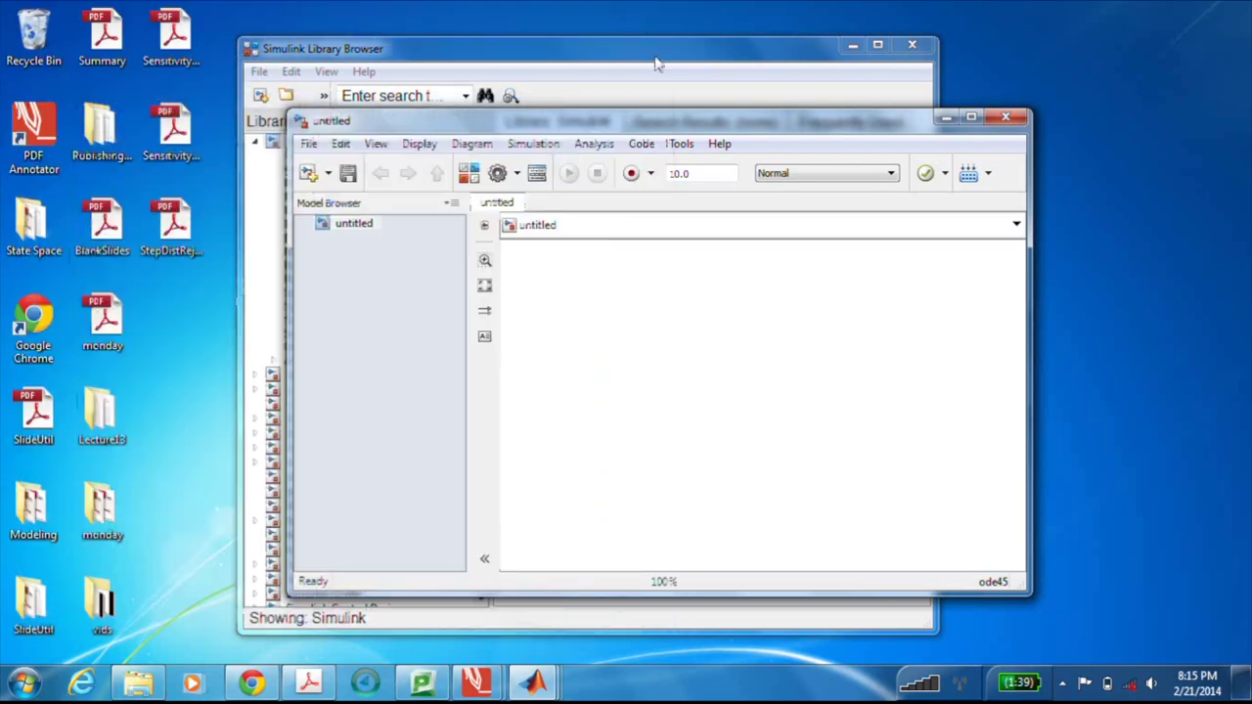
left_click_drag(676, 42, 441, 37)
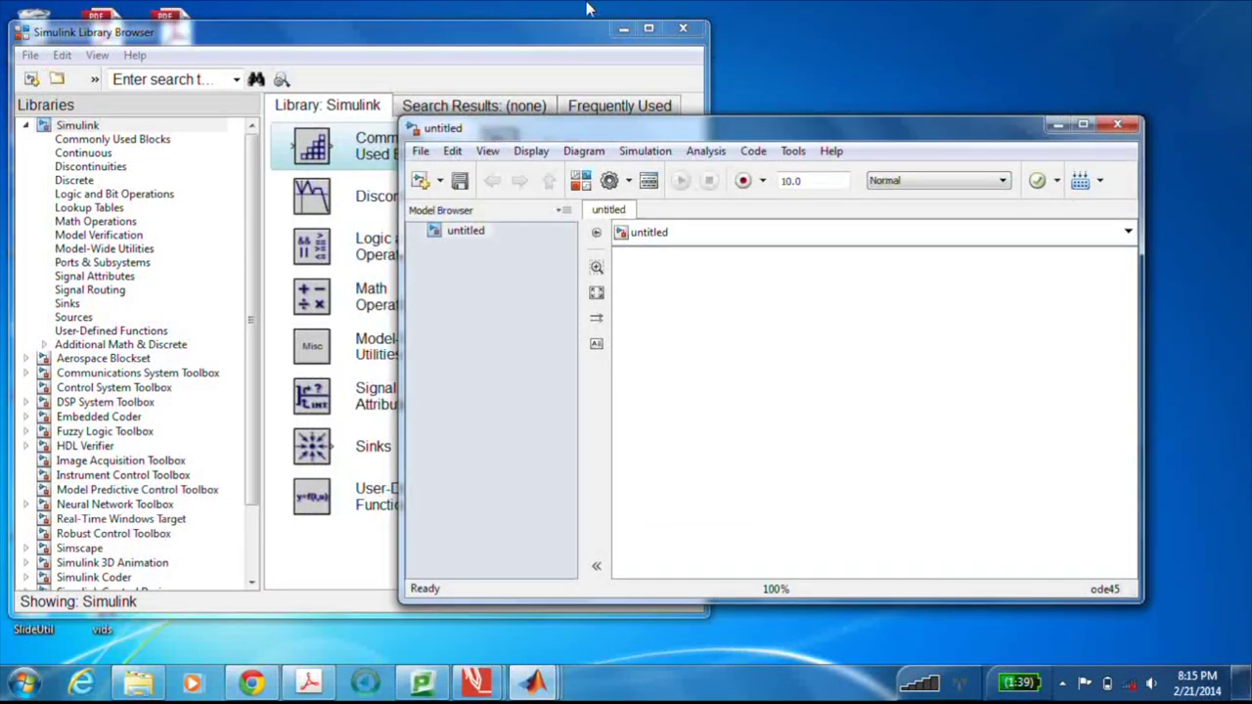
left_click(574, 37)
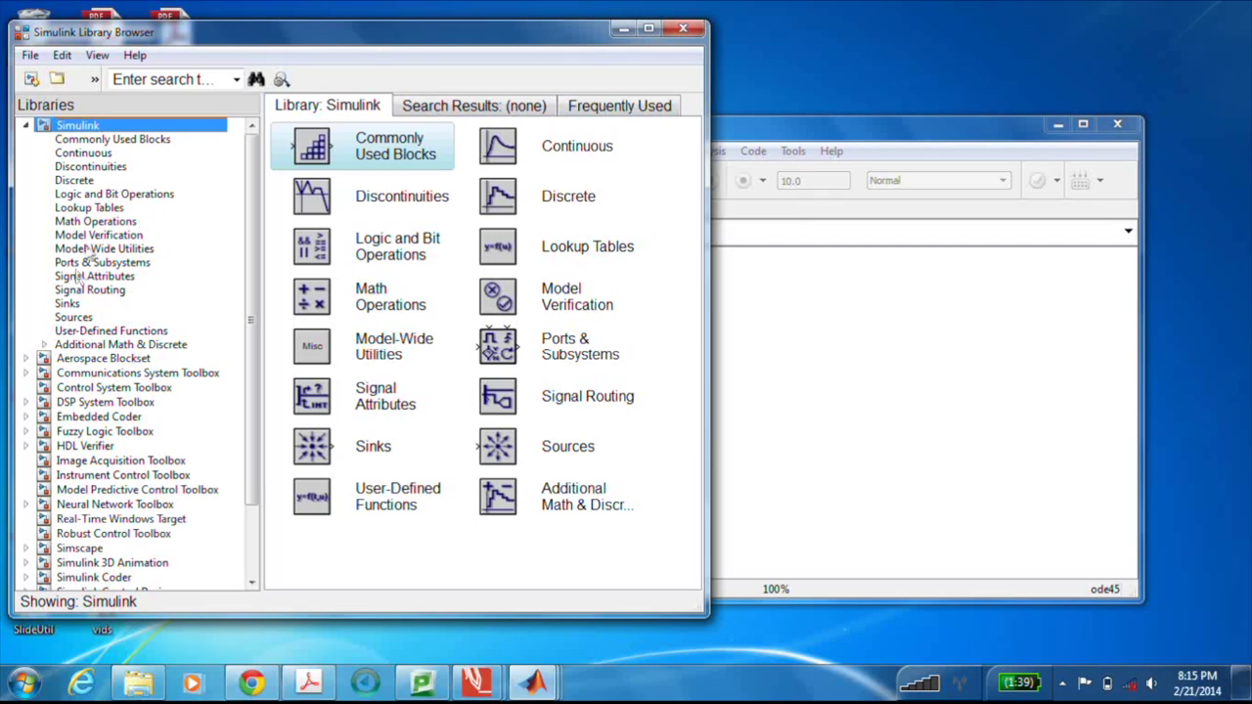
- Add a Transfer Fcn block from the Continuous library to the empty model
left_click(85, 154)
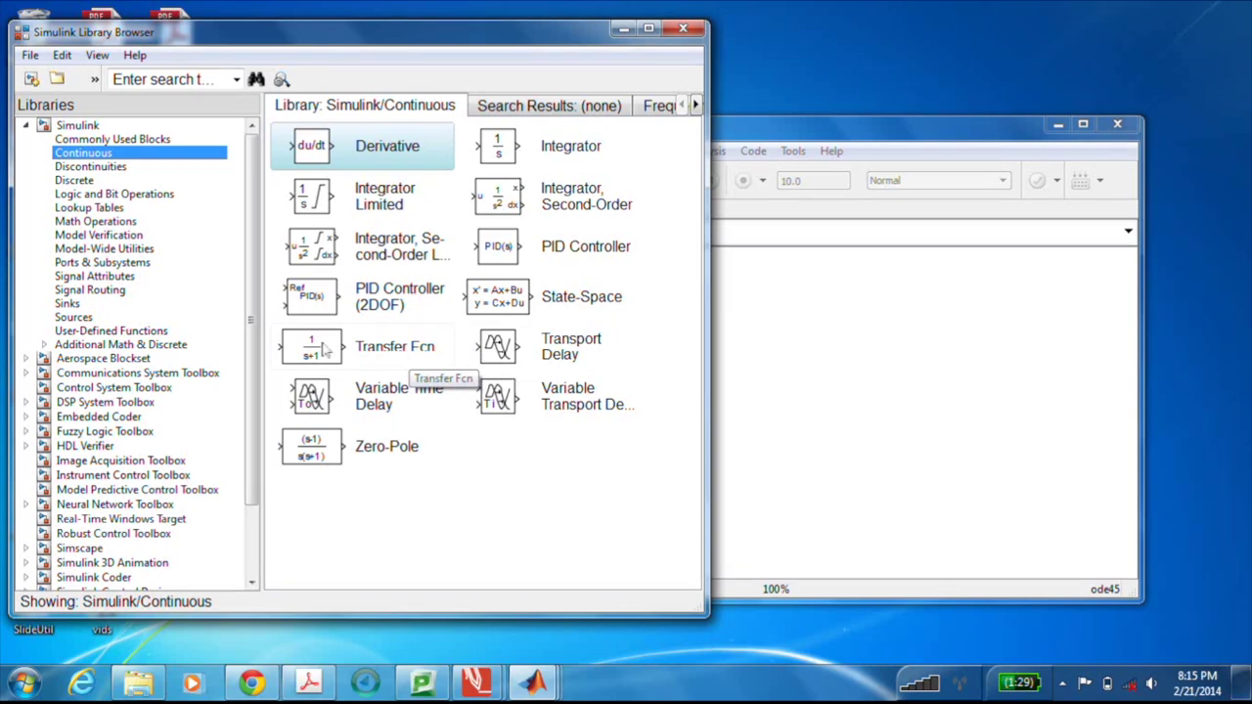
left_click(324, 352)
left_click_drag(755, 325, 776, 317)
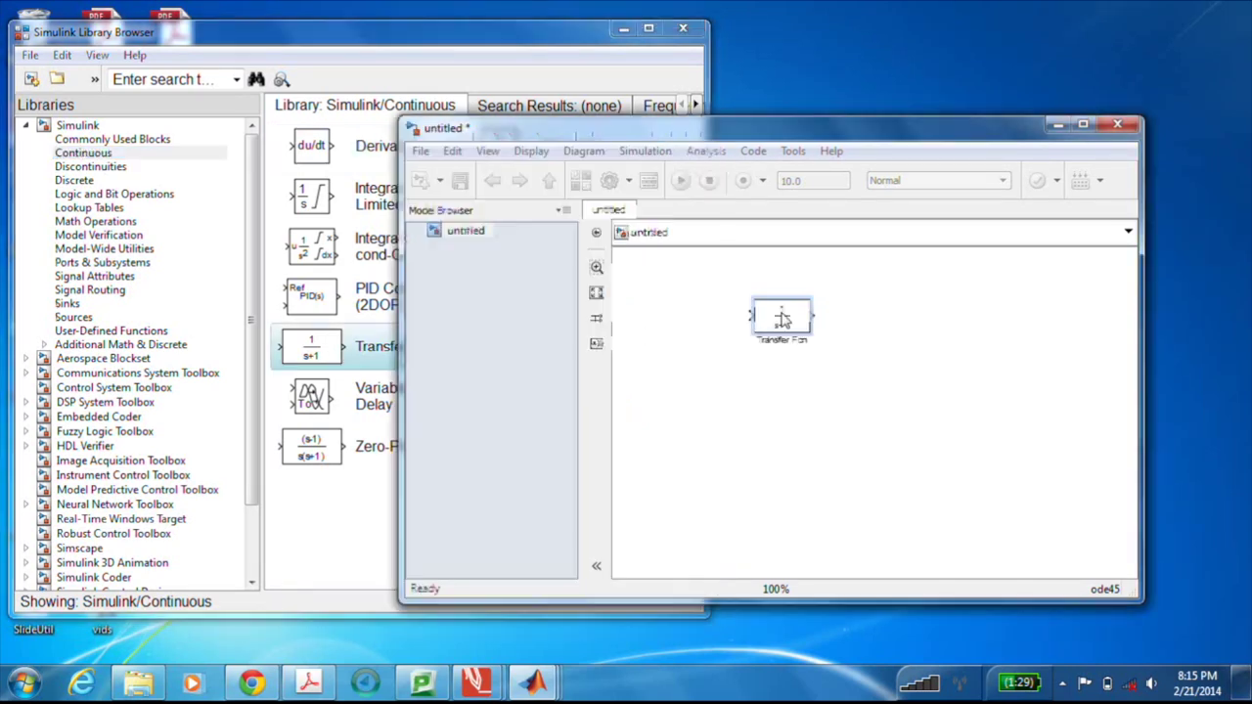
- Set the Transfer Fcn block's numerator coefficients to [4 1] and its denominator coefficients to [1 2]
double_click(782, 320)
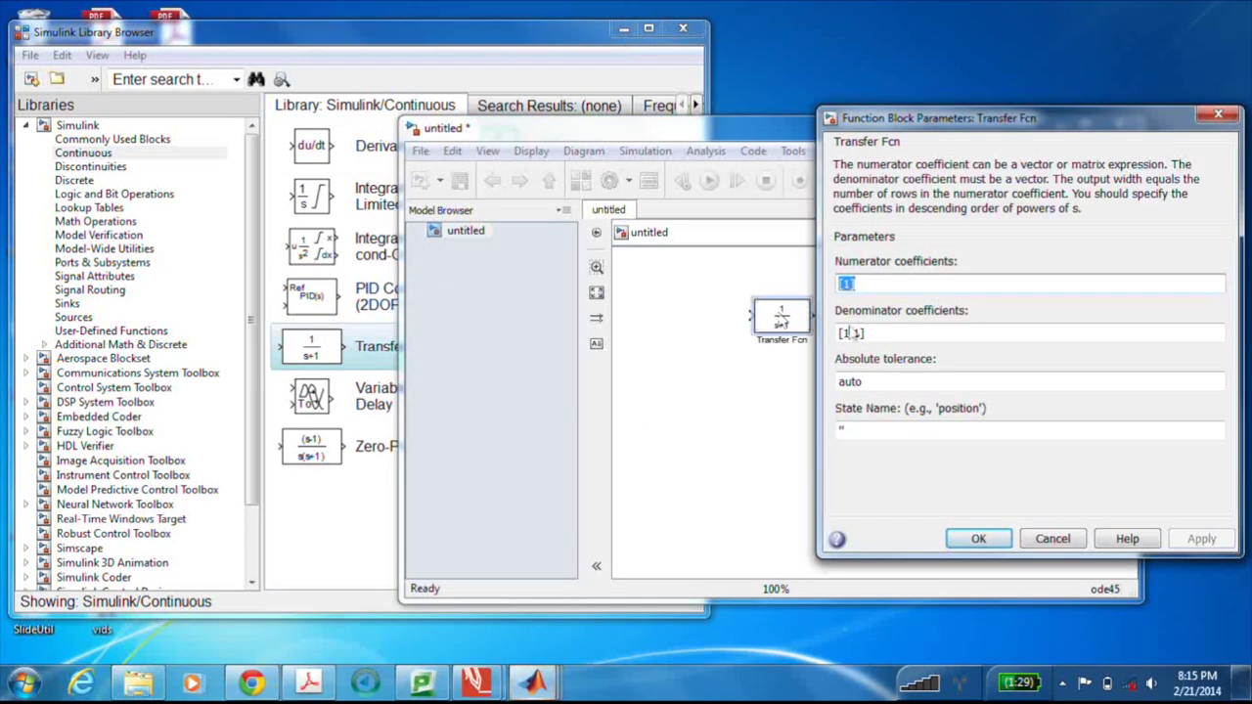
type("[")
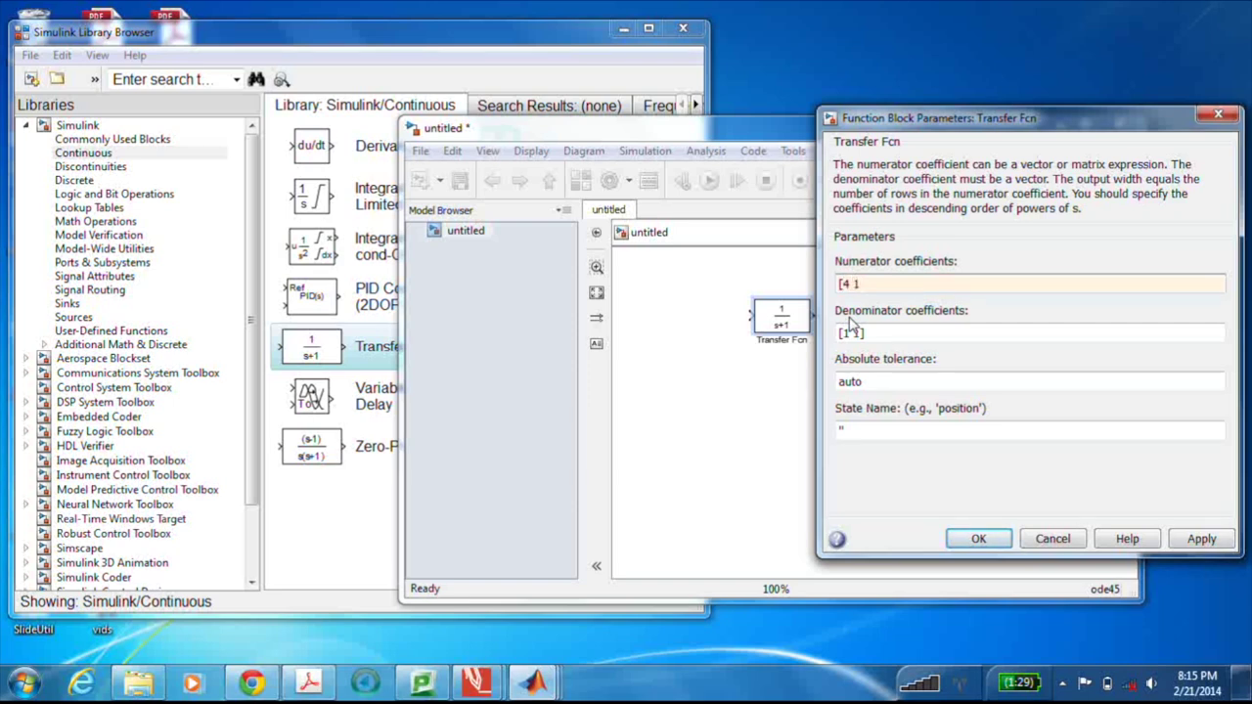
triple_click(849, 331)
type("[")
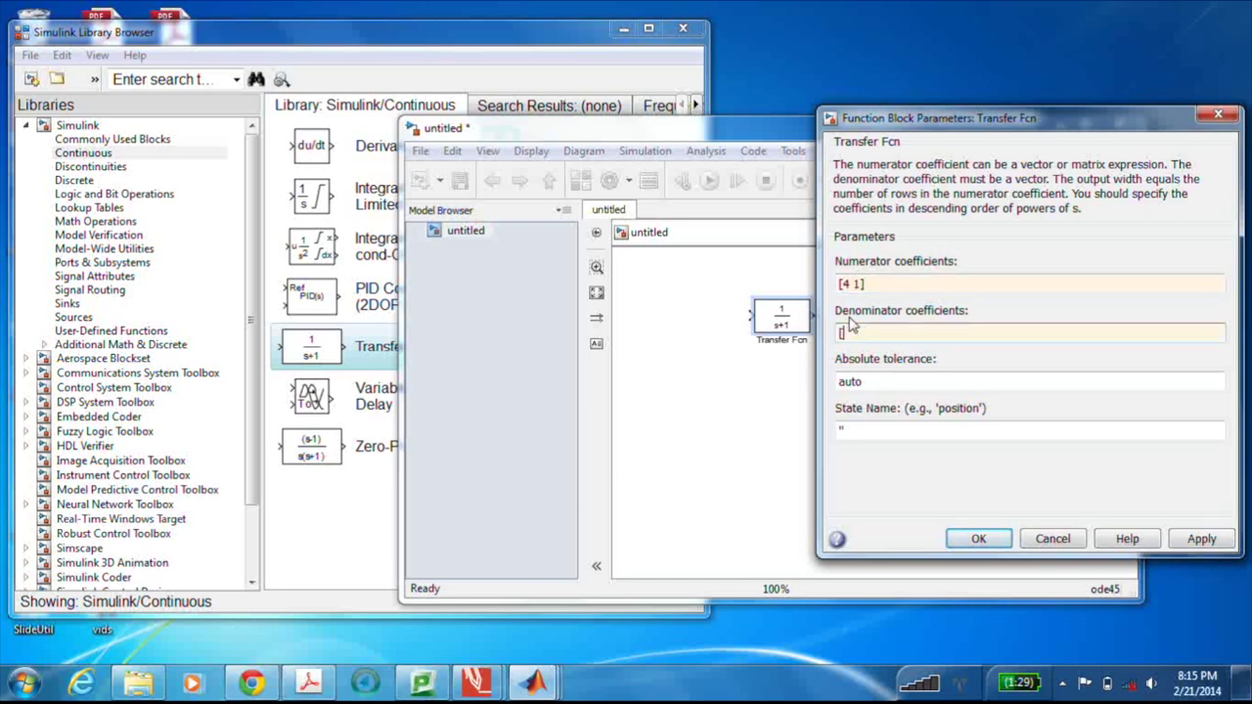
type("1 2]")
key("Return")
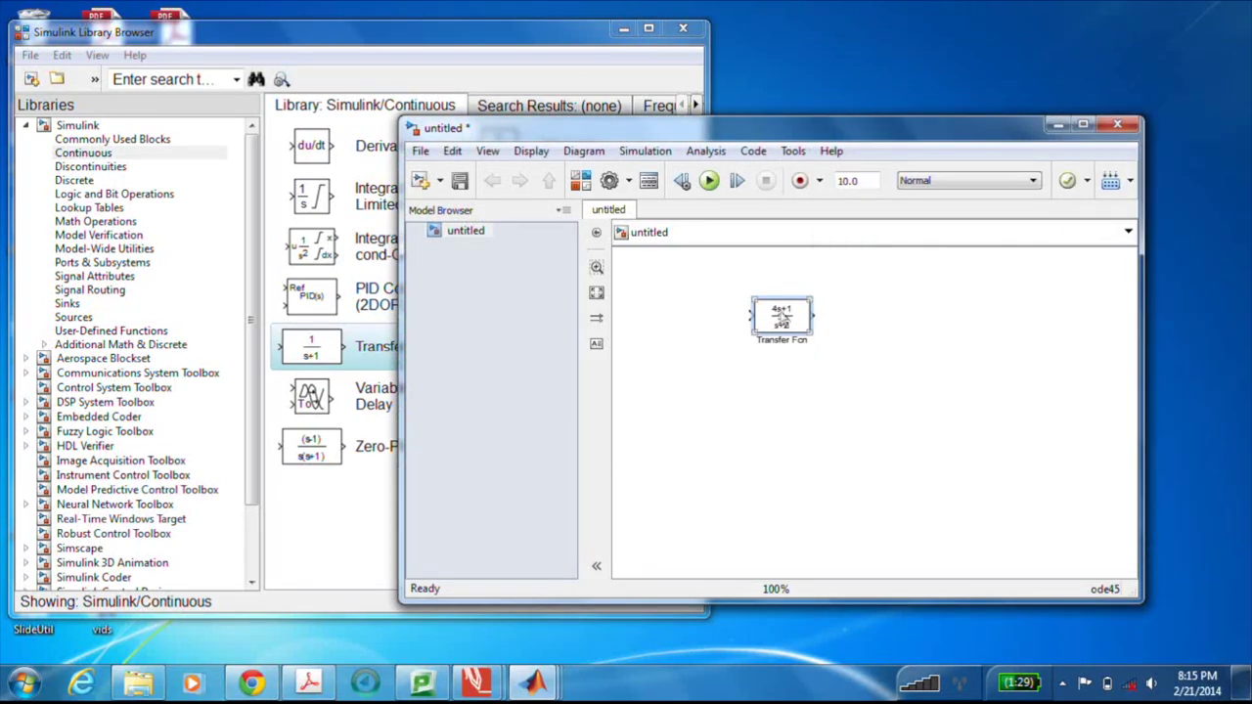
- Duplicate the transfer function block beside the original and set the copy's numerator to [3] and denominator to [1 0], giving 3/s
left_click_drag(783, 318, 927, 324)
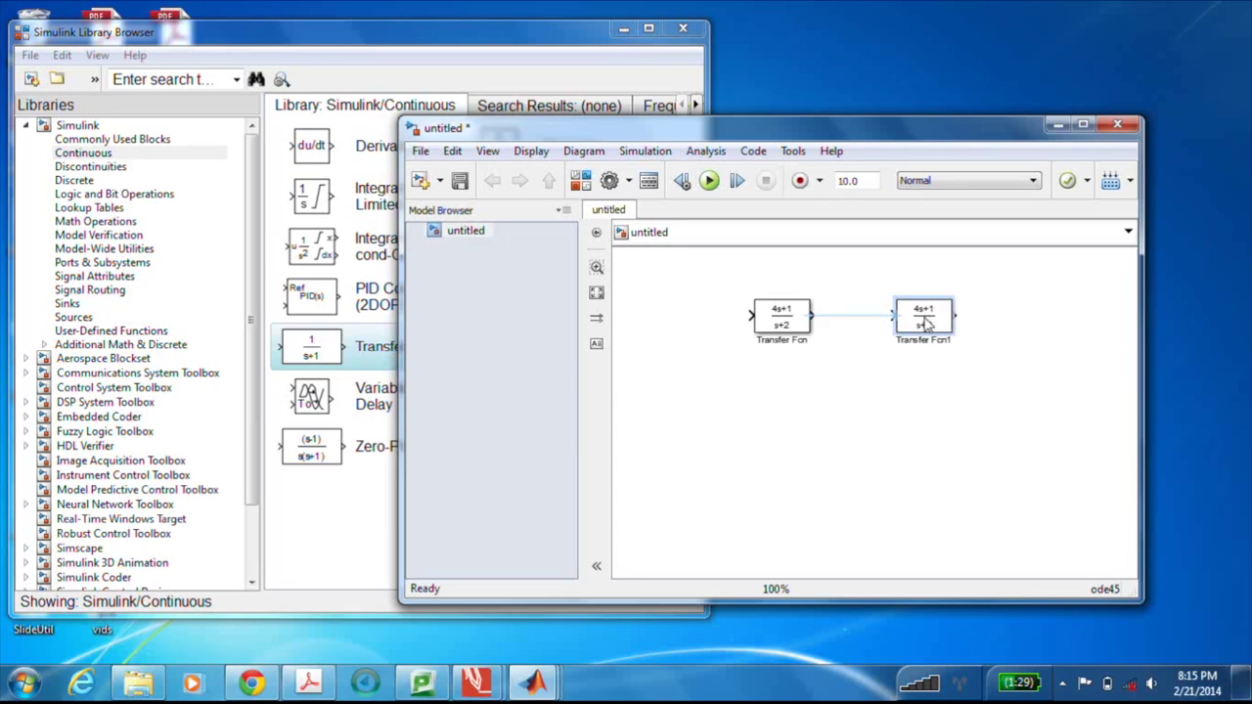
double_click(925, 320)
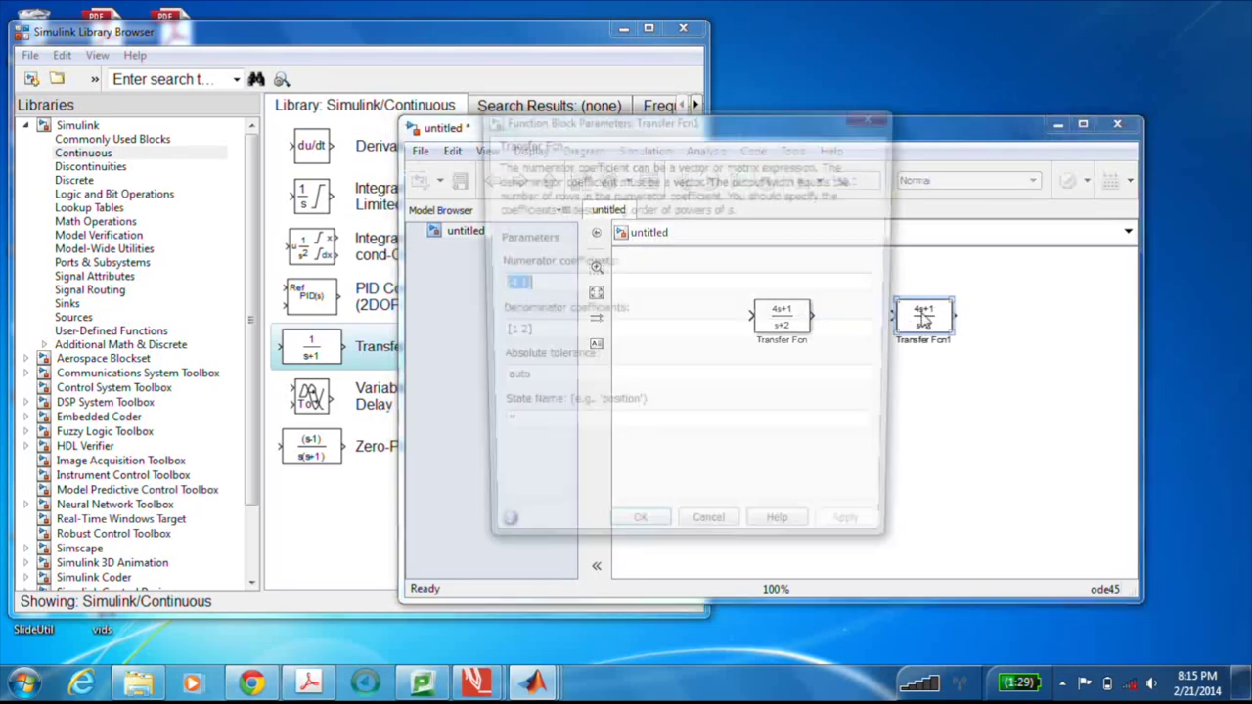
type("[3")
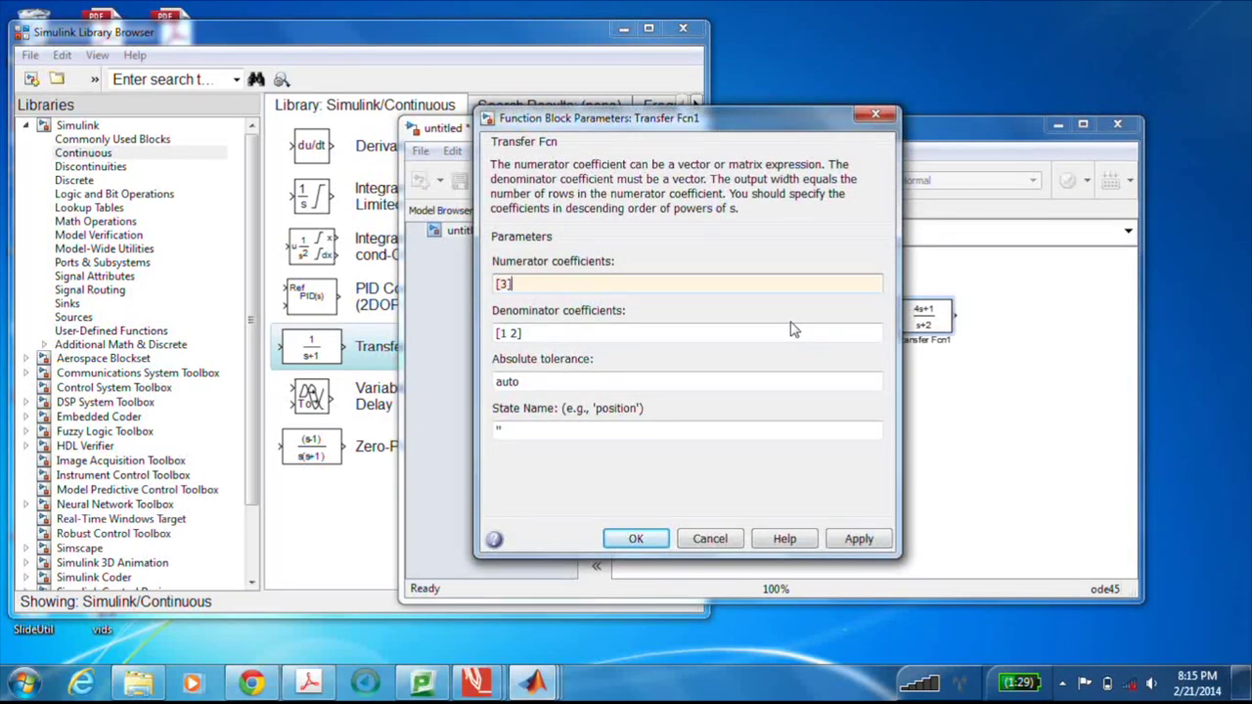
key("Tab")
type("[1")
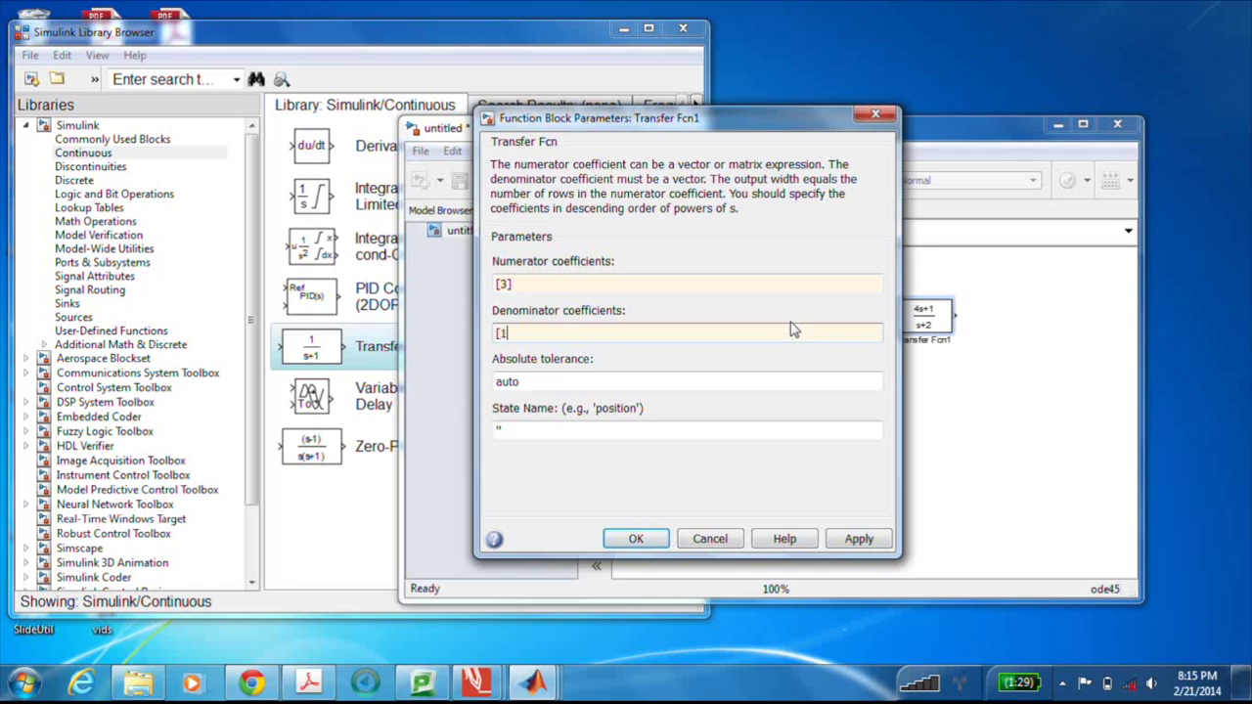
key("Return")
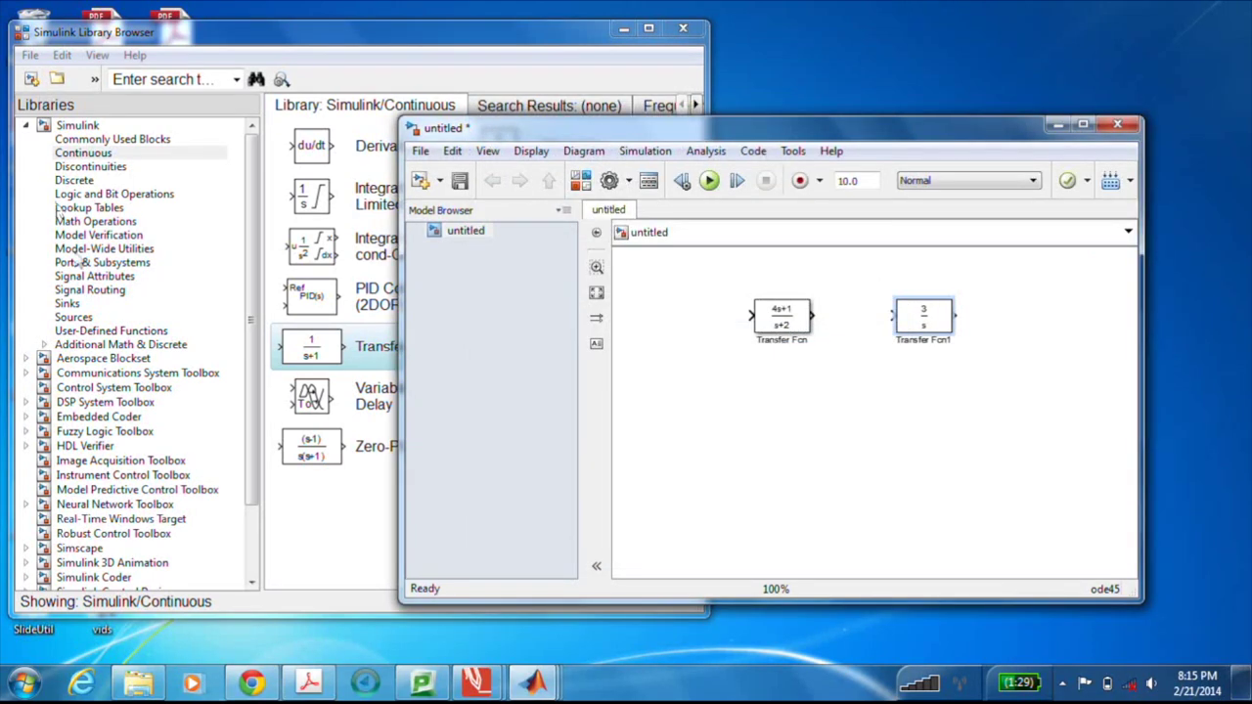
- Place two Add blocks from Math Operations, one ahead of each transfer function, making room and wiring the second Add block into 3/s
left_click(87, 222)
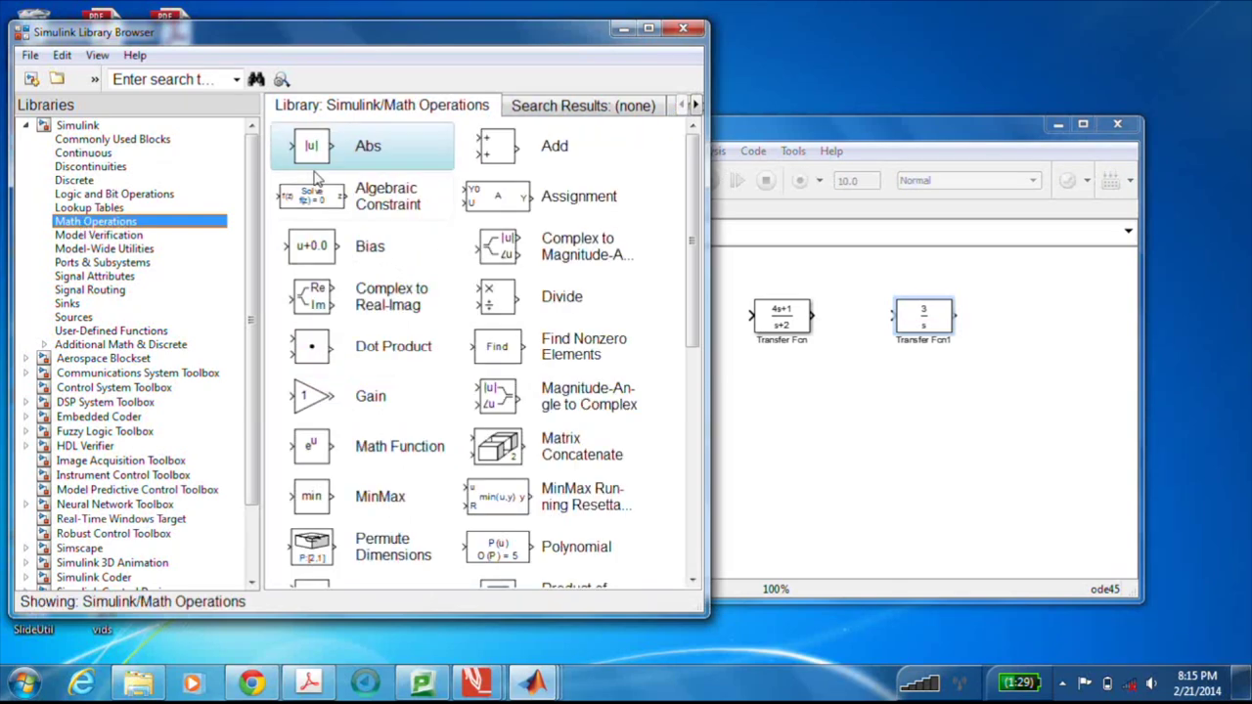
left_click(501, 159)
left_click_drag(798, 358, 685, 315)
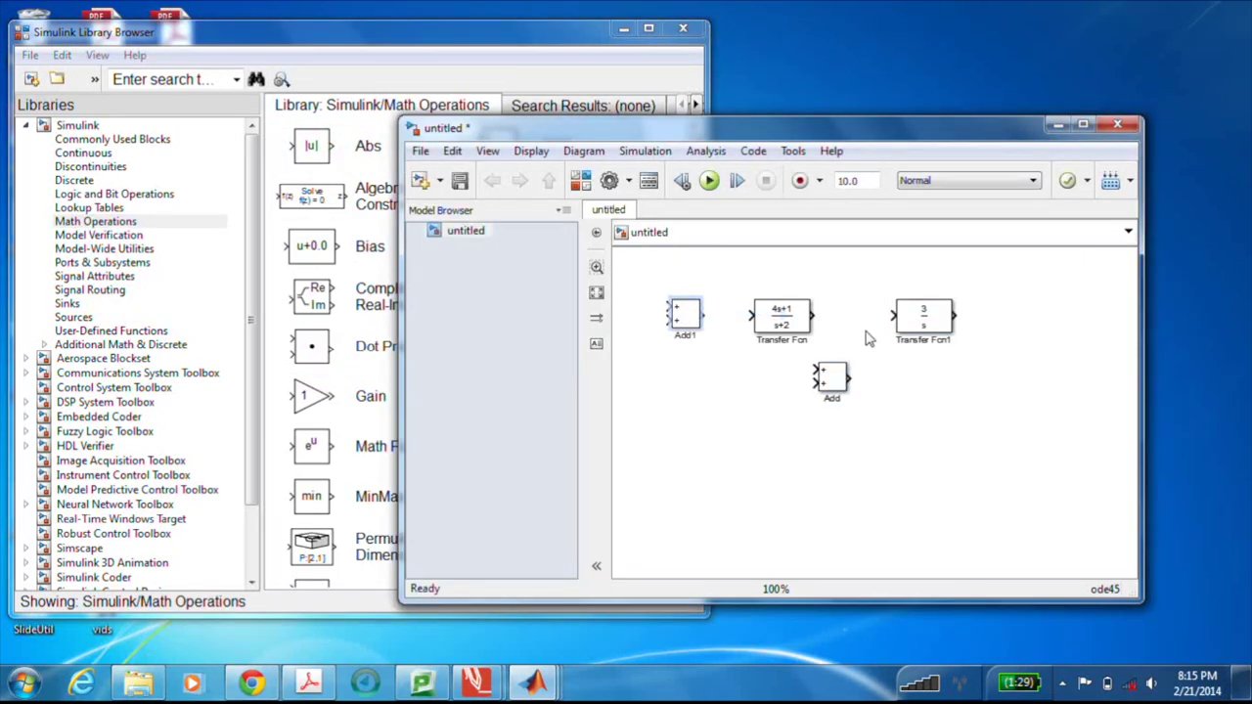
left_click_drag(906, 319, 951, 319)
left_click_drag(843, 375, 939, 315)
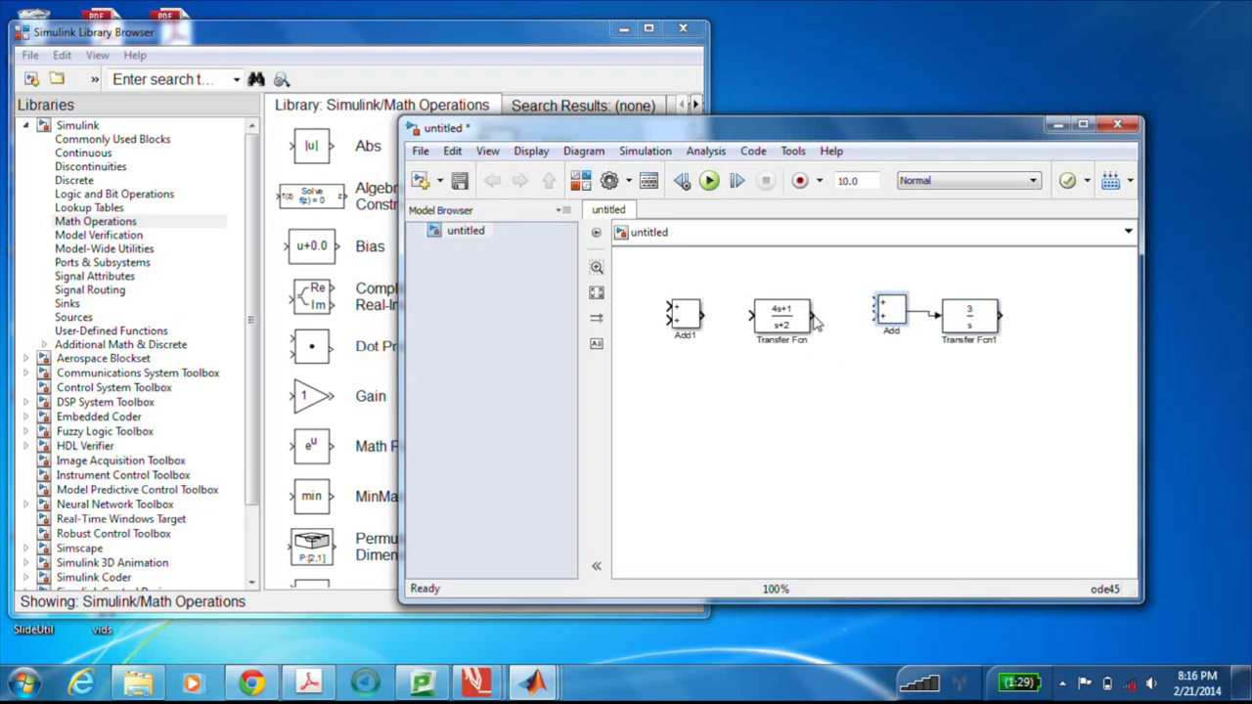
- Wire the first Add block through the (4s+1)/(s+2) block into the second Add block, and draw an output line from 3/s
left_click_drag(816, 322, 874, 311)
left_click_drag(704, 317, 759, 317)
left_click(976, 329)
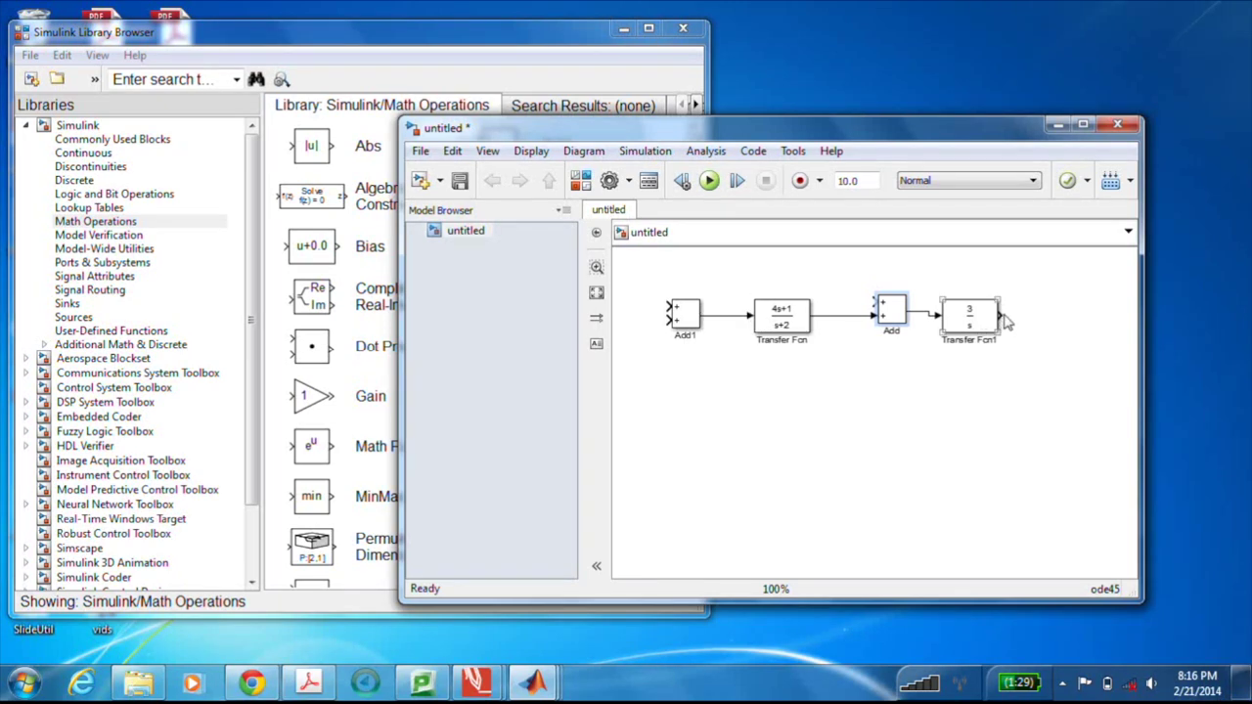
left_click_drag(1003, 315, 1051, 316)
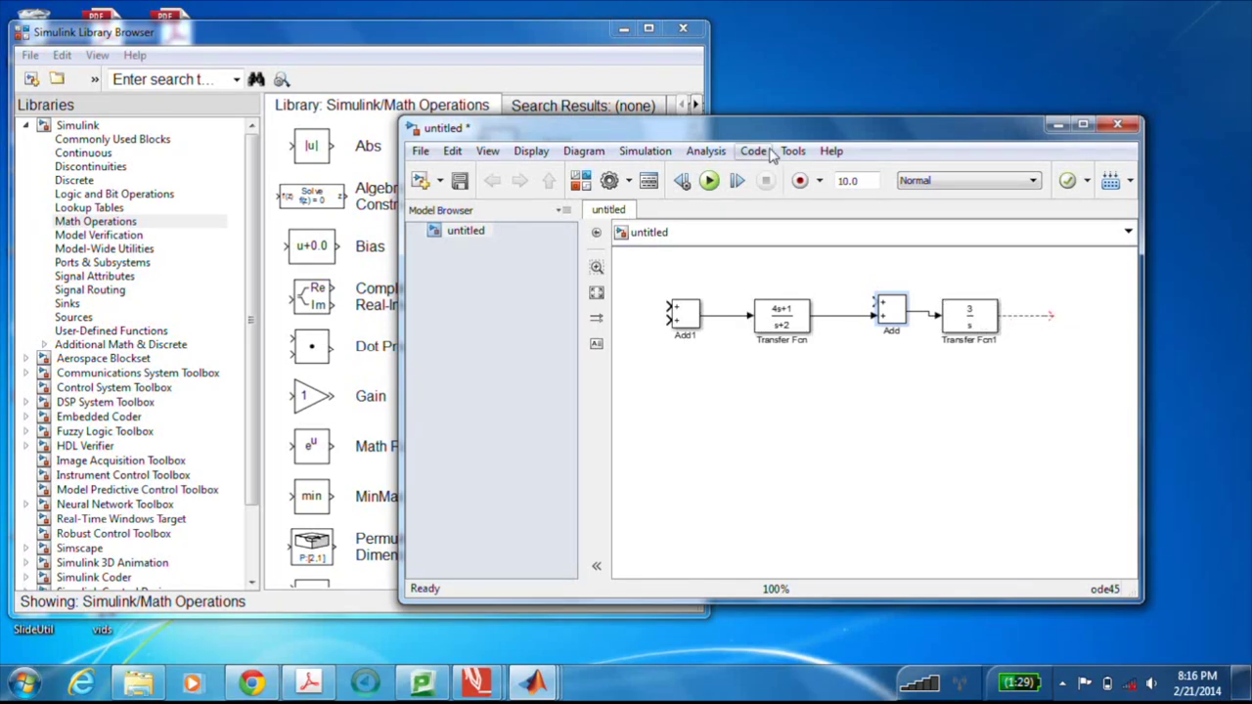
- Reposition and enlarge the model window, and shift the whole block diagram to leave free space ahead of the first Add block
left_click_drag(773, 129, 648, 92)
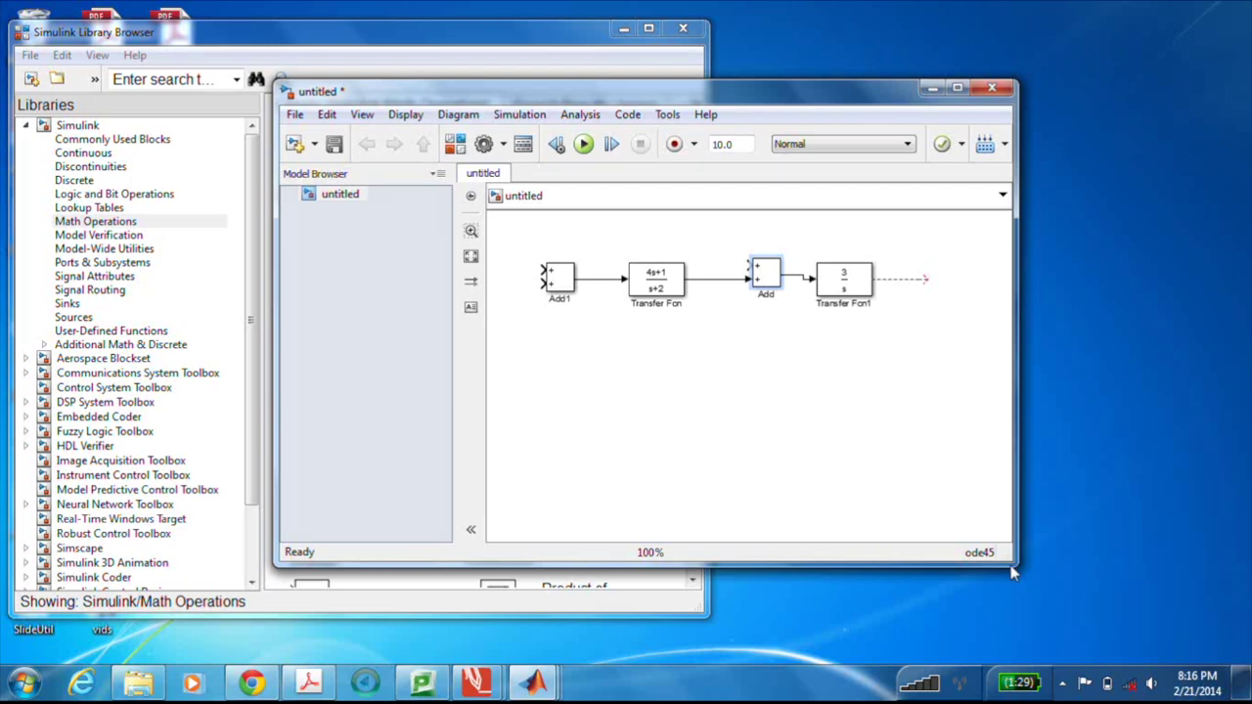
left_click_drag(1013, 575, 1160, 597)
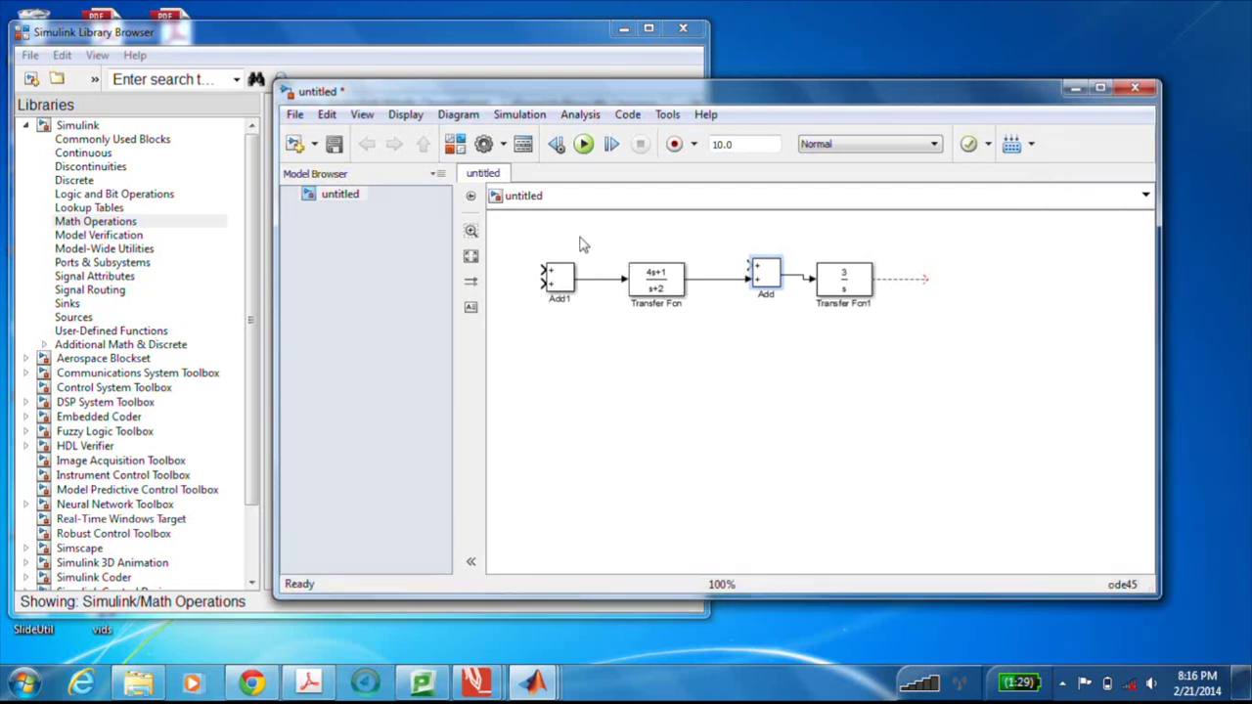
left_click_drag(545, 230, 978, 381)
left_click_drag(850, 286, 899, 333)
left_click(878, 246)
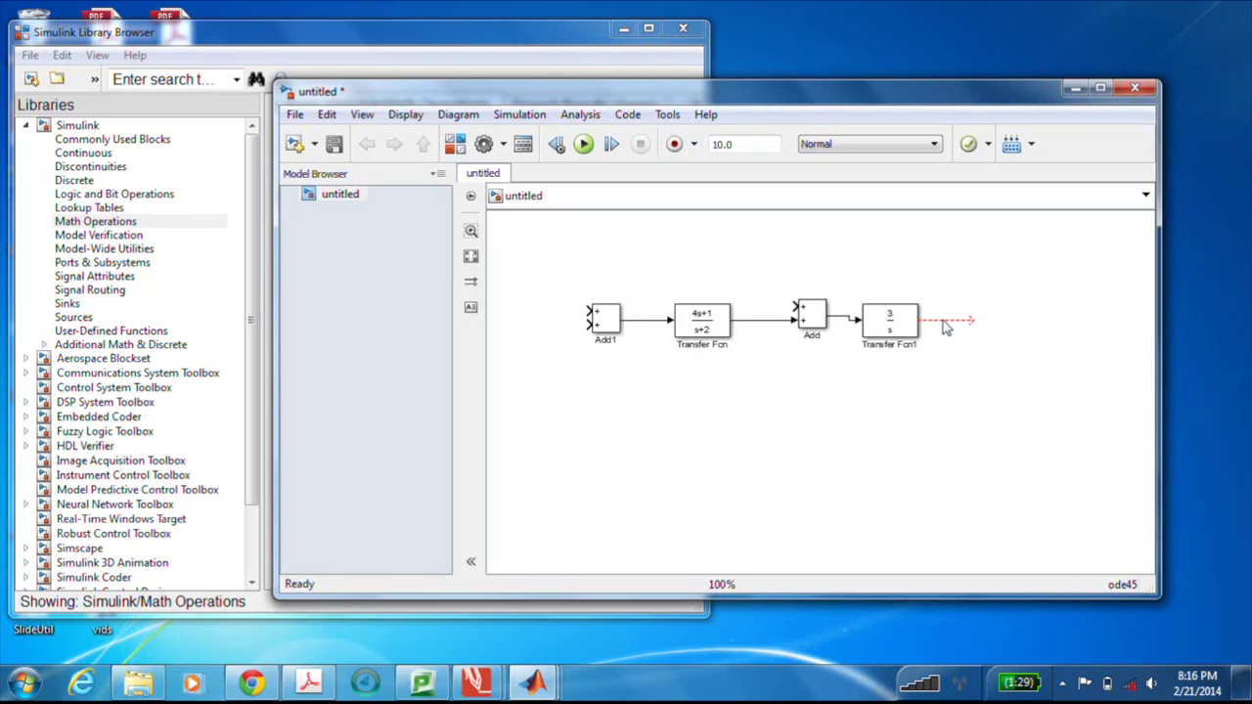
- Add a Step block from the Sources library below the diagram and accept its default parameters
left_click(74, 317)
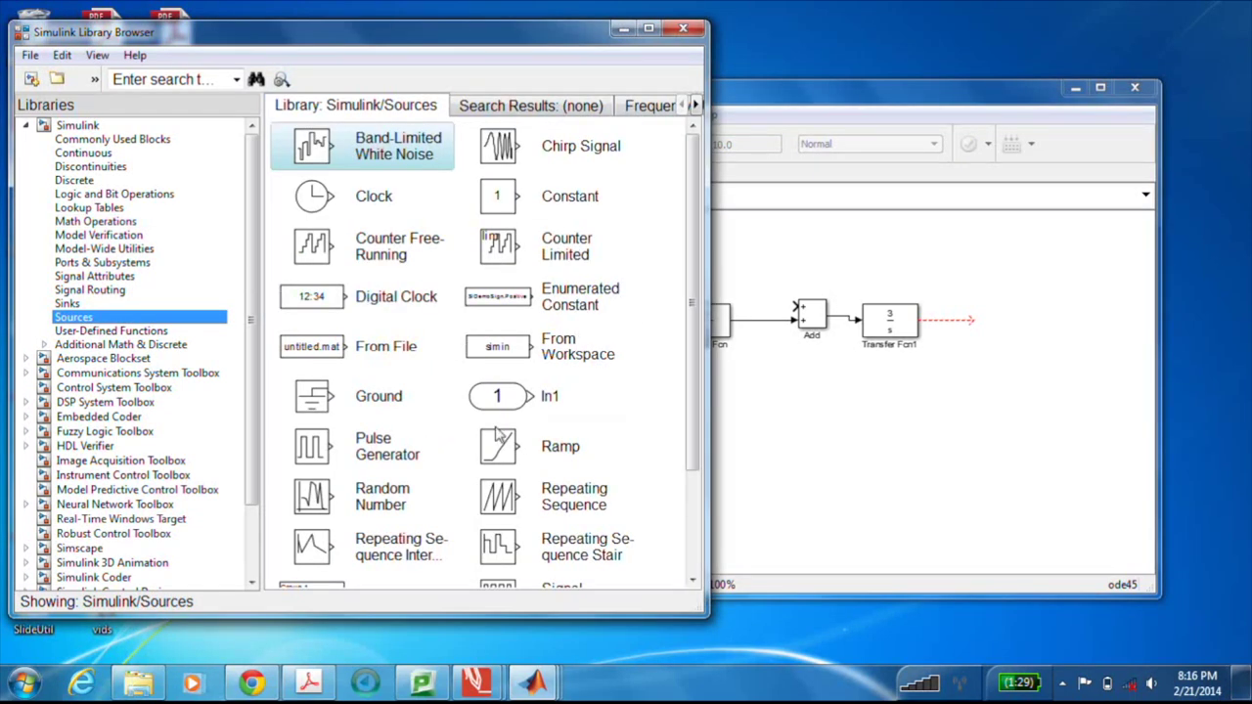
left_click_drag(486, 396, 707, 377)
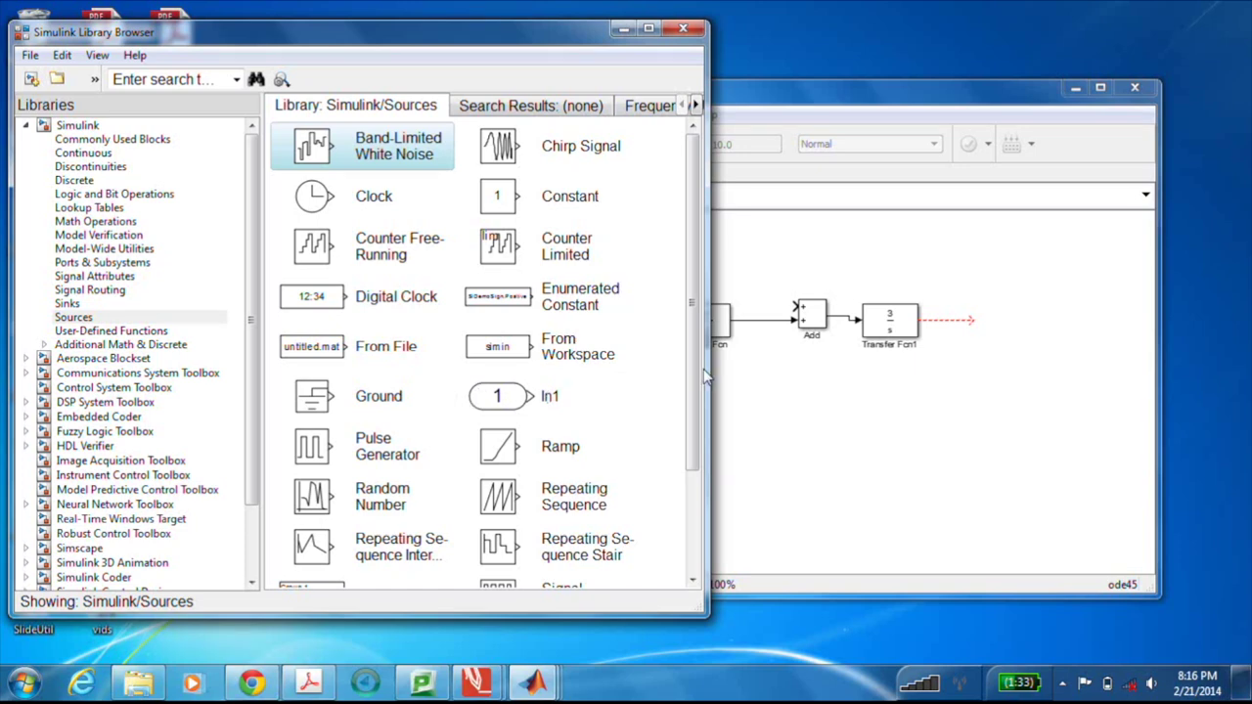
scroll(697, 377, "down", 5)
scroll(729, 420, "up", 1)
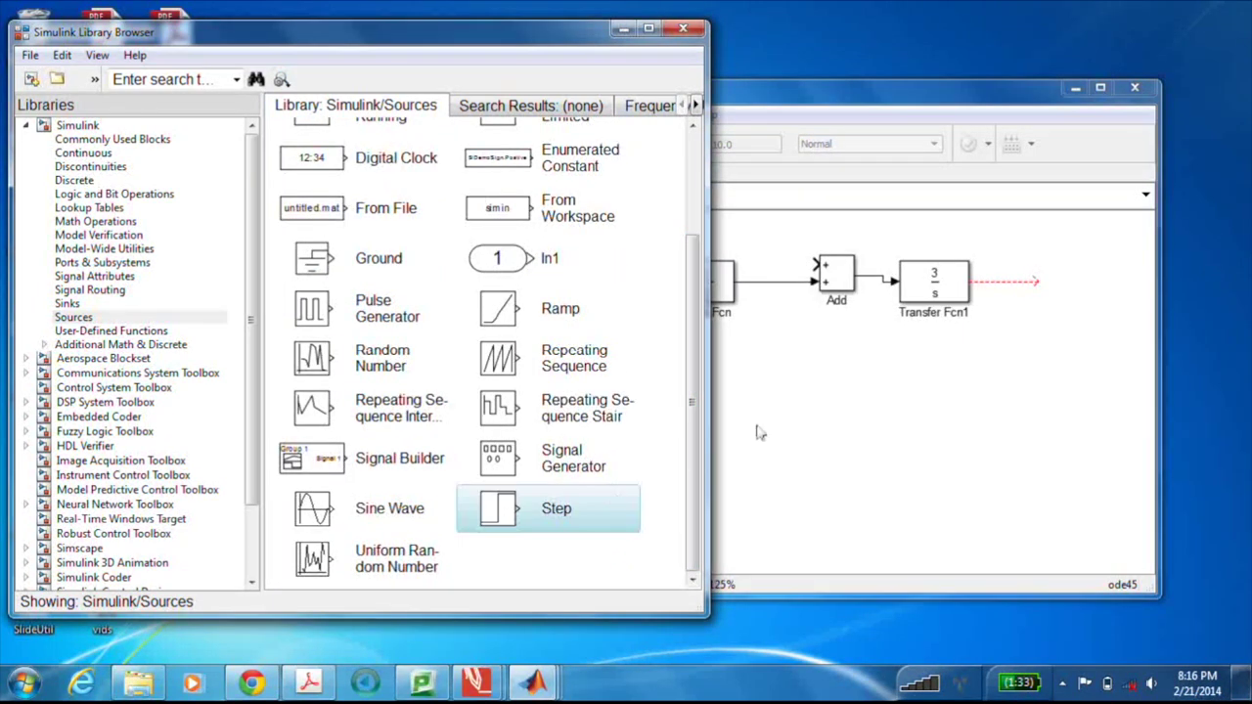
left_click_drag(760, 432, 783, 408)
double_click(795, 401)
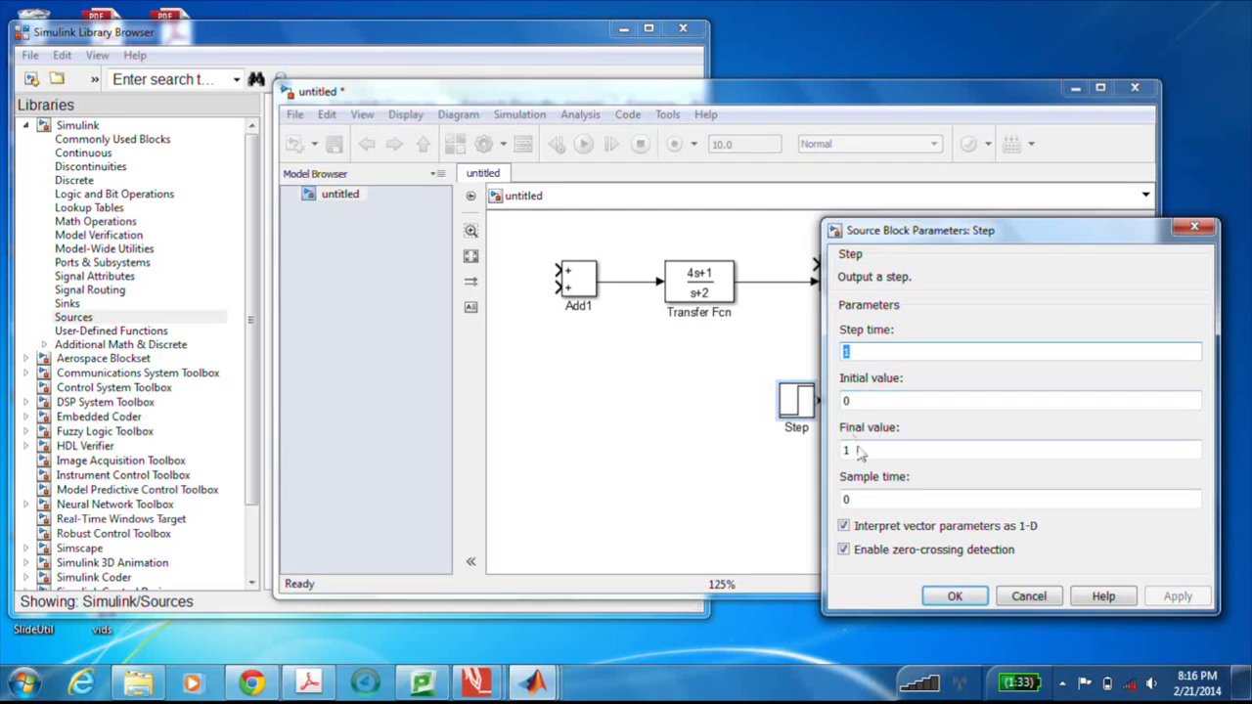
left_click(951, 598)
- Rename the Step block to R and place it ahead of the first Add block
left_click_drag(800, 428, 813, 431)
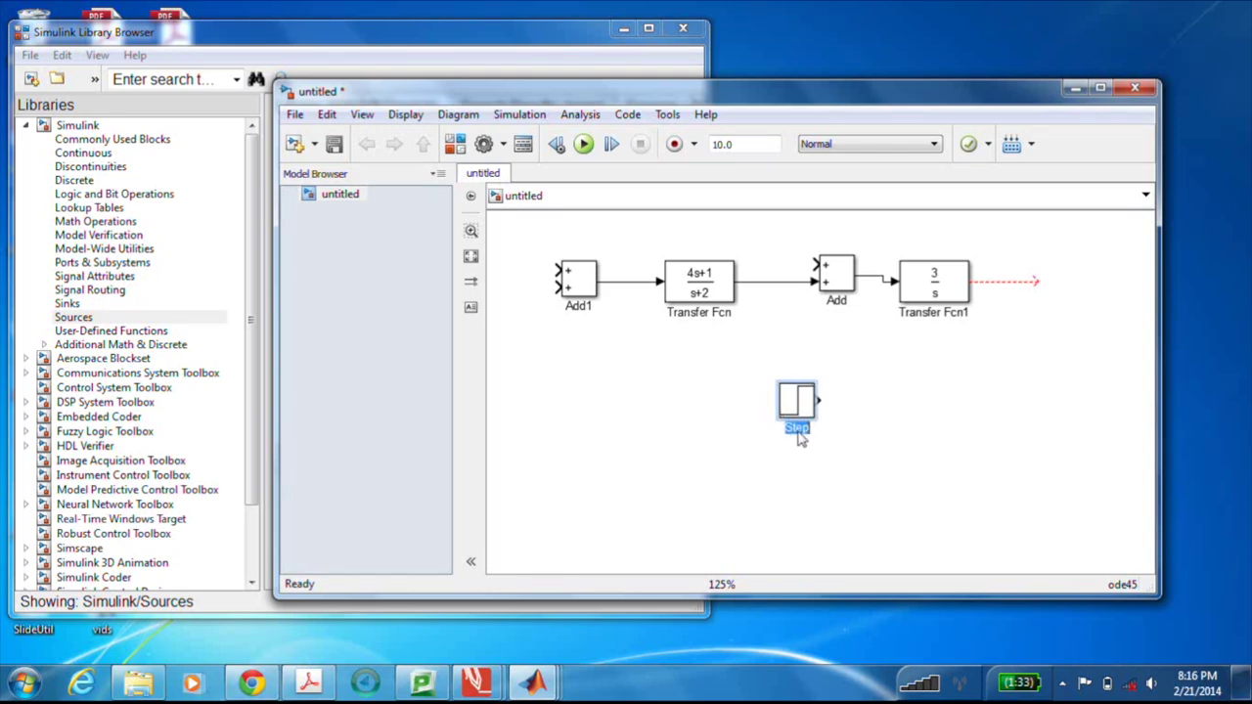
type("R")
left_click_drag(797, 403, 529, 276)
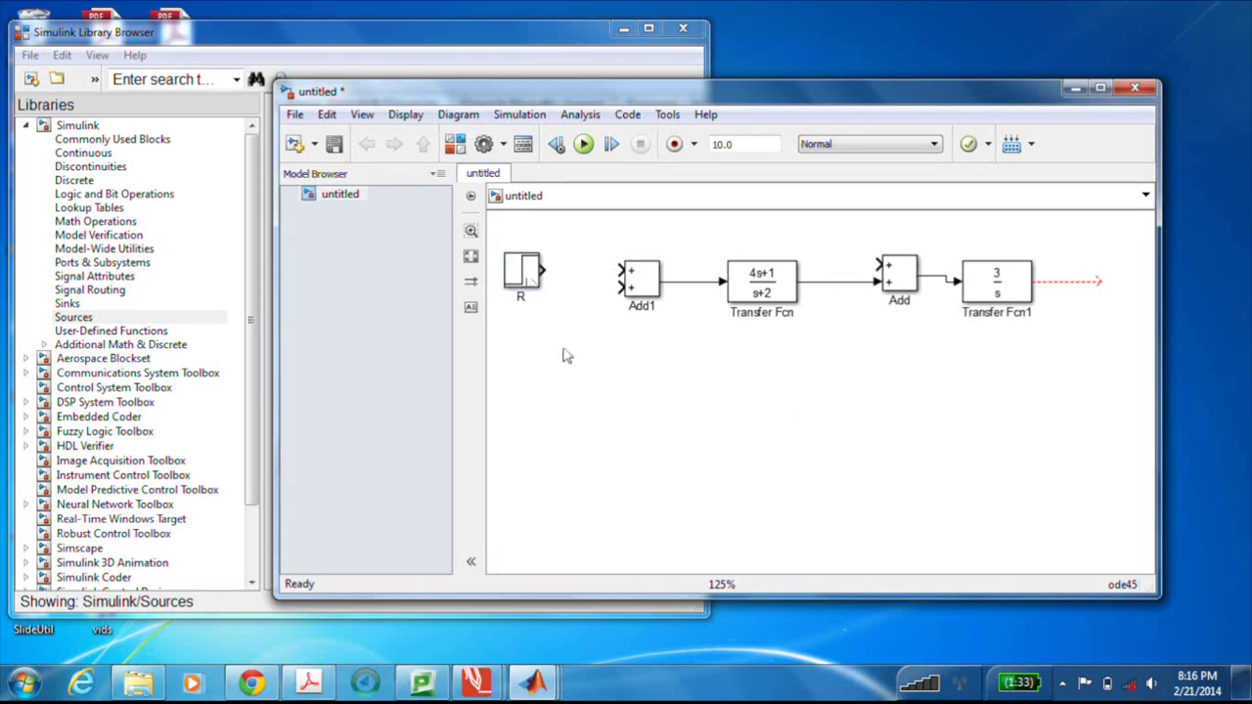
- Branch the 3/s output line back to the first Add block's second input and set that block's list of signs to +-
left_click_drag(1069, 283, 620, 288)
double_click(641, 279)
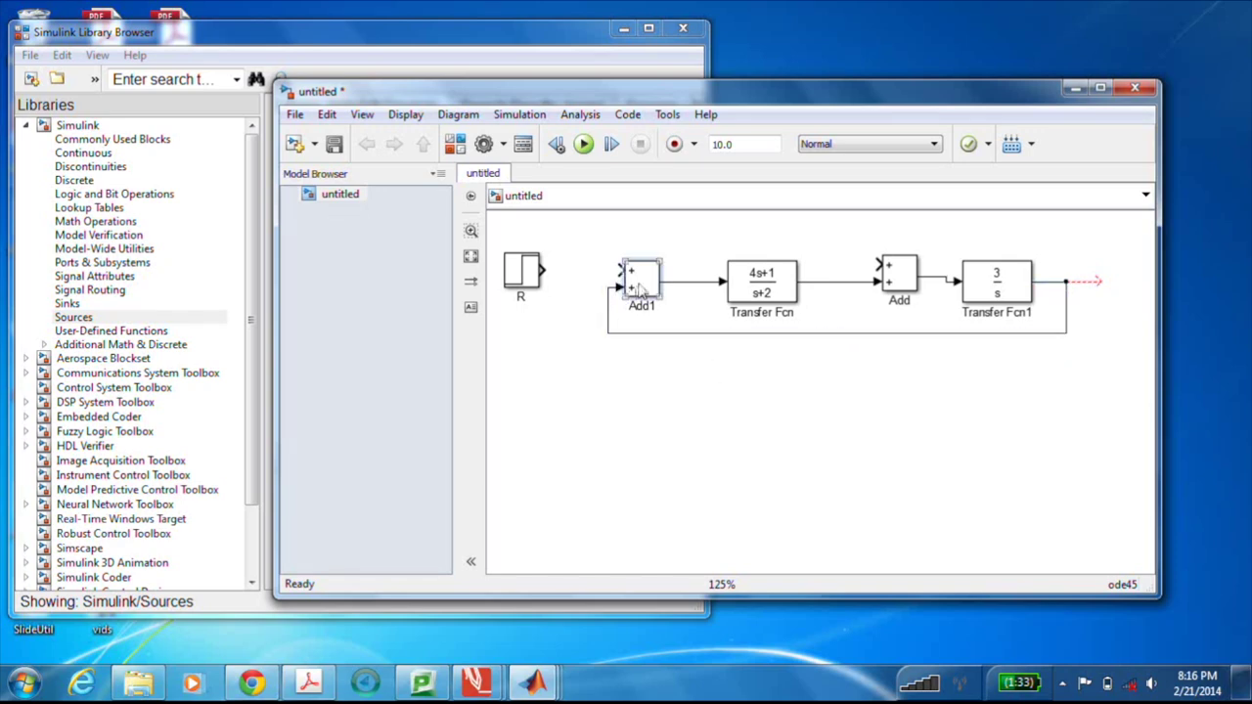
double_click(750, 323)
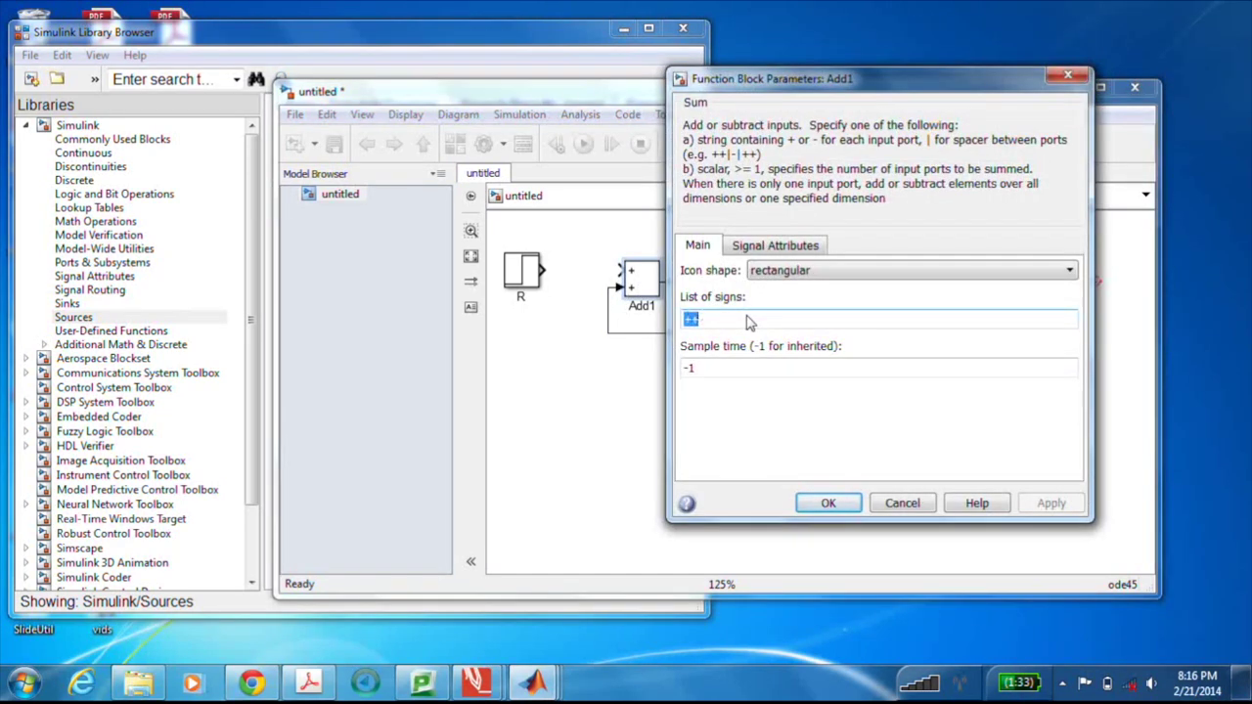
type("+-")
key("Return")
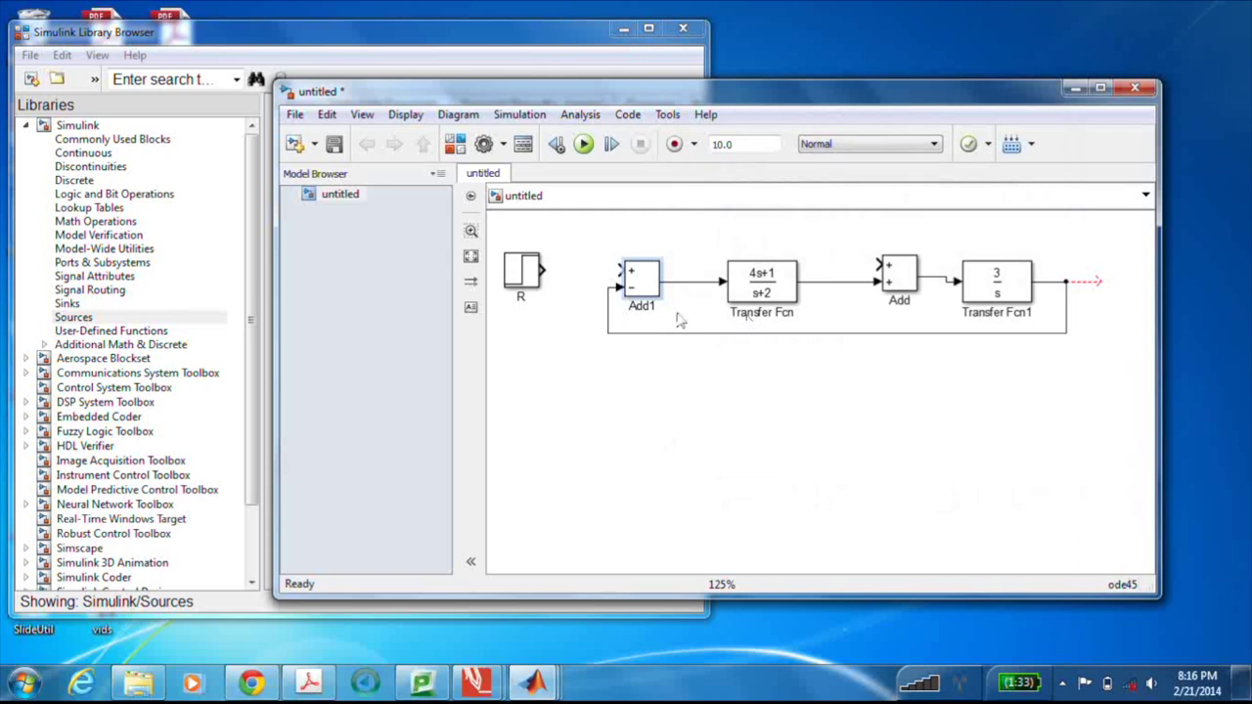
- Connect R to the first Add block's plus input and insert a Gain block from Math Operations on that line
left_click_drag(548, 271, 621, 271)
left_click(275, 36)
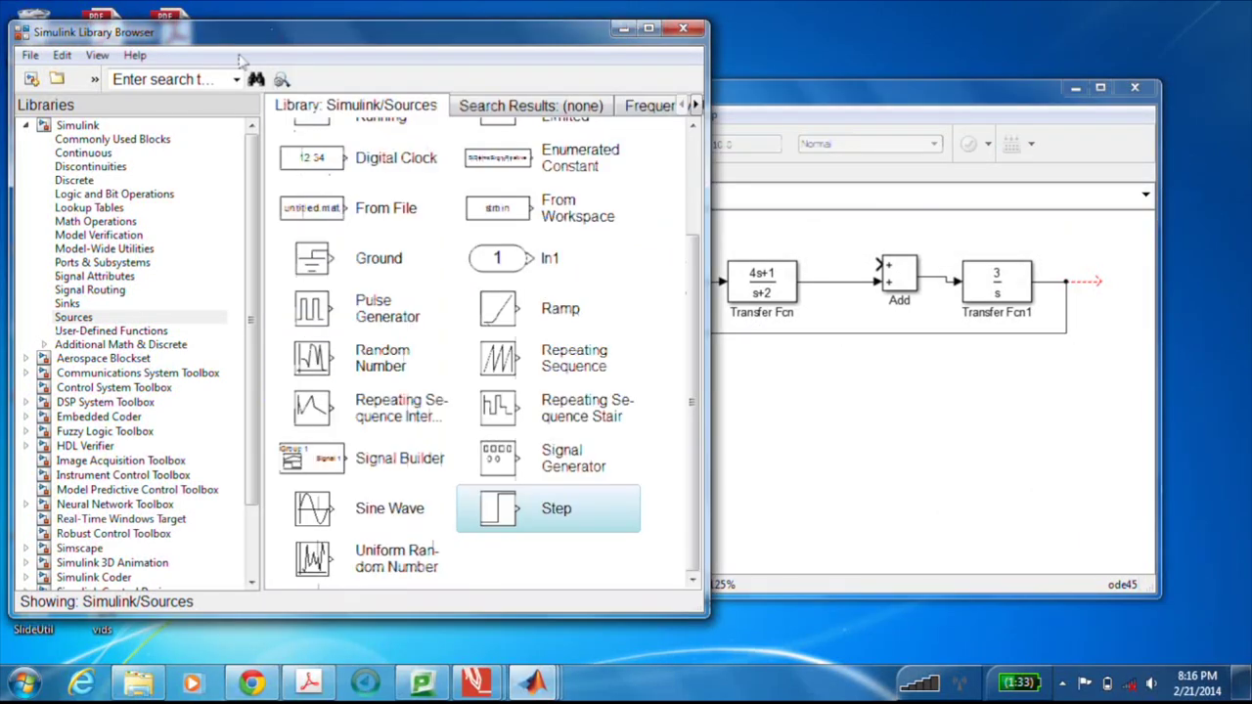
left_click(93, 222)
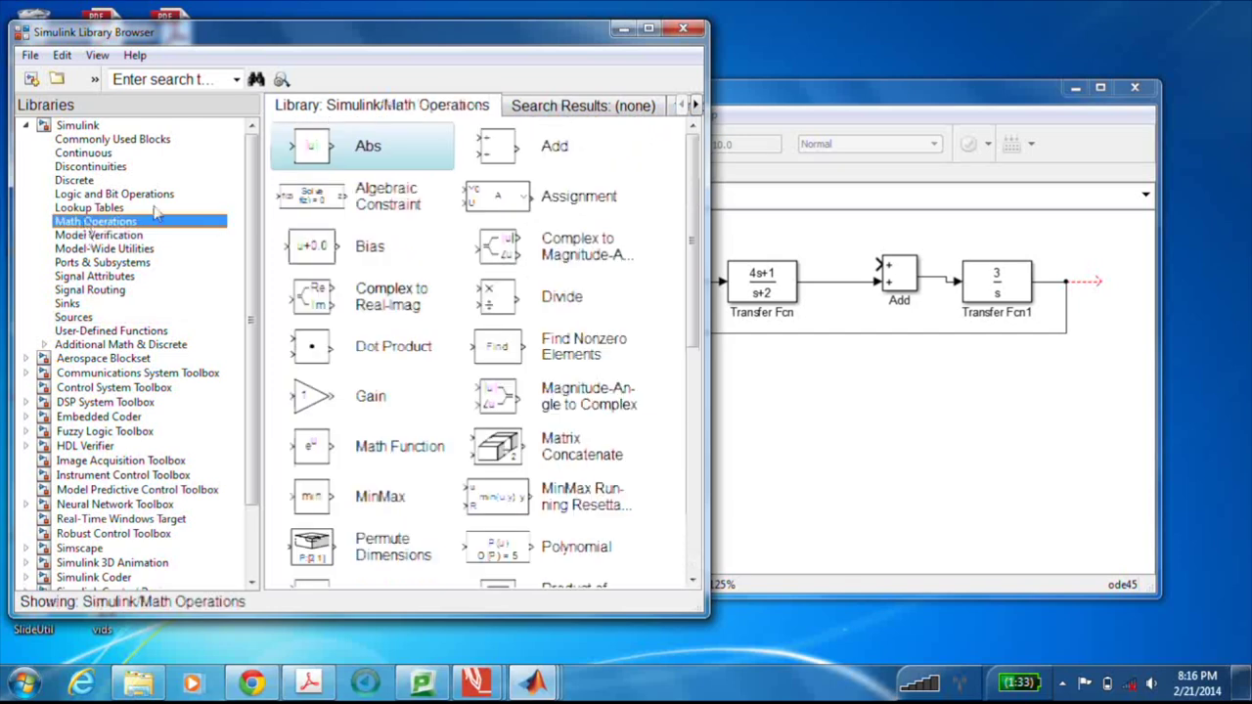
left_click_drag(321, 403, 582, 277)
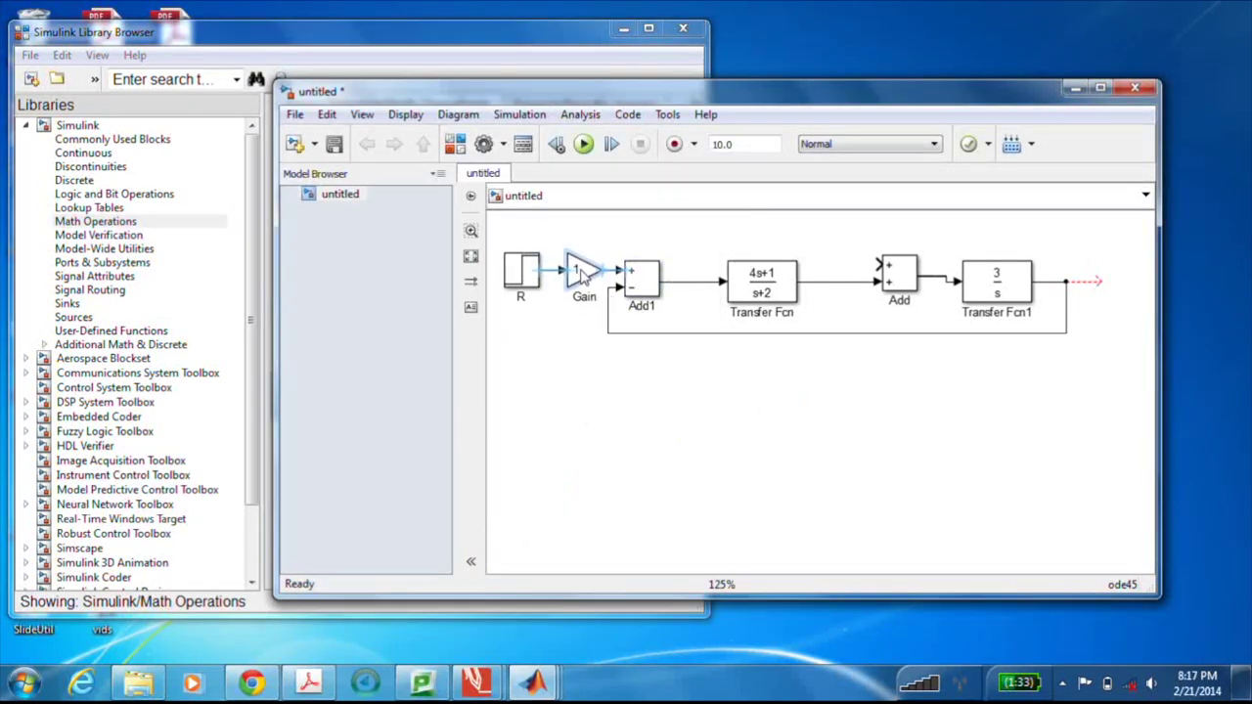
- Shift the blocks after the Gain block to the right for more room and set the gain to 0
left_click_drag(629, 236, 1097, 359)
left_click_drag(1002, 295, 1030, 283)
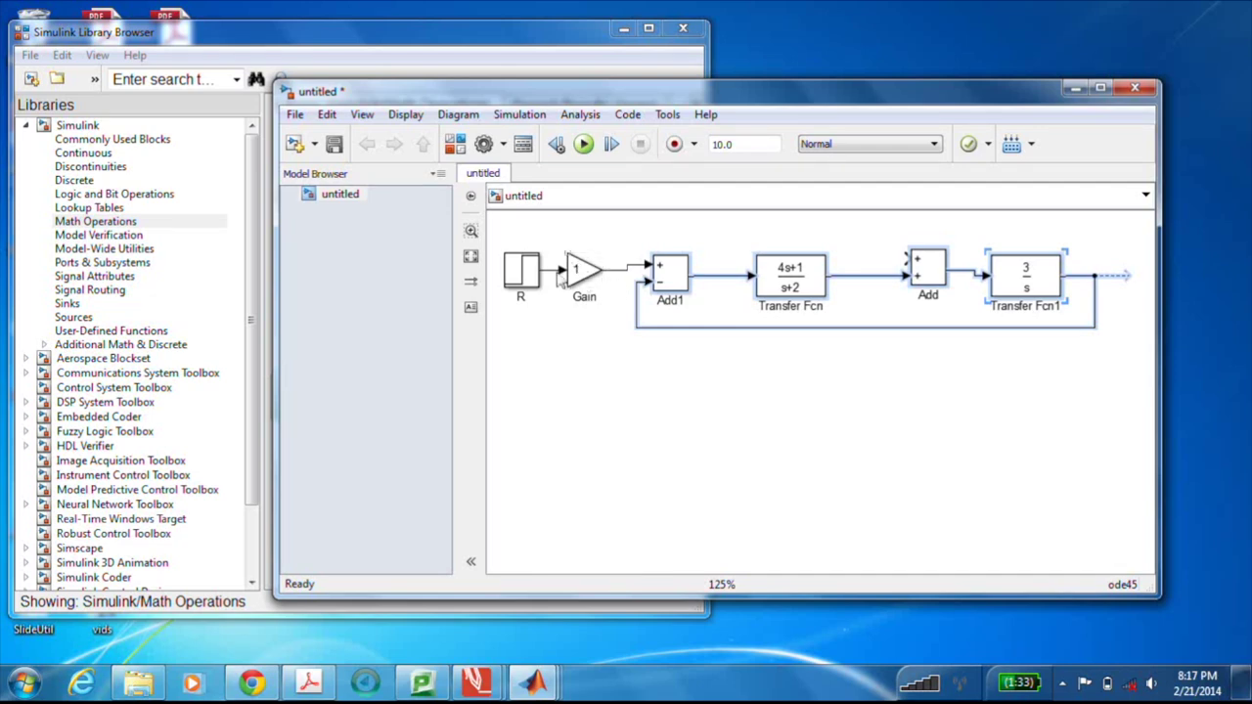
double_click(581, 273)
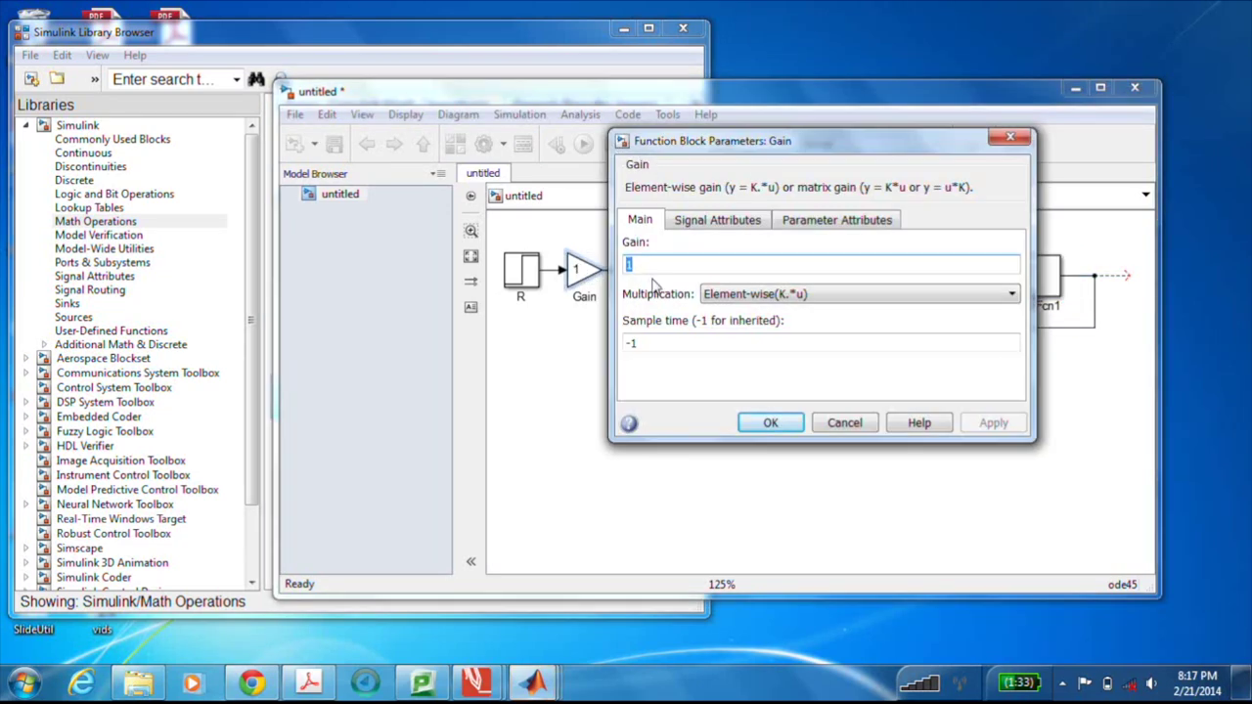
type("8")
key("Return")
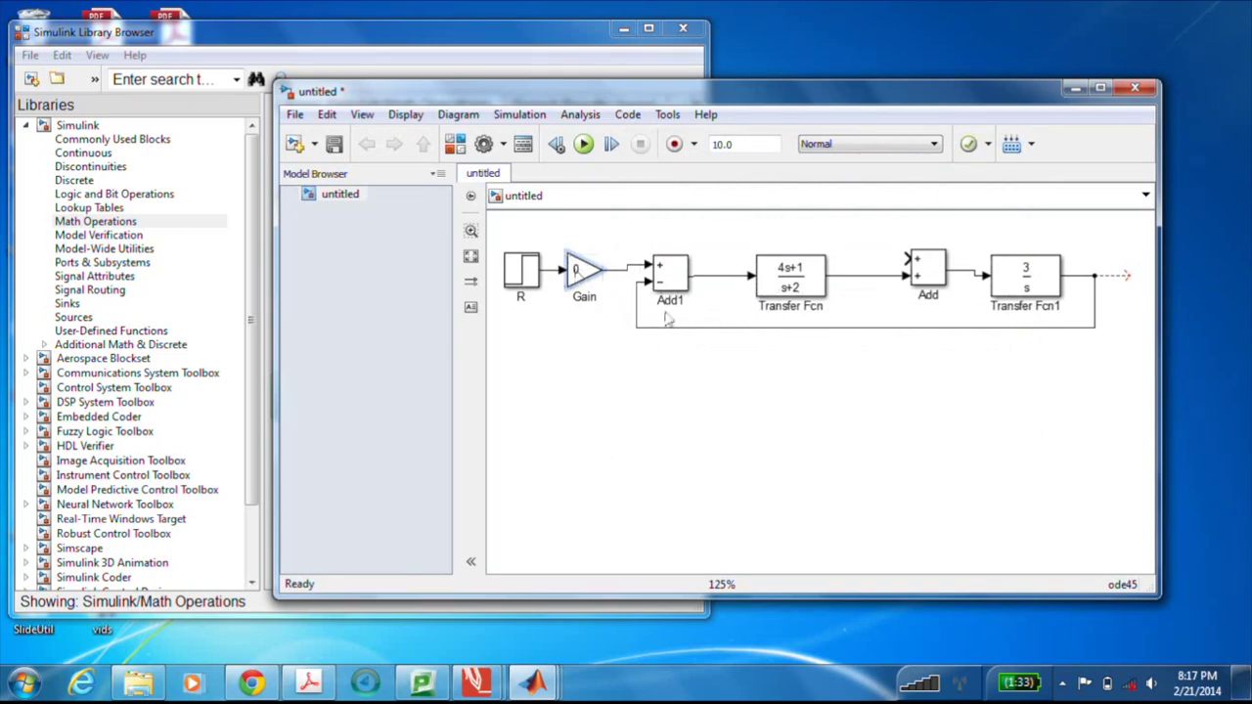
- Move the whole diagram down and place a copy of R and its Gain above, wired to the Add block's free plus input
left_click_drag(504, 231, 1109, 330)
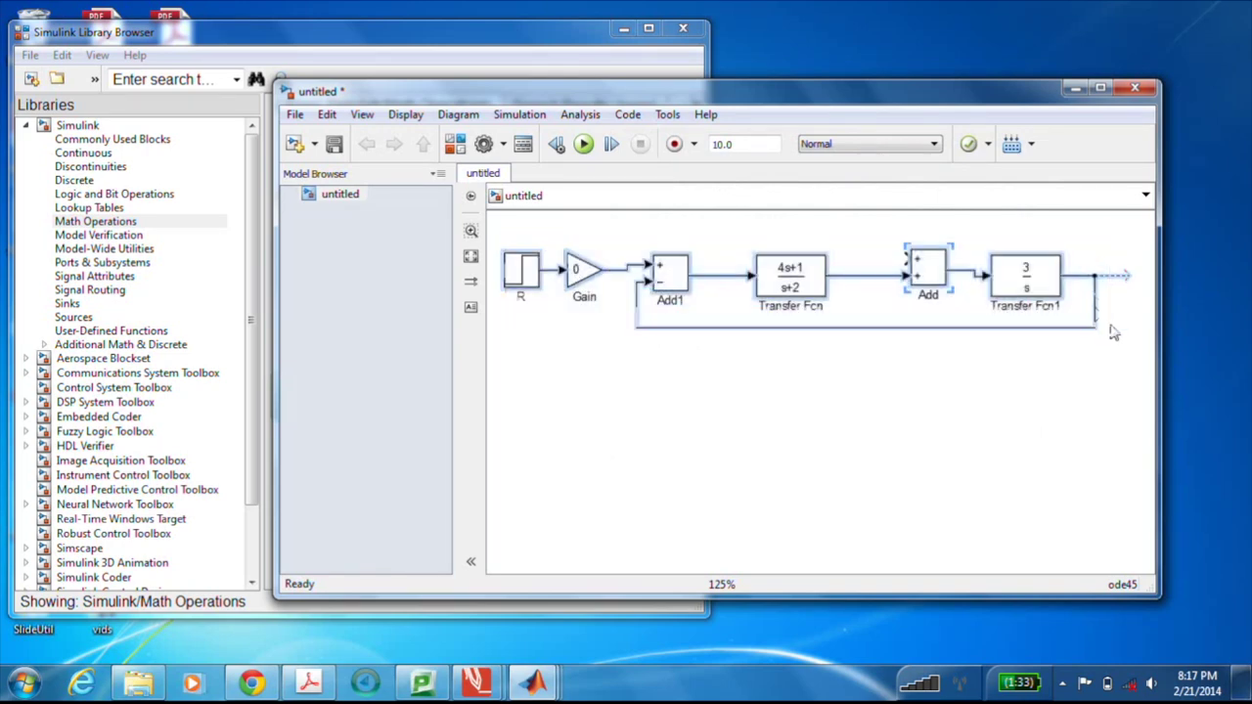
left_click(1045, 282)
left_click(890, 289)
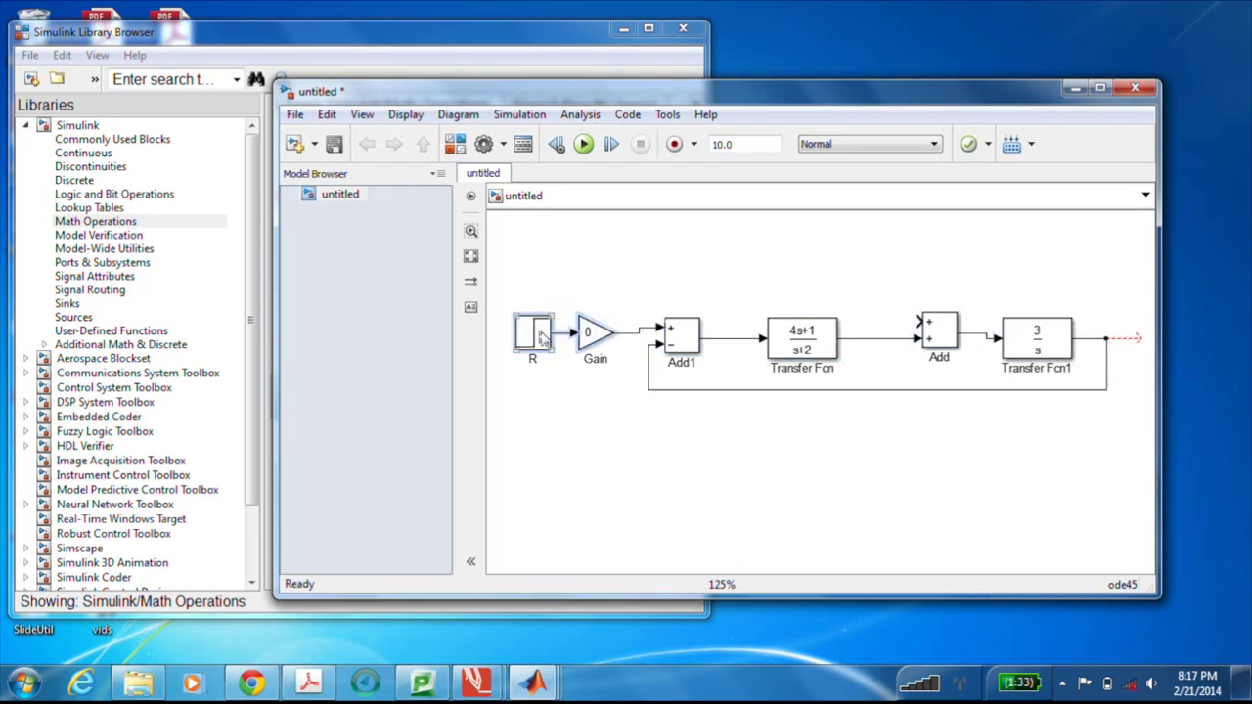
mouse_move(559, 334)
left_mouse_down()
mouse_move(807, 271)
mouse_move(920, 322)
left_mouse_up()
- Rename the copied step block to W, and reposition and widen the model window
left_click(755, 304)
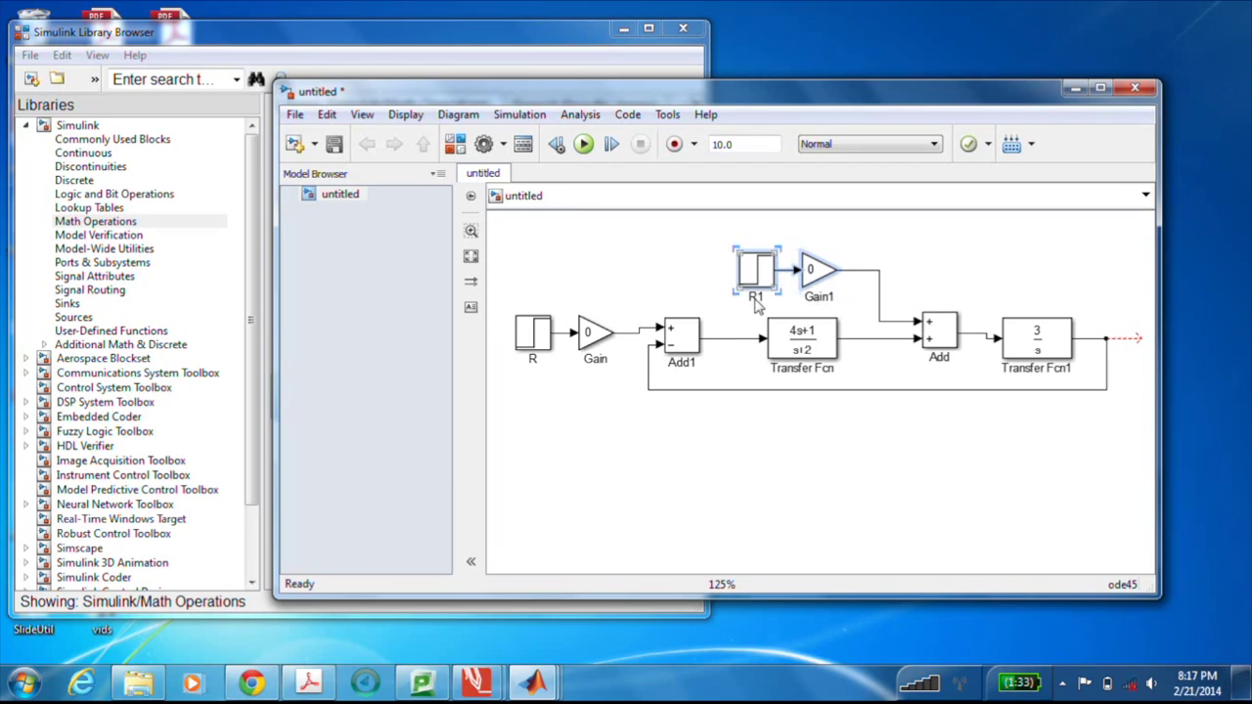
left_click(756, 299)
type("W")
left_click_drag(809, 93, 616, 59)
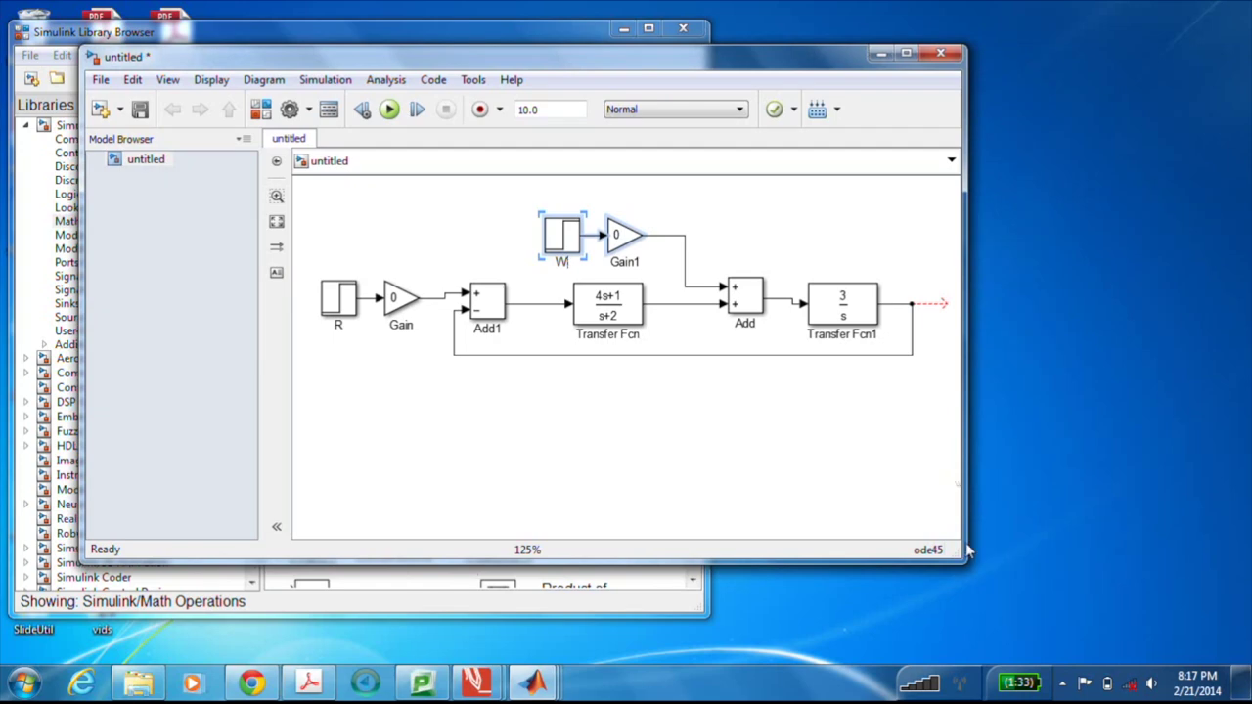
left_click_drag(961, 565, 1150, 593)
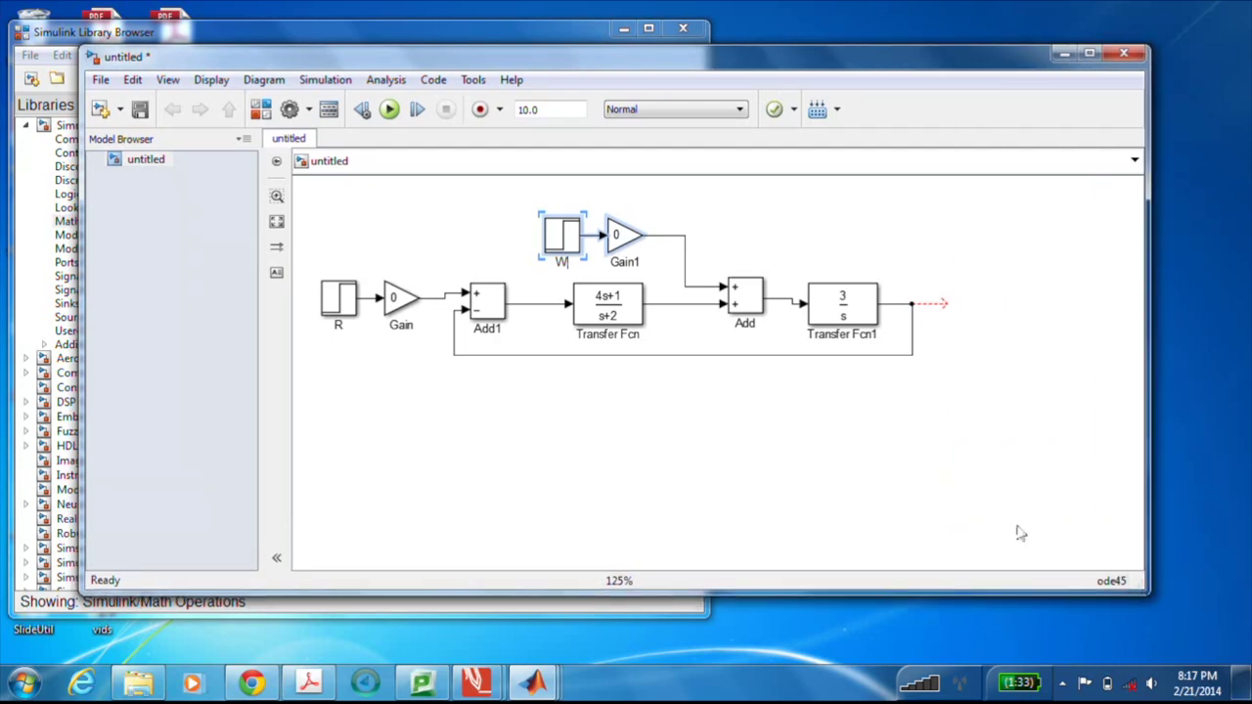
- Add a Scope from the Sinks library, connect it to the 3/s block's output and label that signal line Y
left_click(498, 41)
left_click(93, 304)
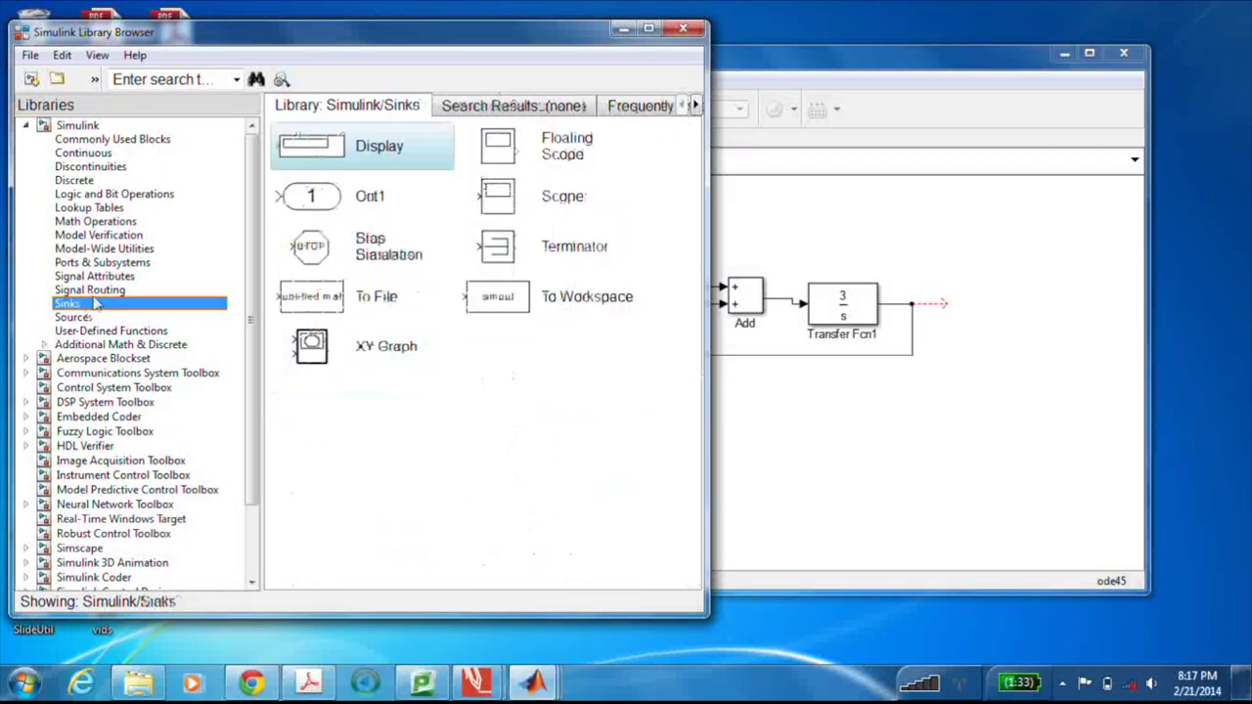
left_click_drag(598, 201, 1012, 309)
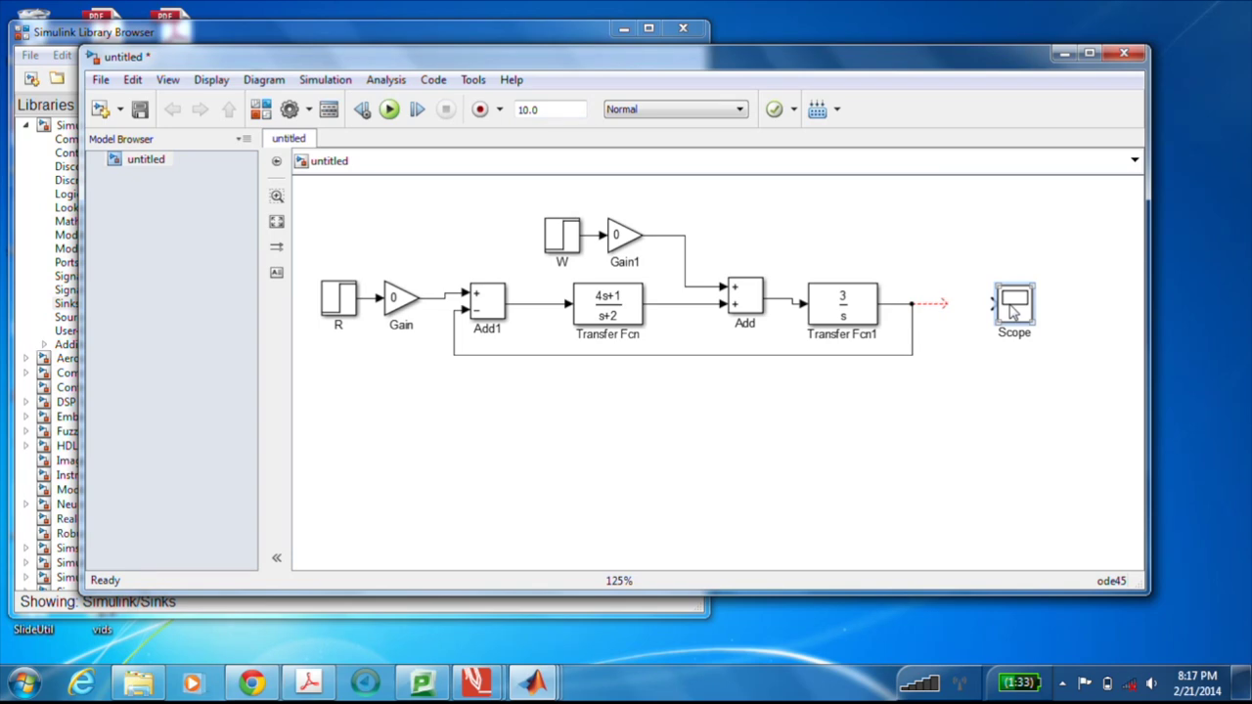
left_click_drag(1012, 311, 967, 311)
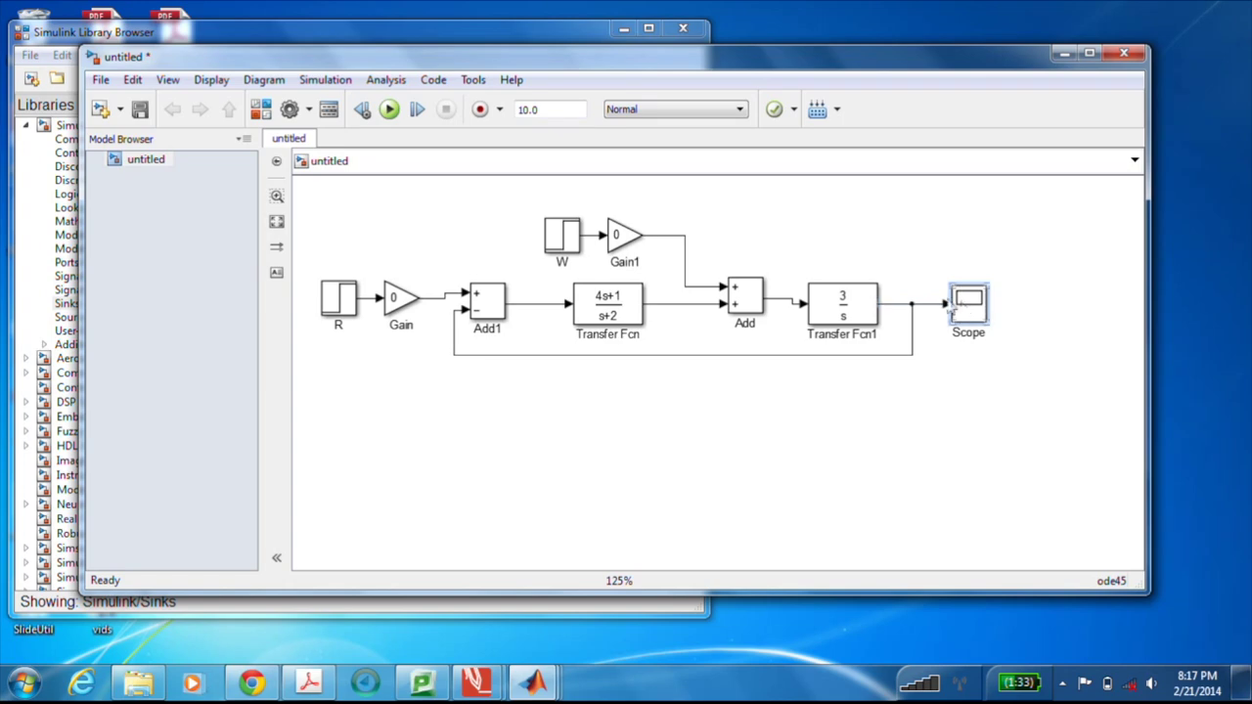
left_click(931, 303)
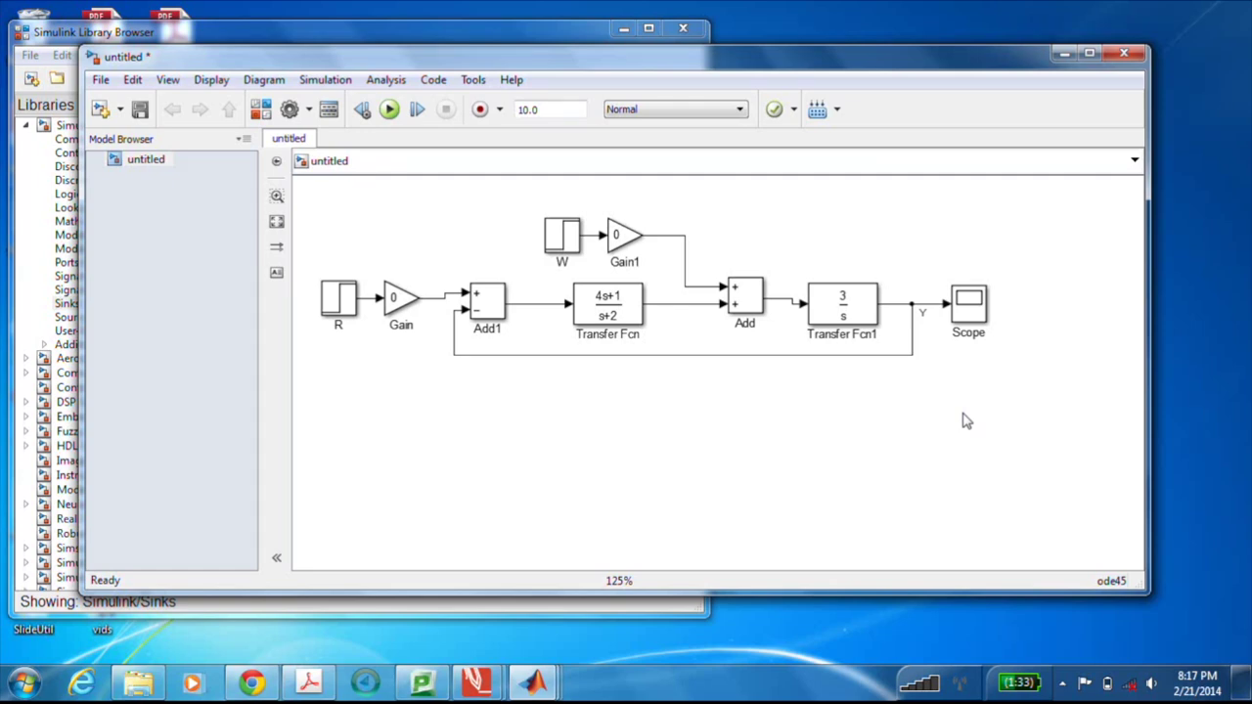
- Rename the (4s+1)/(s+2) block to Controller and the 3/s block to Plant
double_click(626, 334)
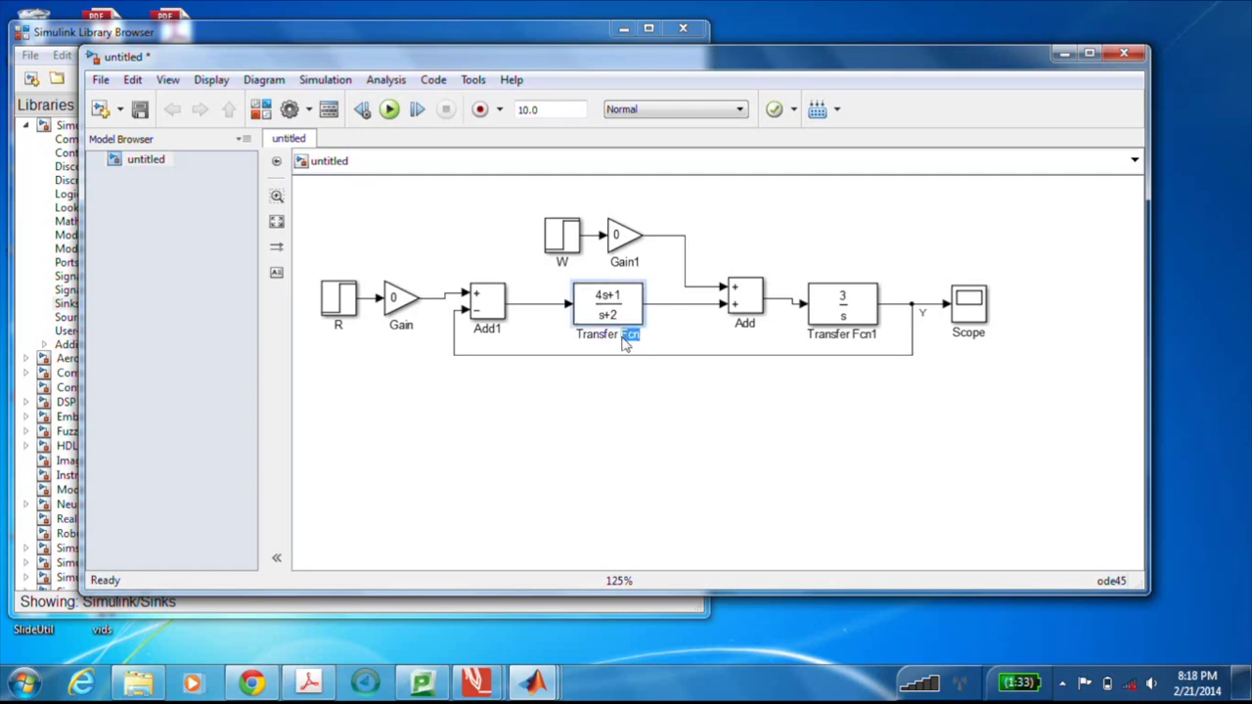
left_click(586, 338, "shift")
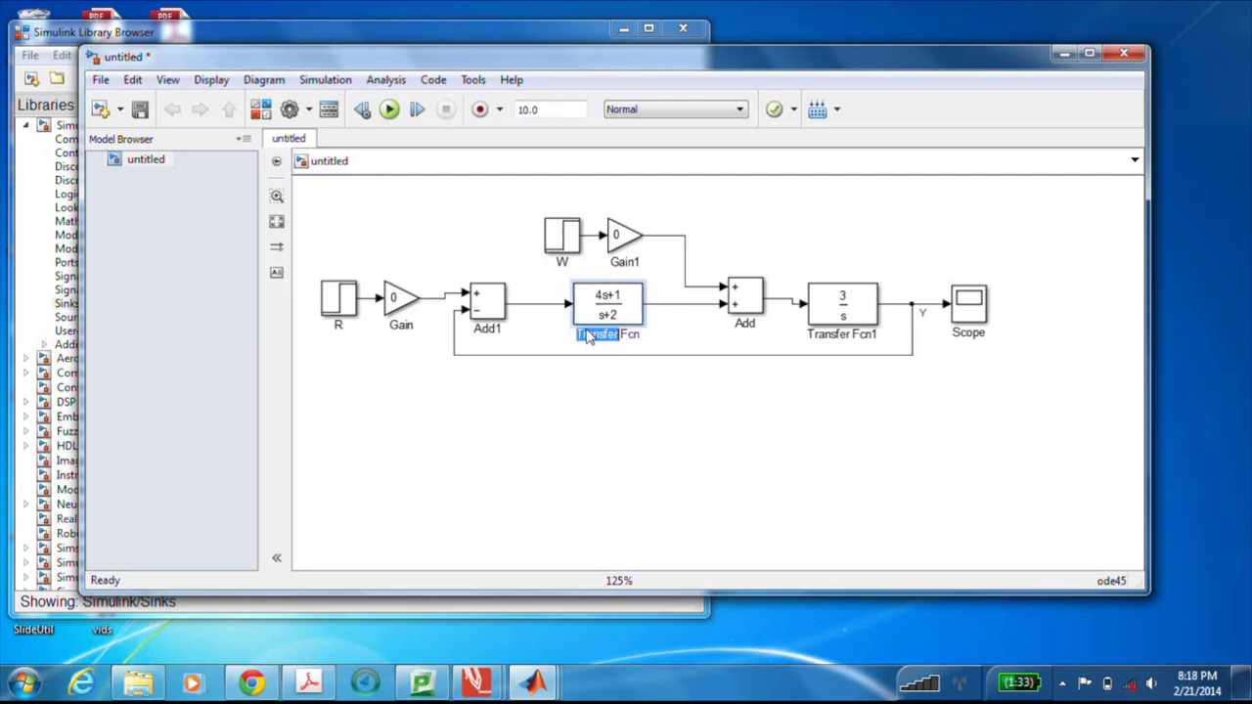
type("Controller")
left_click(837, 341)
left_click(837, 341)
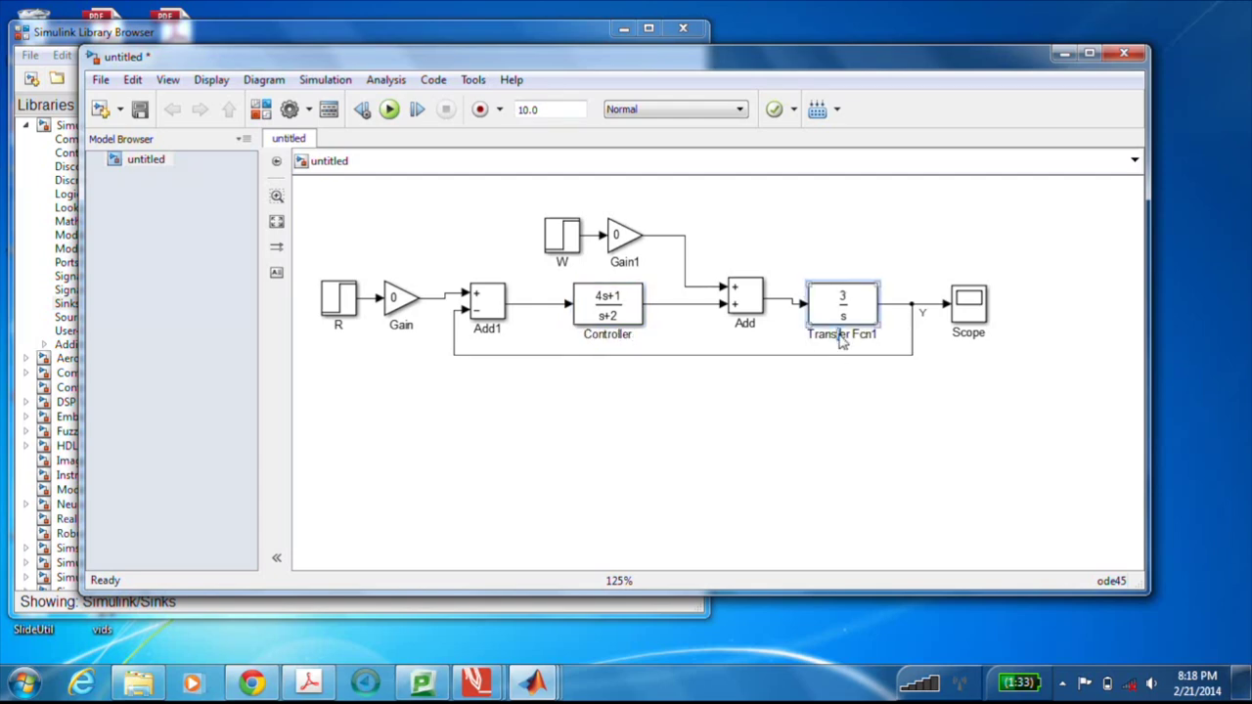
triple_click(839, 340)
type("Plant")
left_click(793, 428)
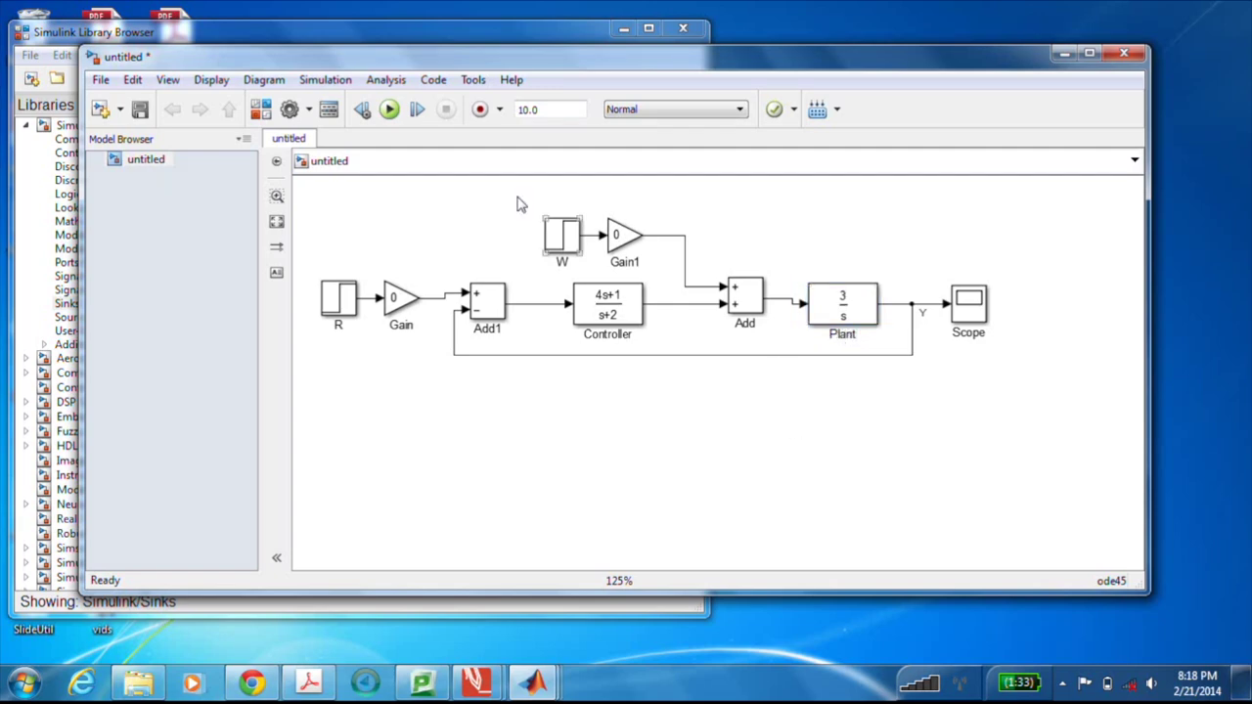
- Set the simulation stop time to 20 in the model's configuration parameters
left_click(289, 110)
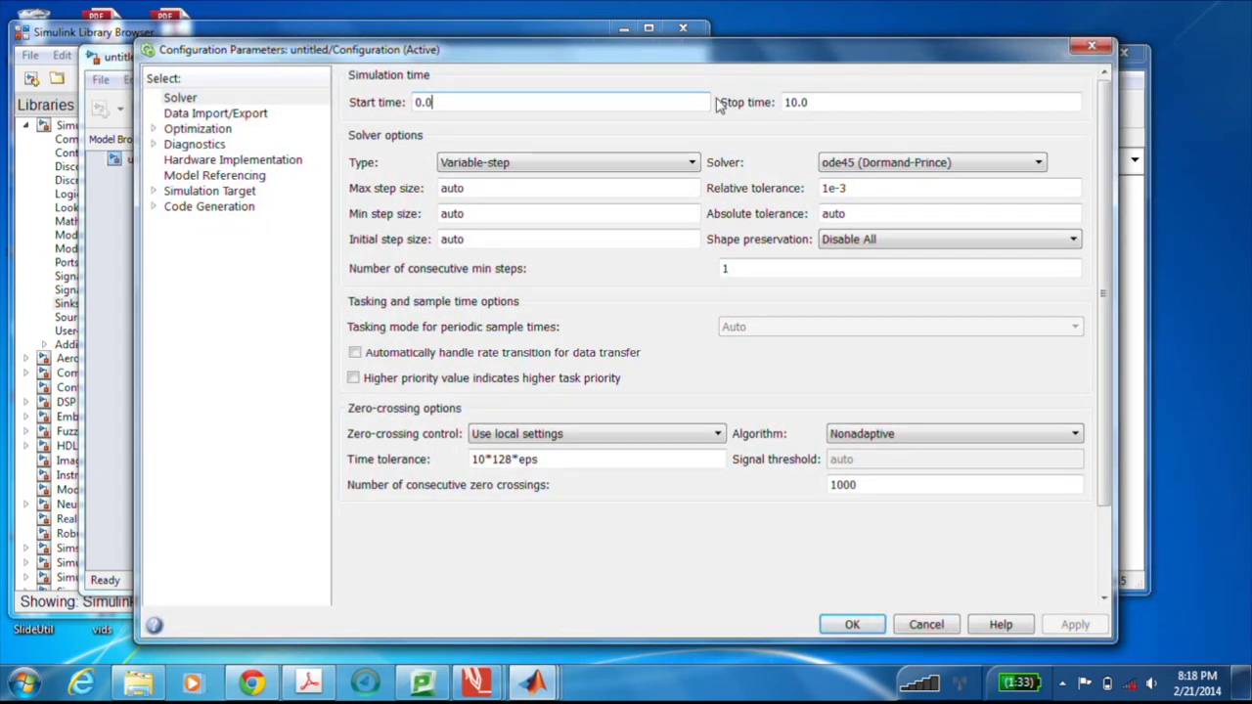
double_click(814, 103)
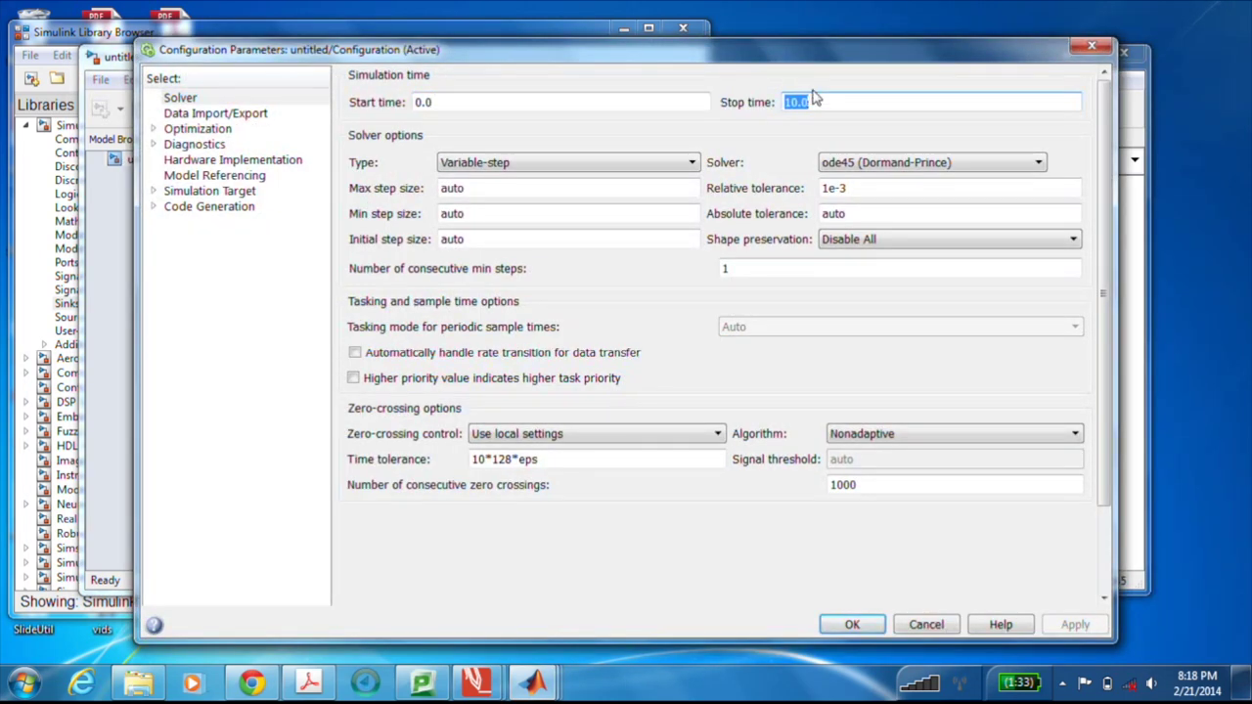
type("20")
key("Return")
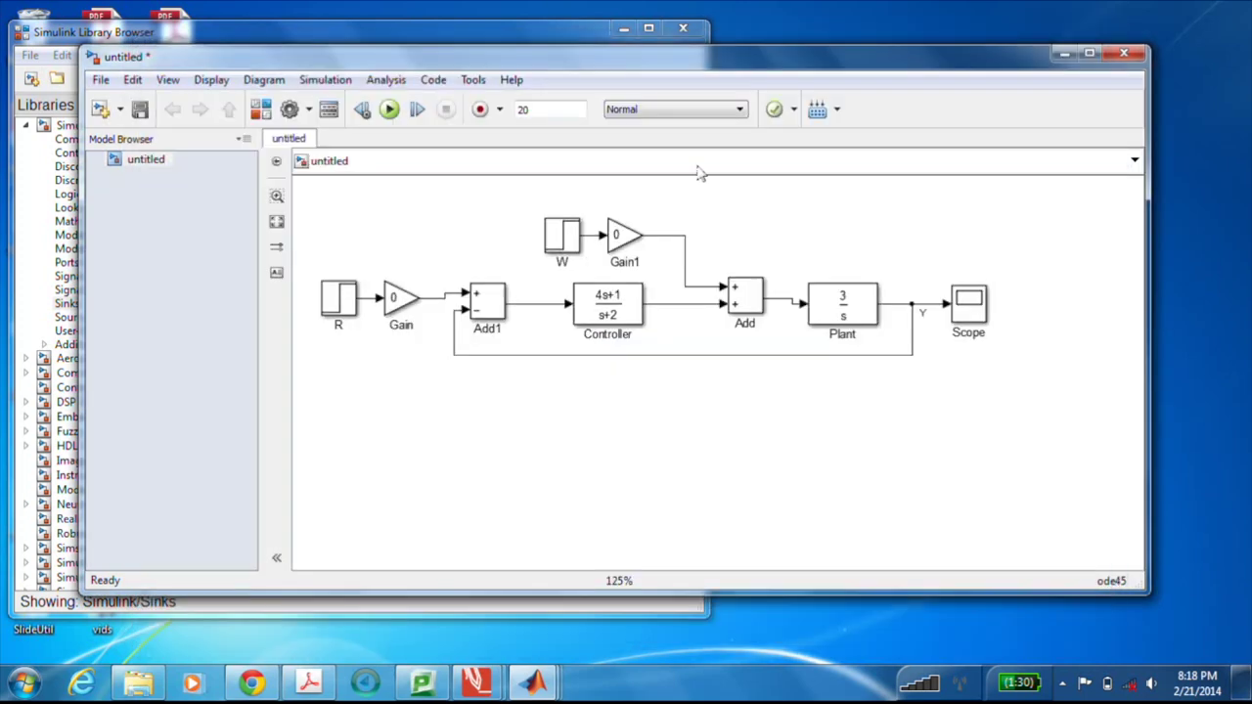
- Configure a fixed-step solver of type ode1 (Euler) with a step size of .01
left_click(288, 111)
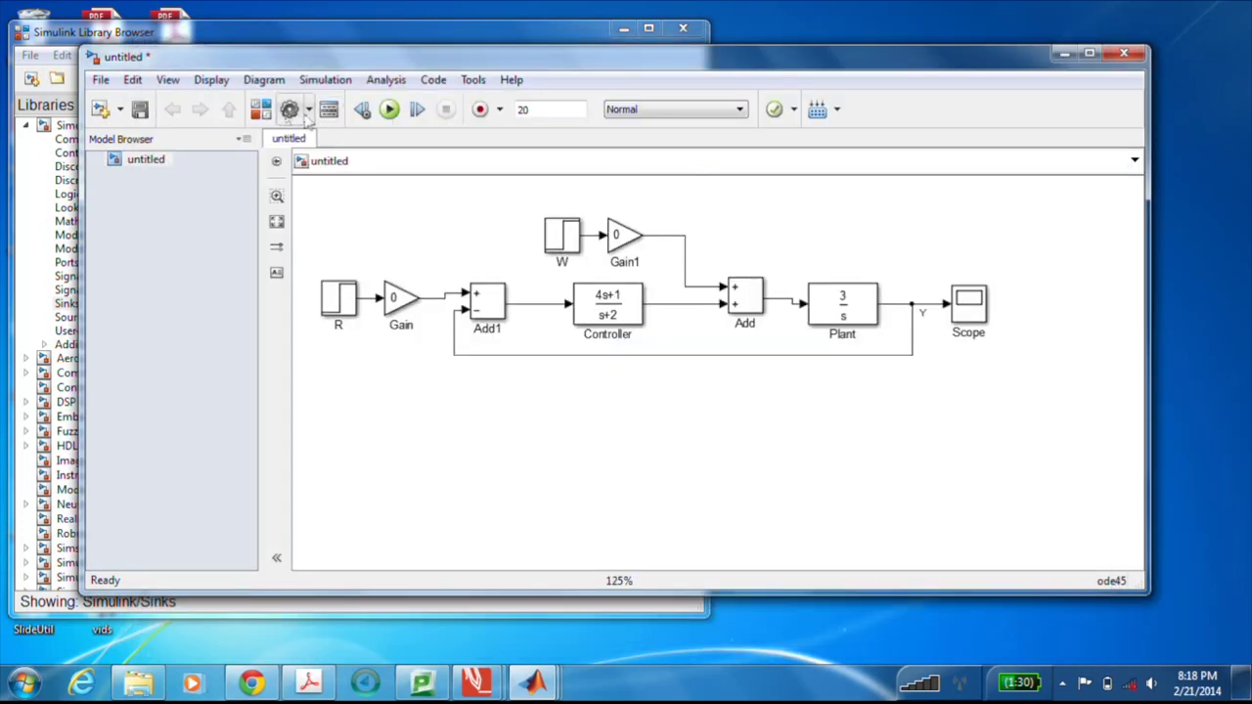
left_click(494, 142)
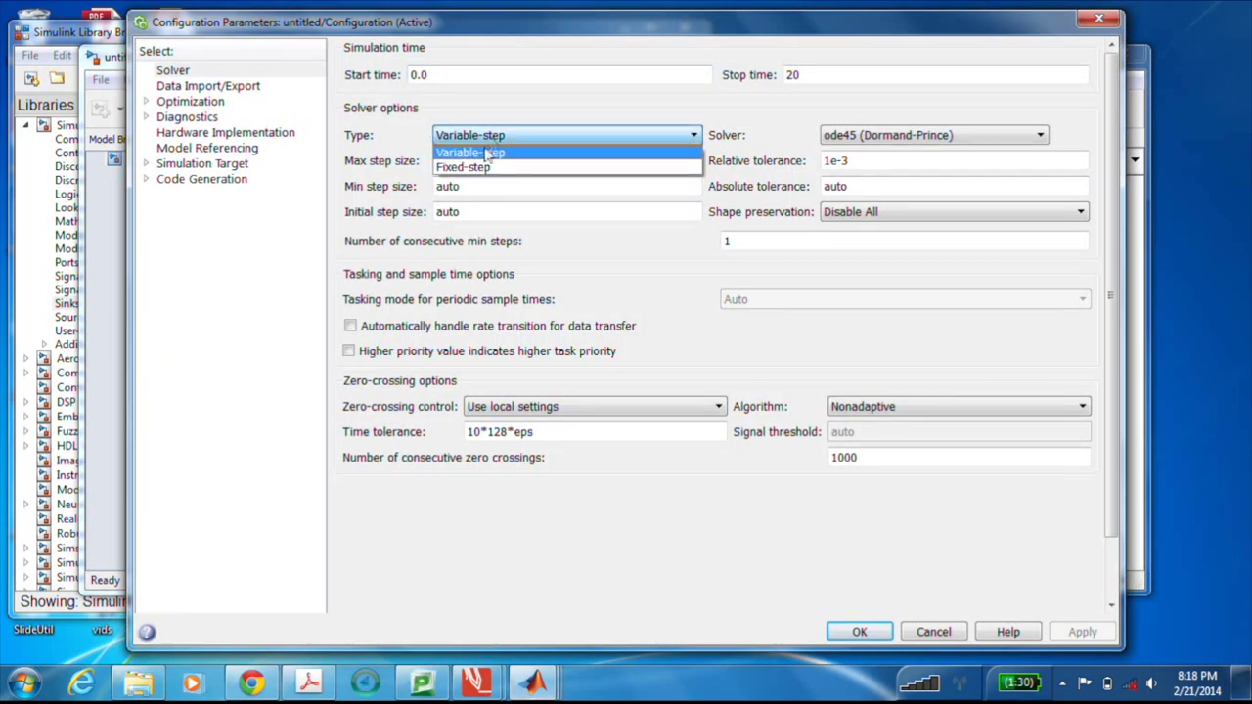
left_click(479, 167)
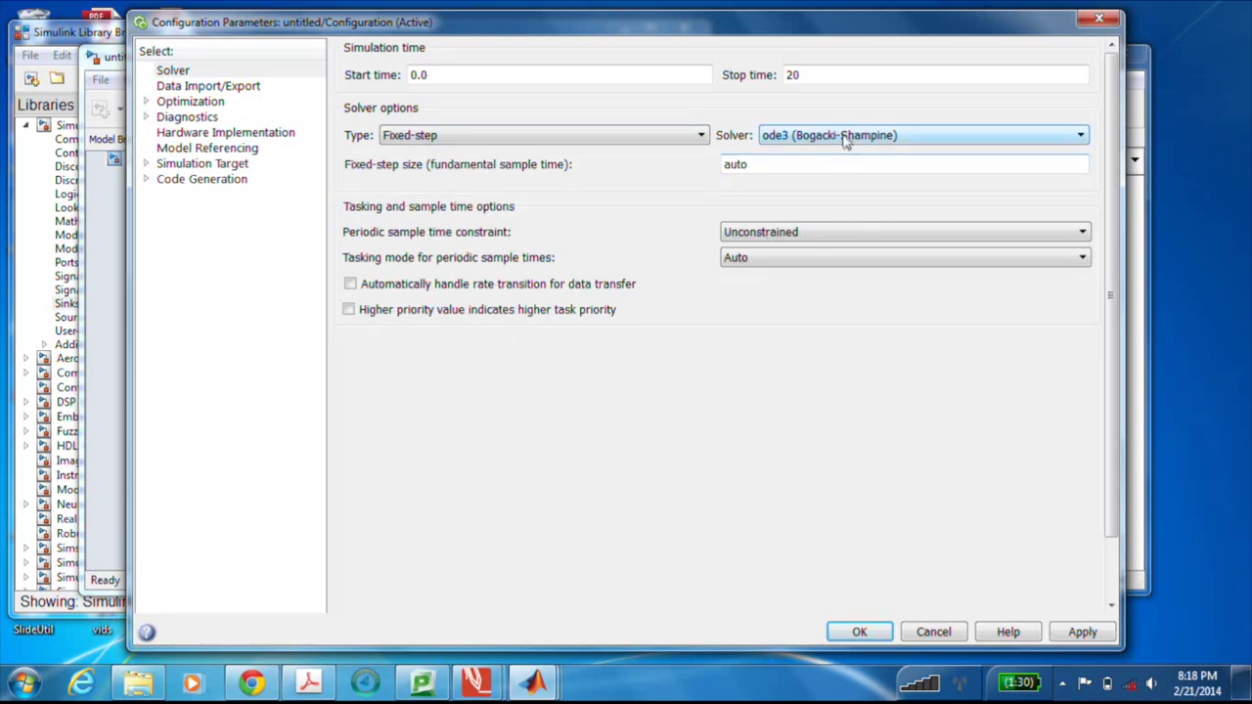
left_click(842, 137)
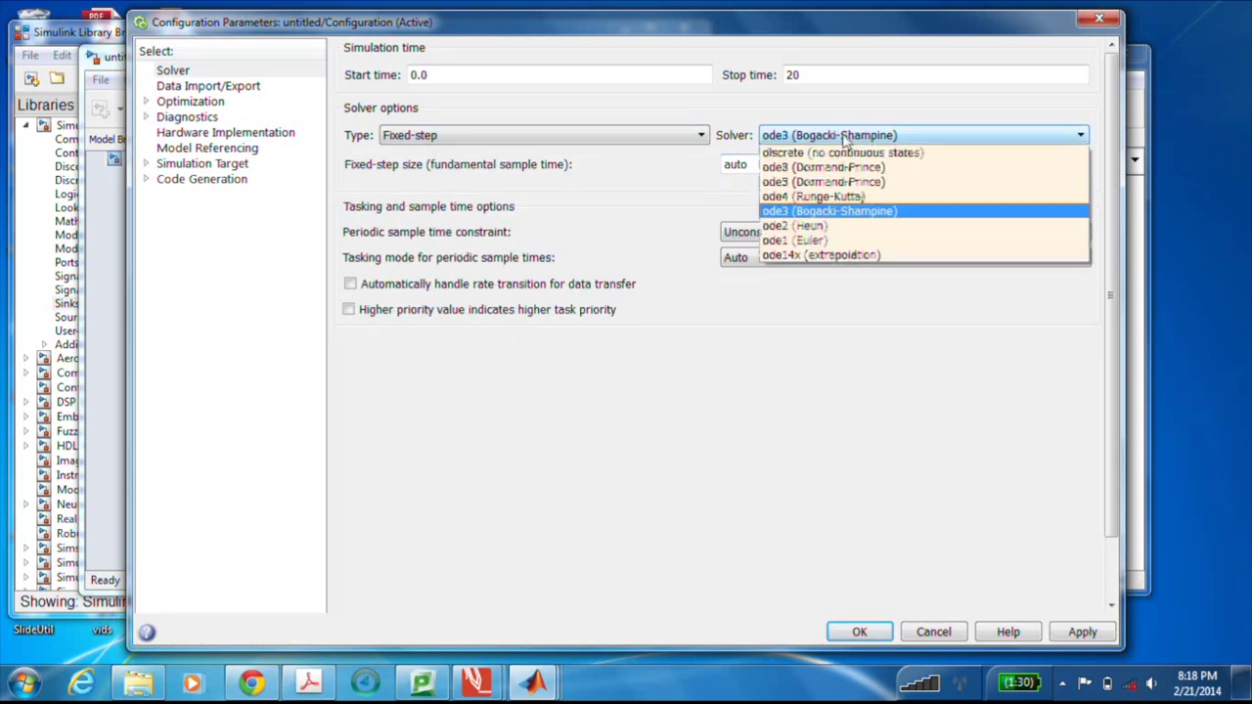
left_click(797, 239)
double_click(782, 168)
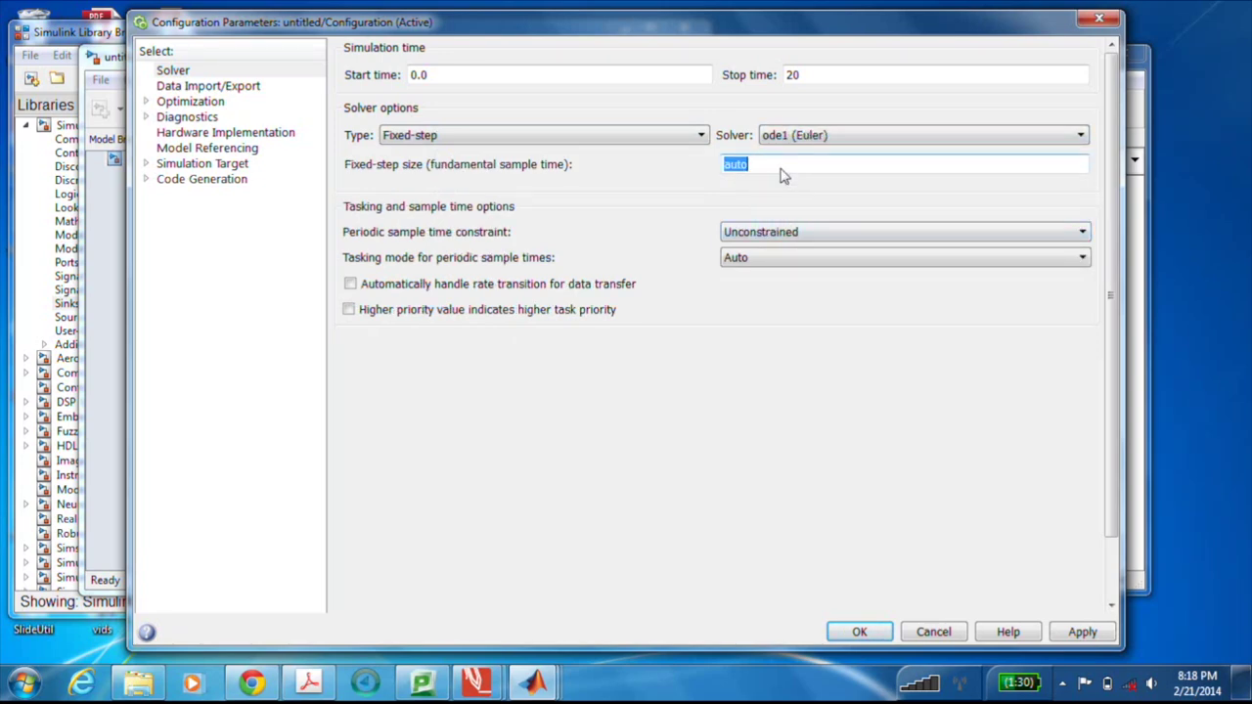
type(".01")
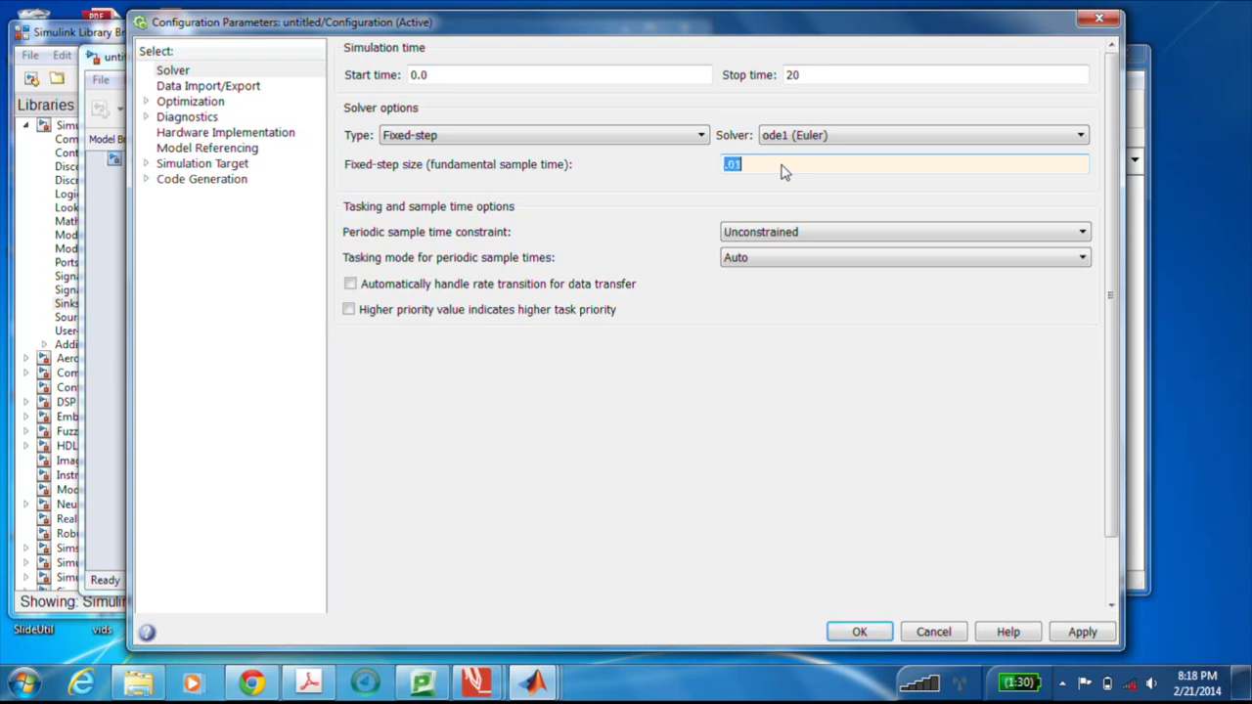
key("Return")
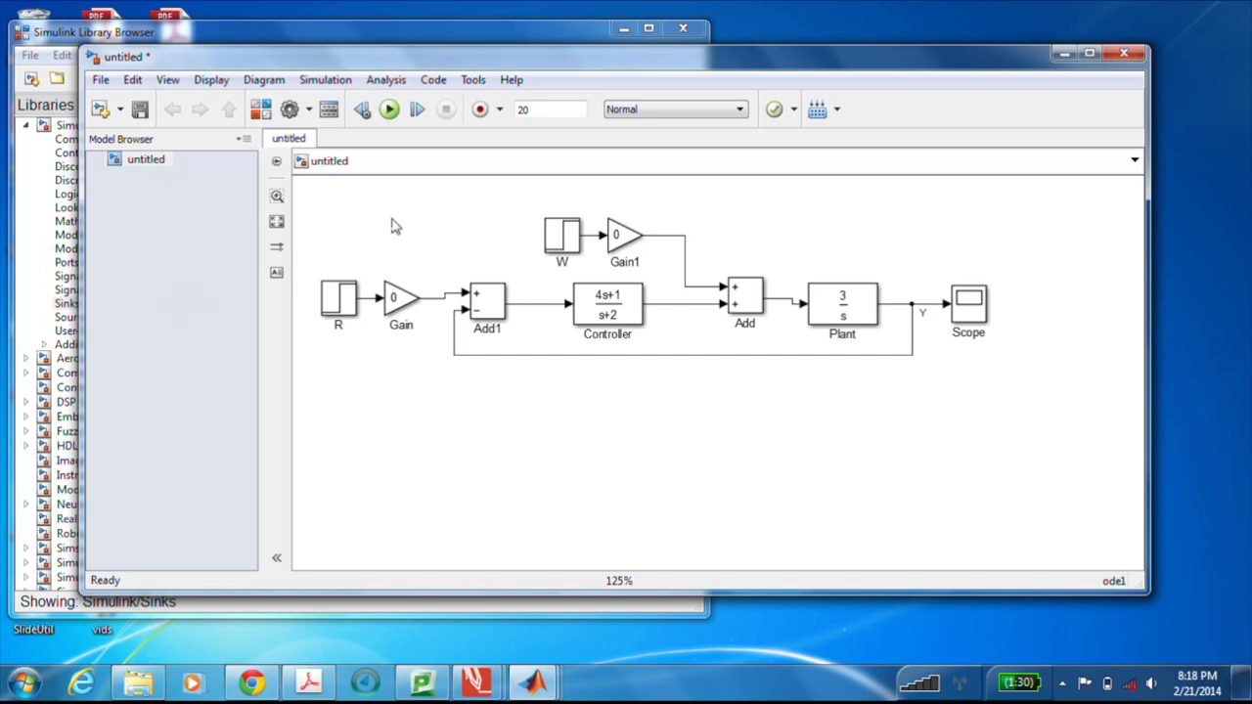
- Set the gain following R to 1 and run the simulation
left_click(406, 296)
double_click(394, 301)
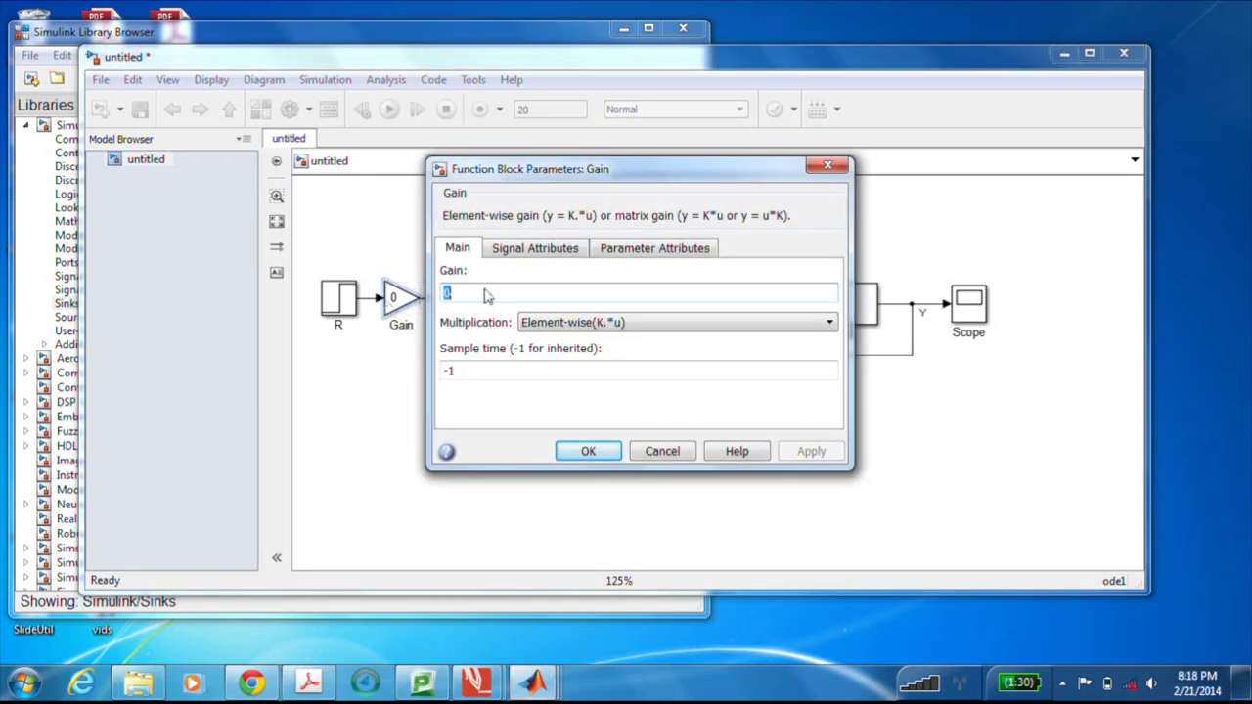
type("1")
key("Return")
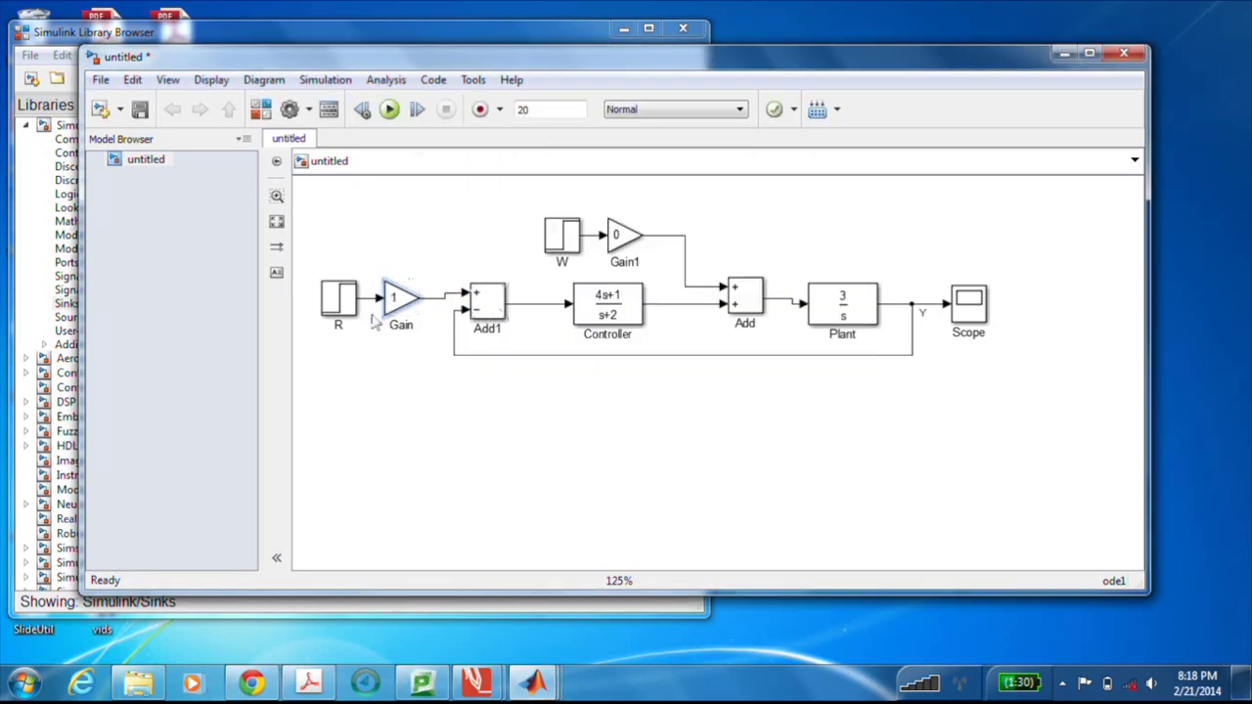
left_click(389, 110)
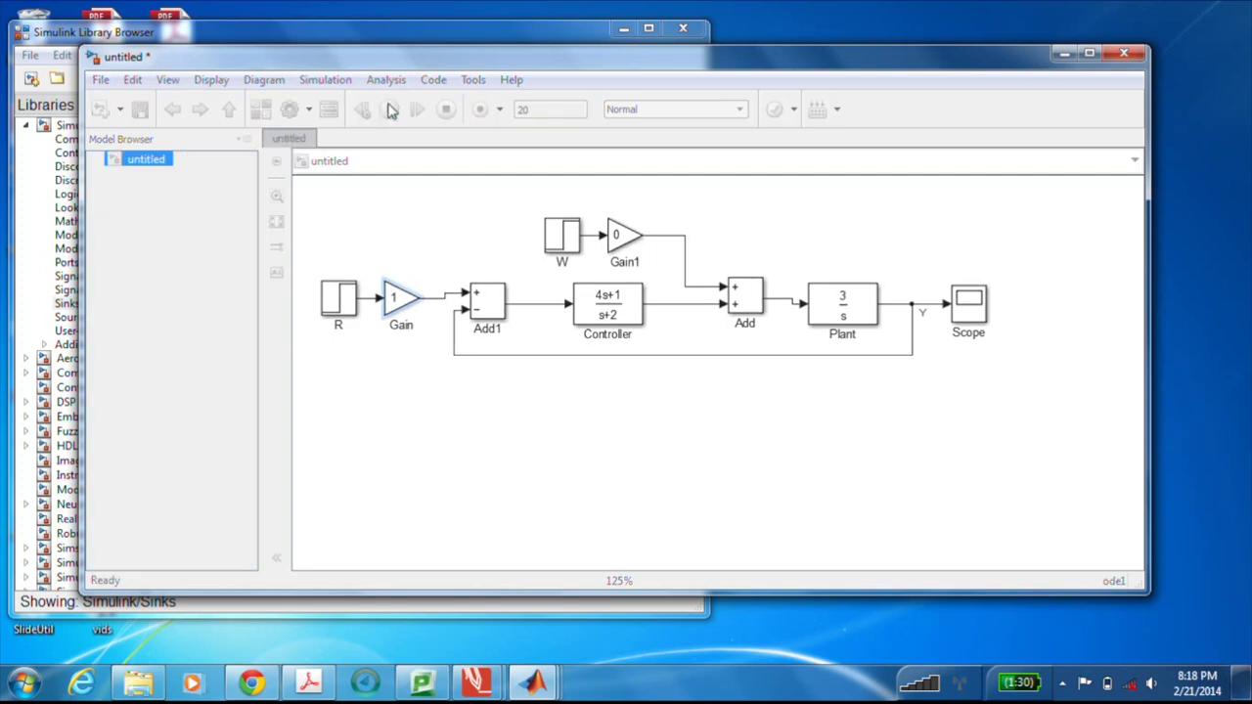
- Open the Scope, enlarge its window to examine the Y response to the R step, and return to the model
left_click(966, 311)
double_click(966, 312)
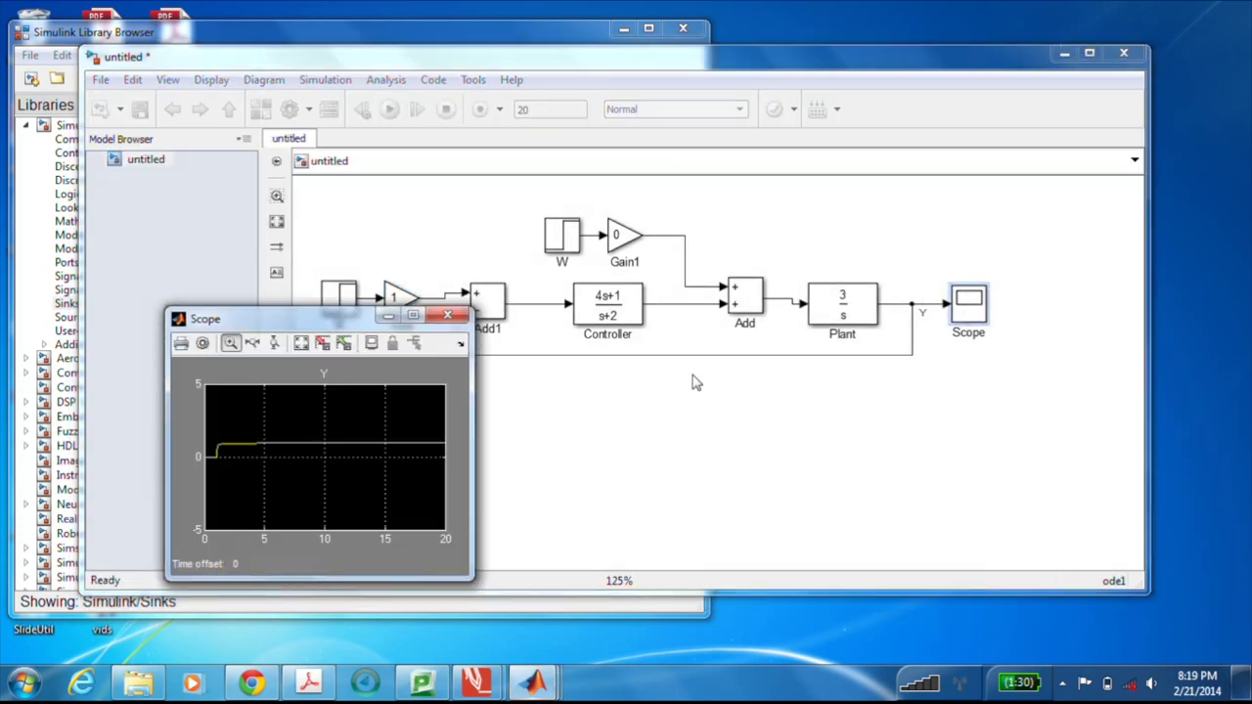
left_click_drag(293, 323, 174, 152)
left_click_drag(354, 411, 724, 601)
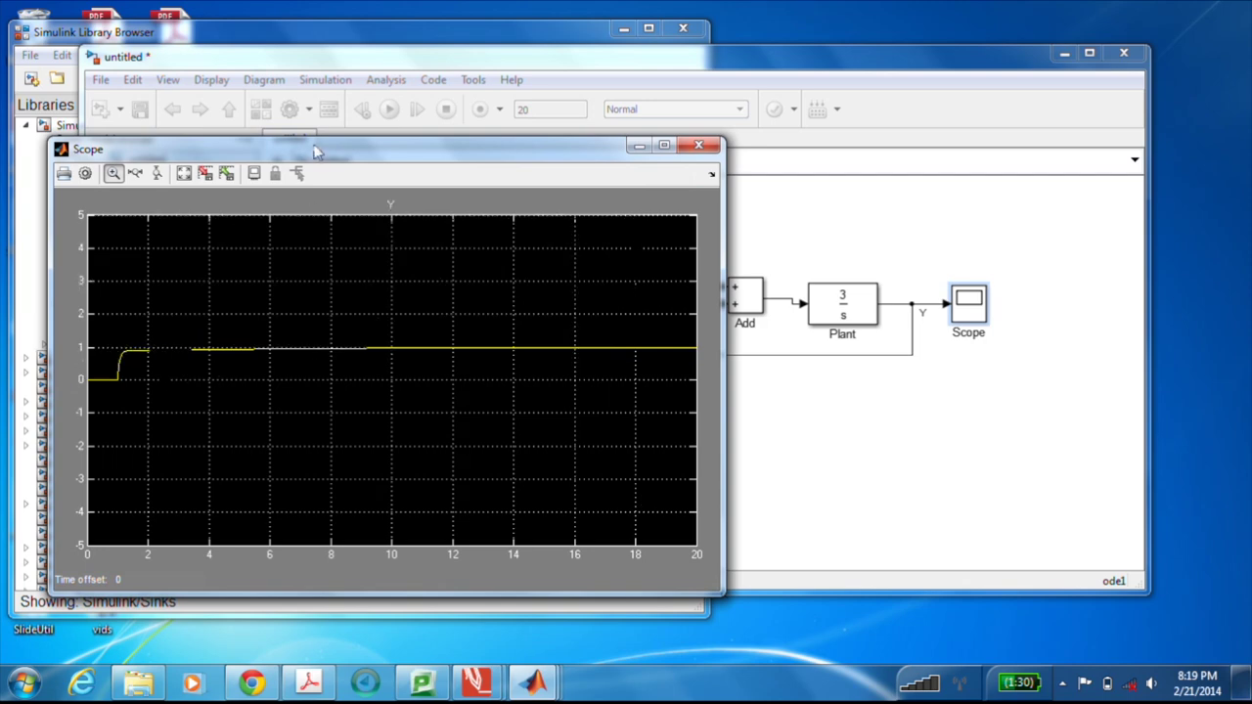
left_click_drag(316, 152, 810, 163)
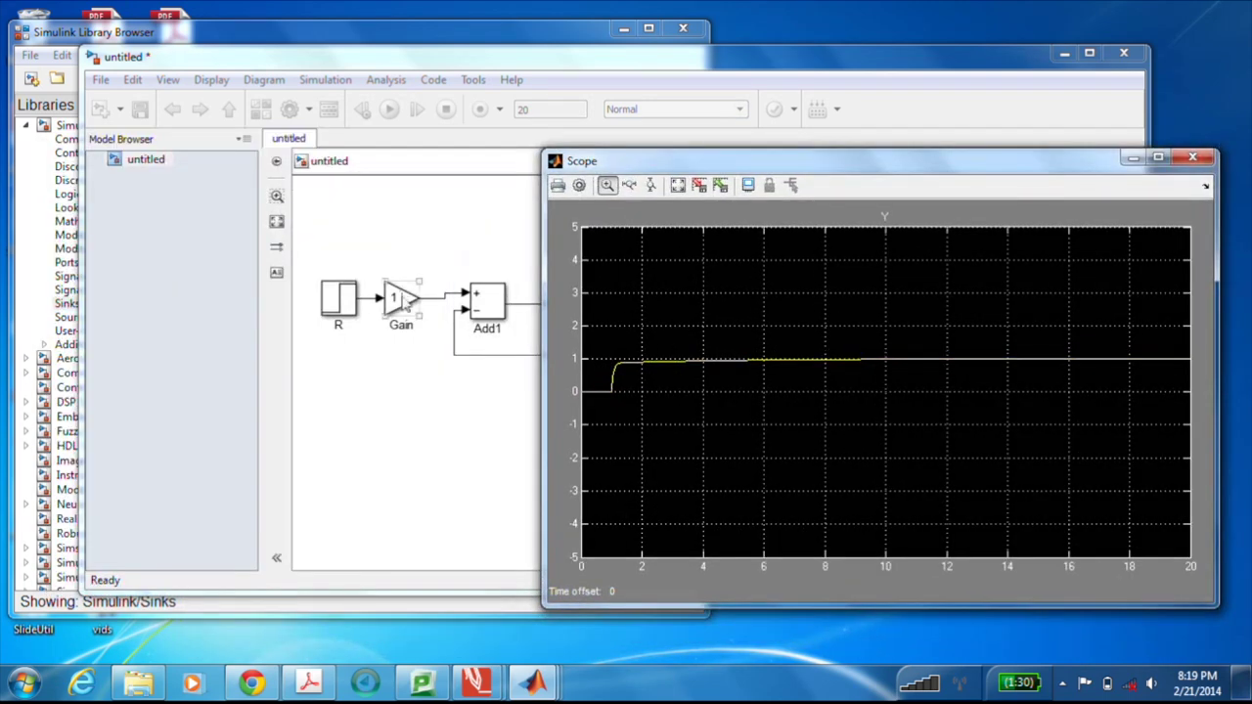
left_click_drag(663, 162, 350, 105)
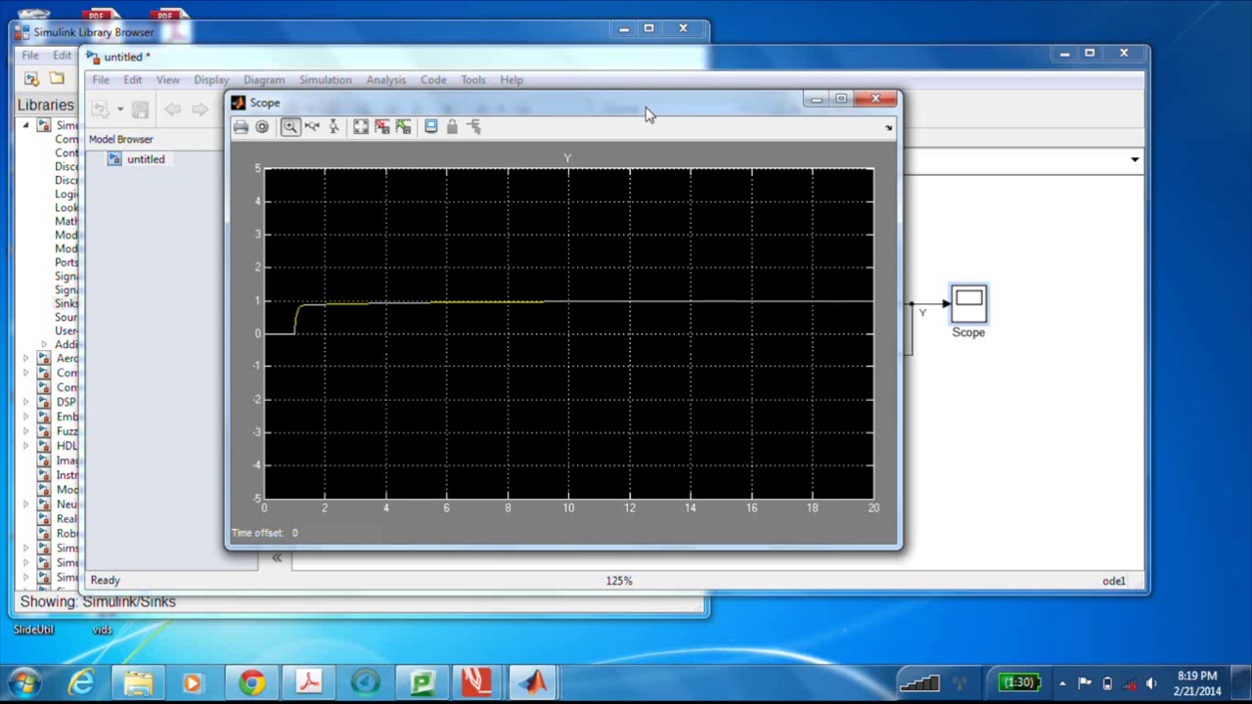
left_click_drag(646, 114, 544, 197)
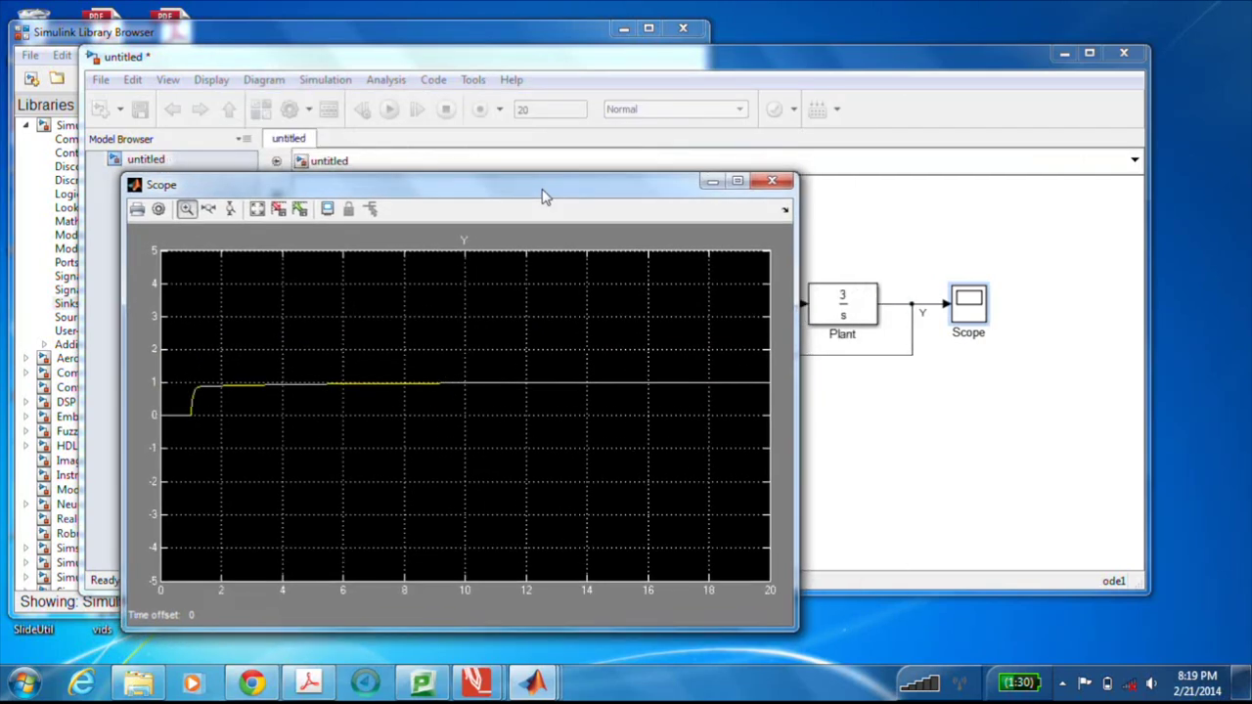
left_click(871, 401)
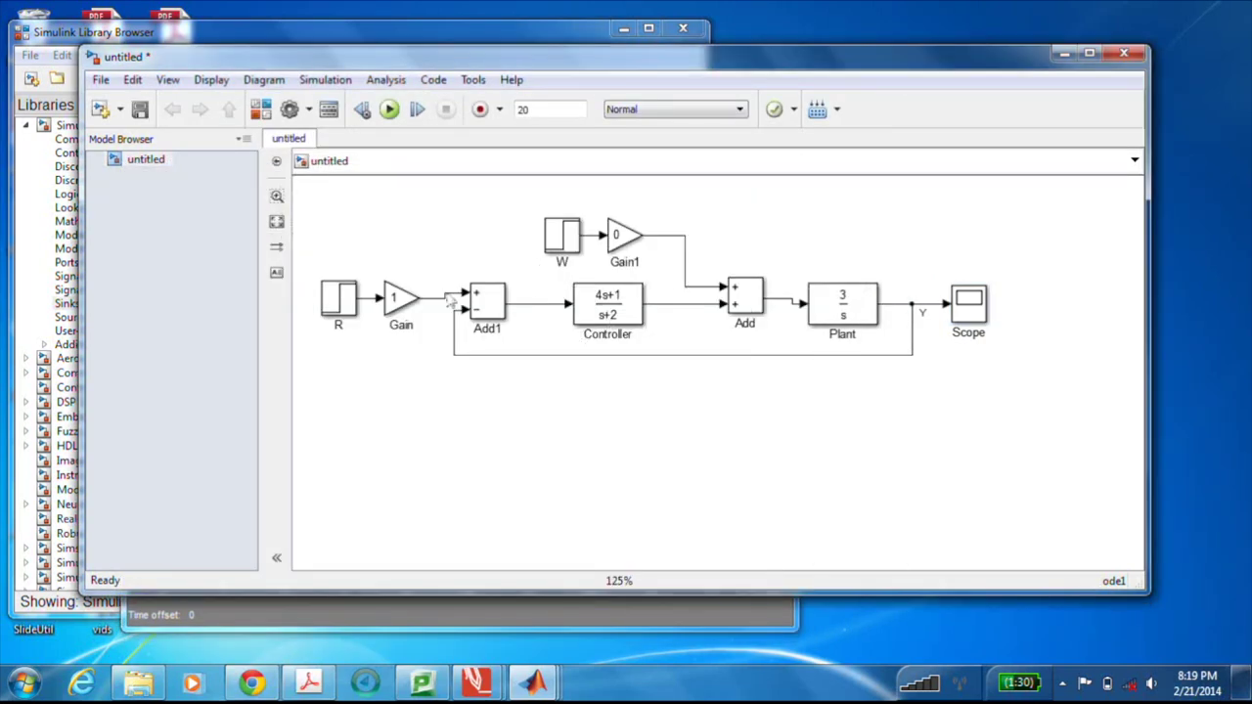
- Set the gain following R to 0 and the gain following the disturbance W to 1
double_click(401, 299)
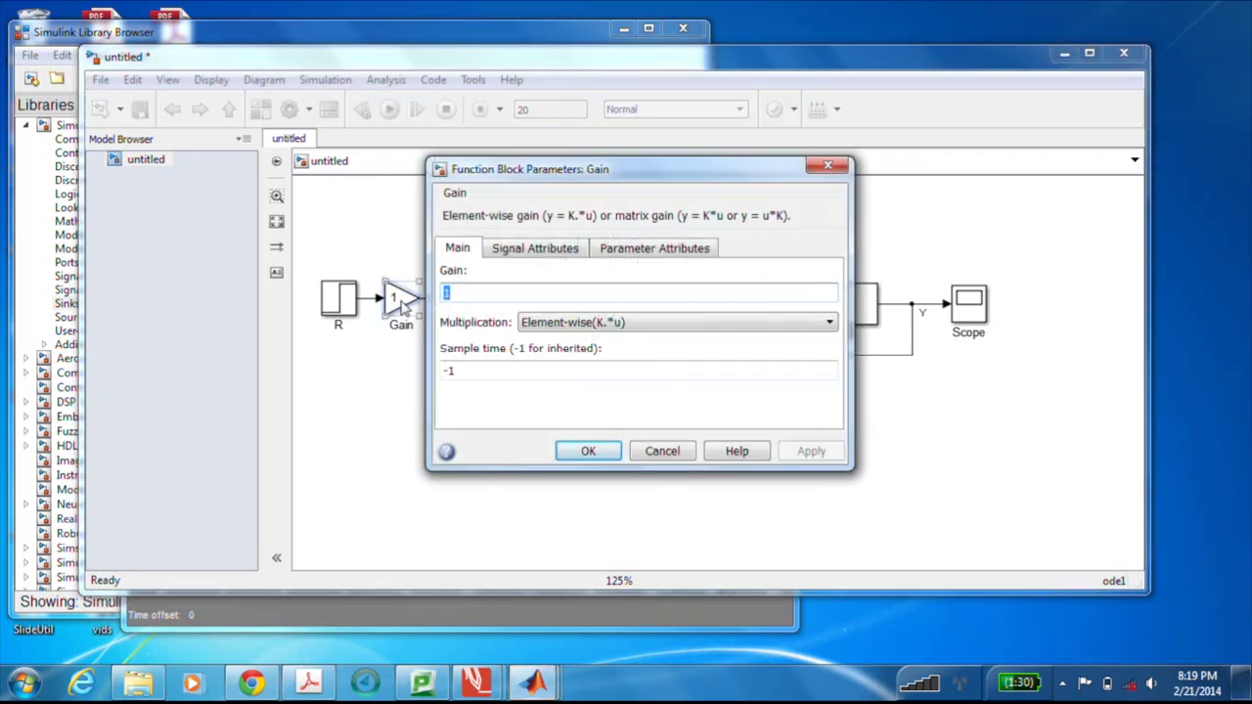
type("0")
key("Return")
double_click(617, 240)
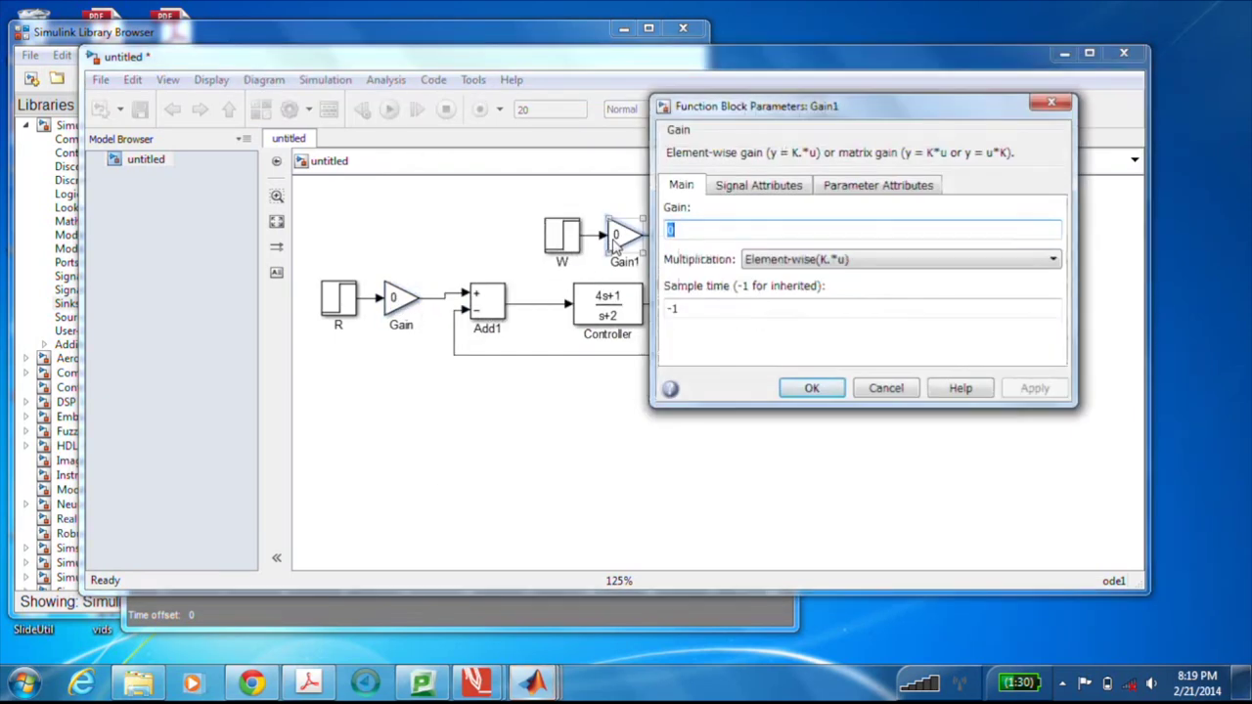
type("1")
key("Return")
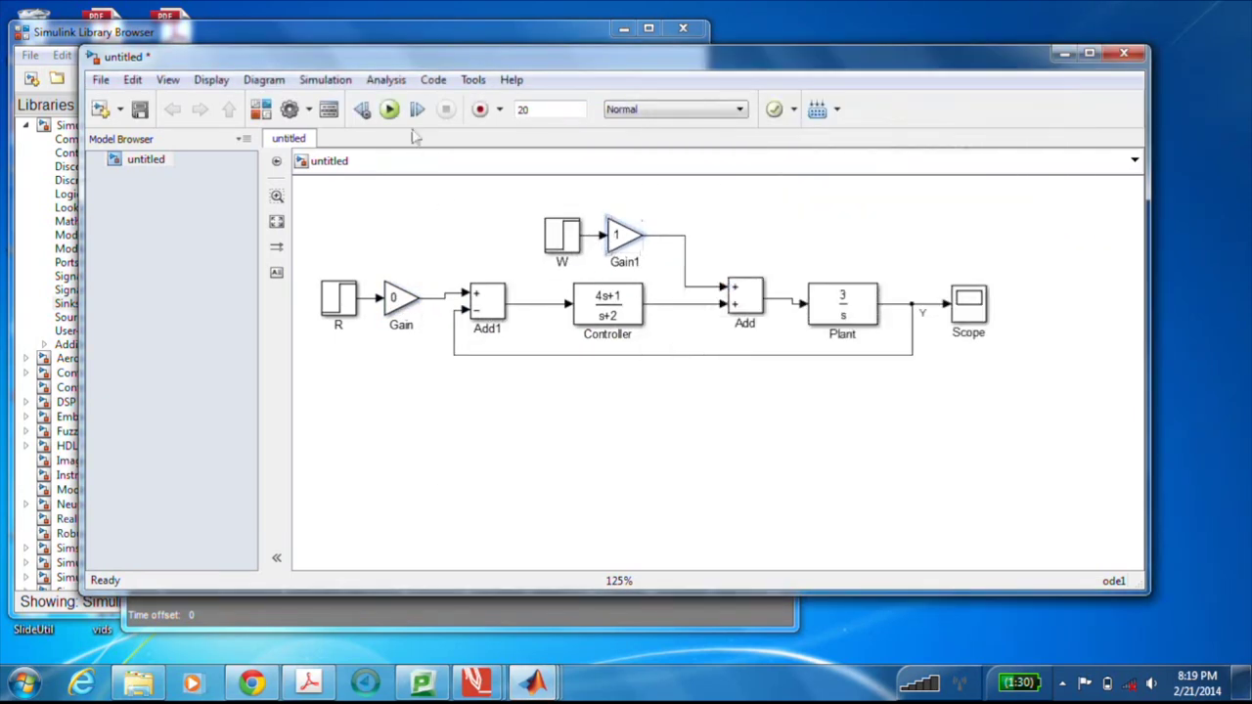
- Run the simulation, examine the Y response to the W step in the Scope, and close the Scope
left_click(393, 110)
double_click(967, 311)
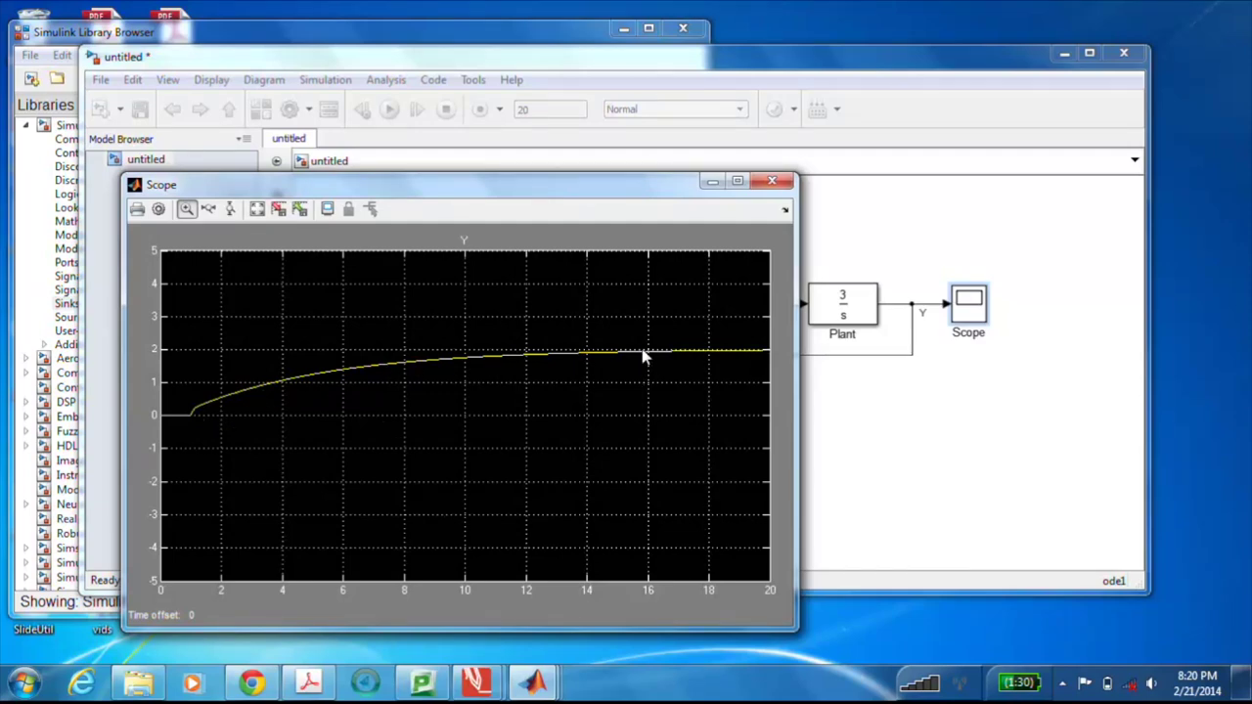
left_click_drag(620, 190, 597, 198)
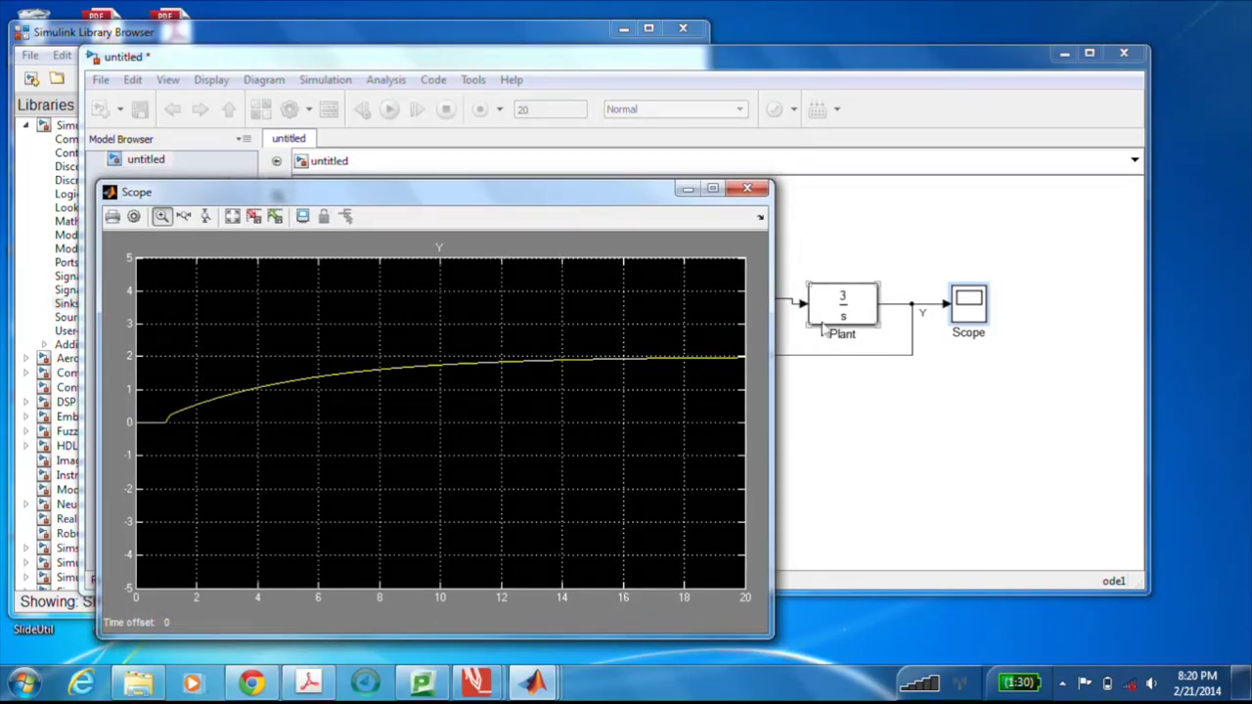
left_click(760, 193)
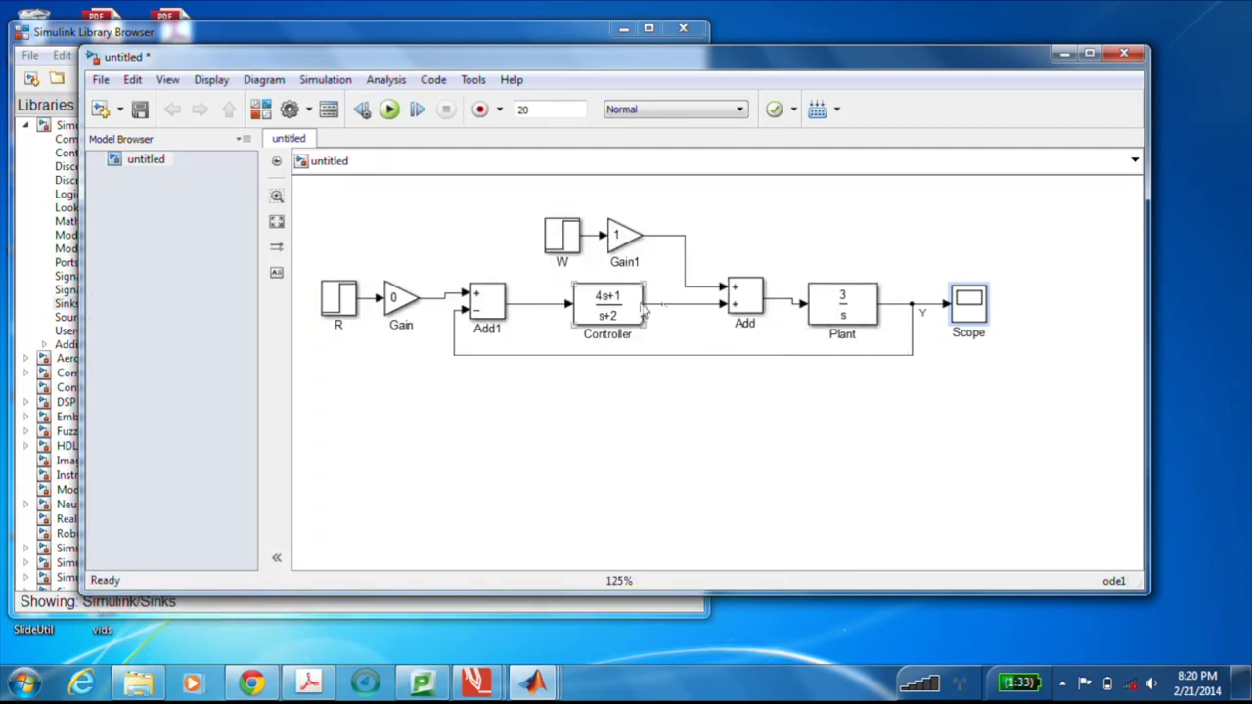
- Set the Plant block's denominator coefficients to [1 0 0]
double_click(846, 311)
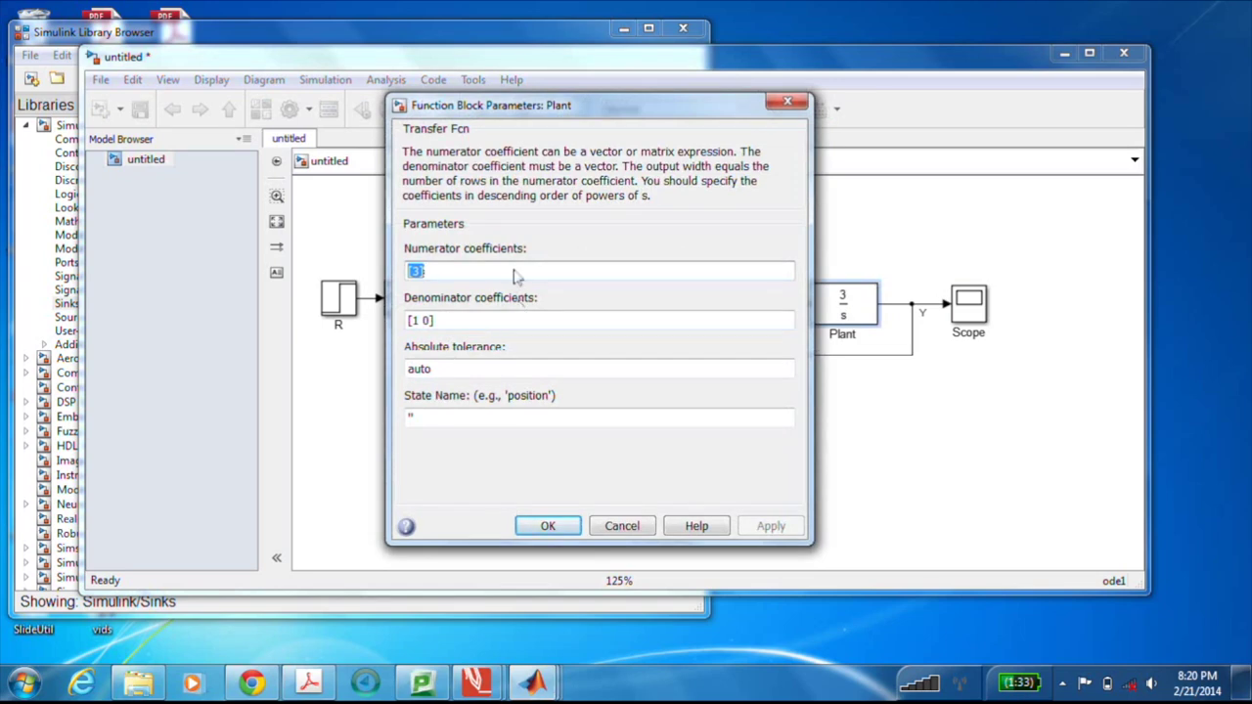
left_click(480, 328)
left_click(481, 329)
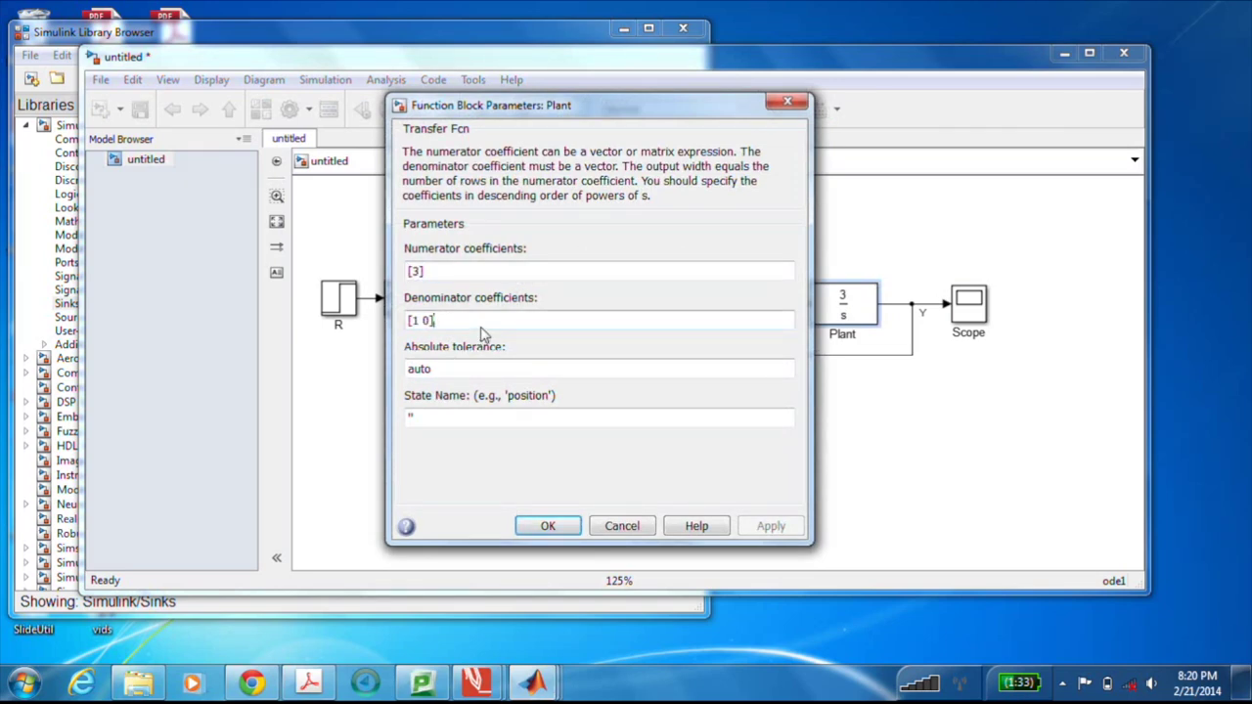
type("0")
key("Return")
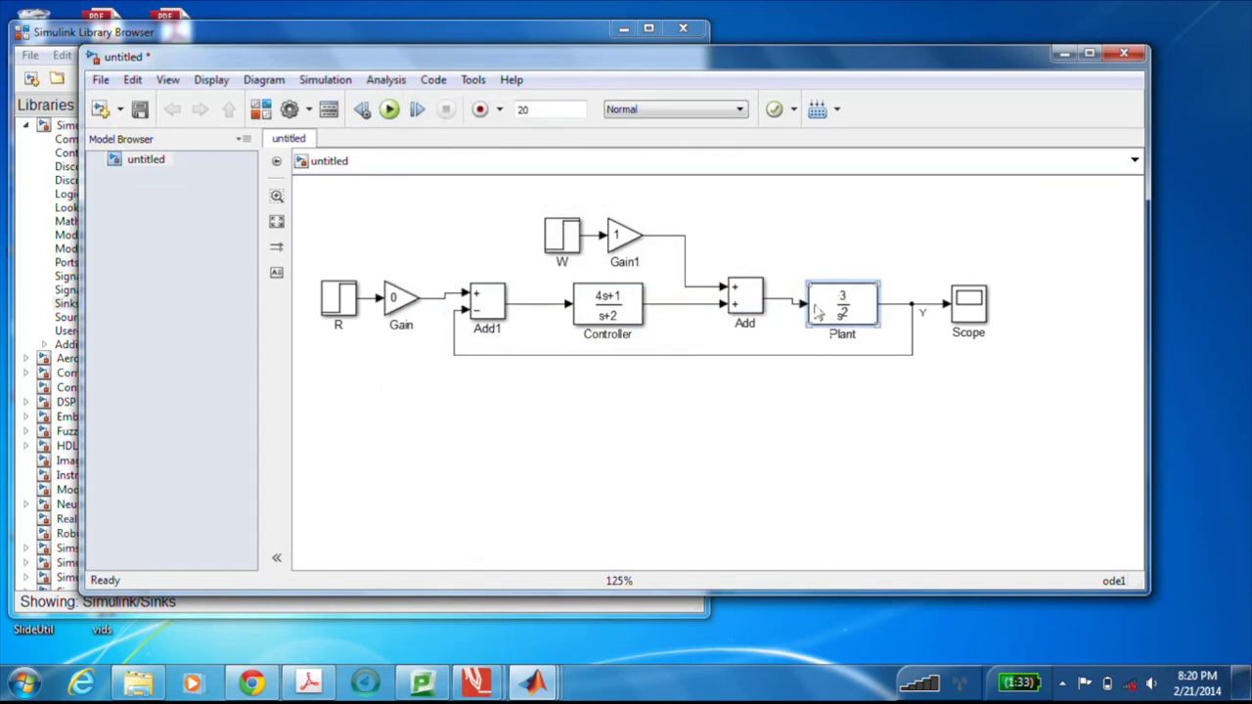
- Set the gain following W to 0 and the gain following R to 1
left_click(624, 237)
double_click(622, 238)
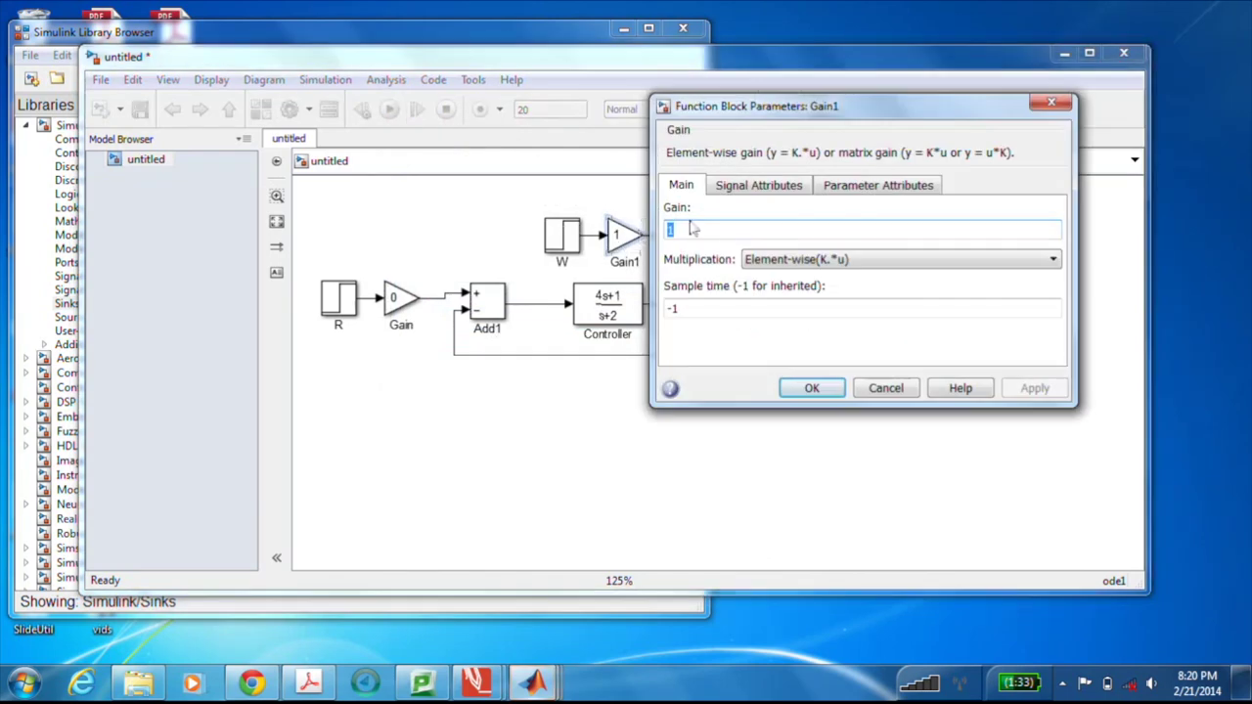
type("0")
key("Return")
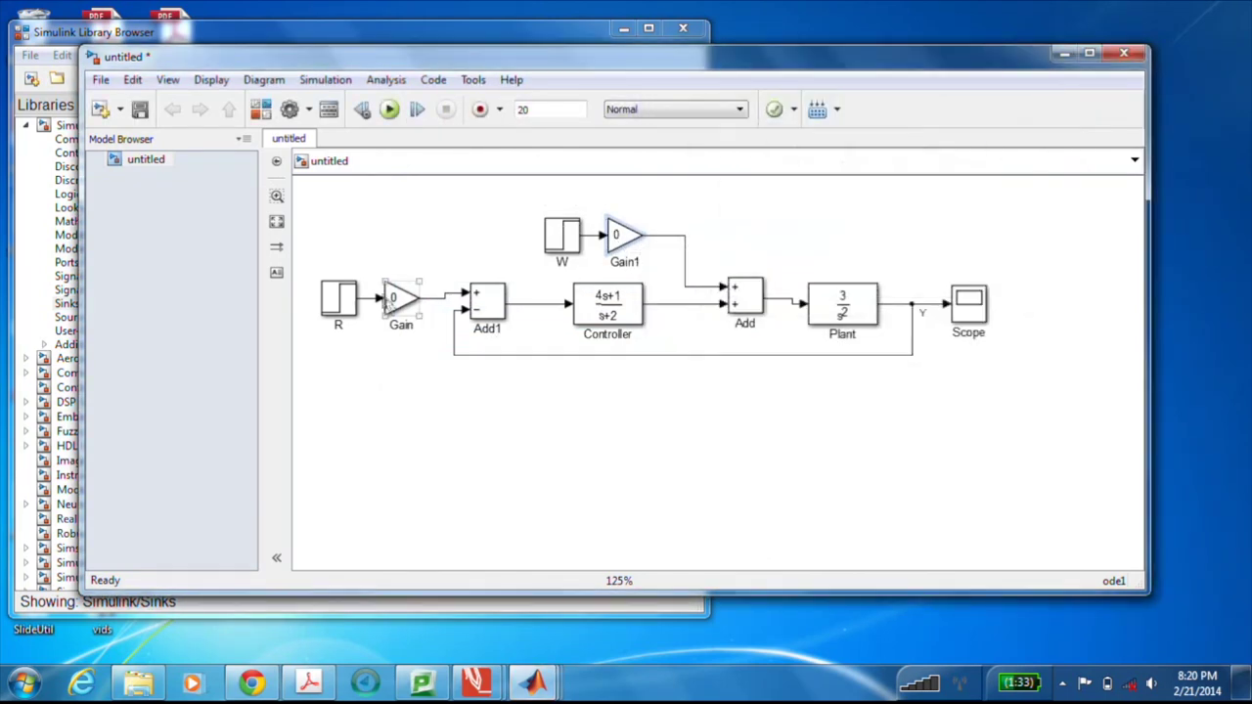
left_click(396, 302)
double_click(392, 305)
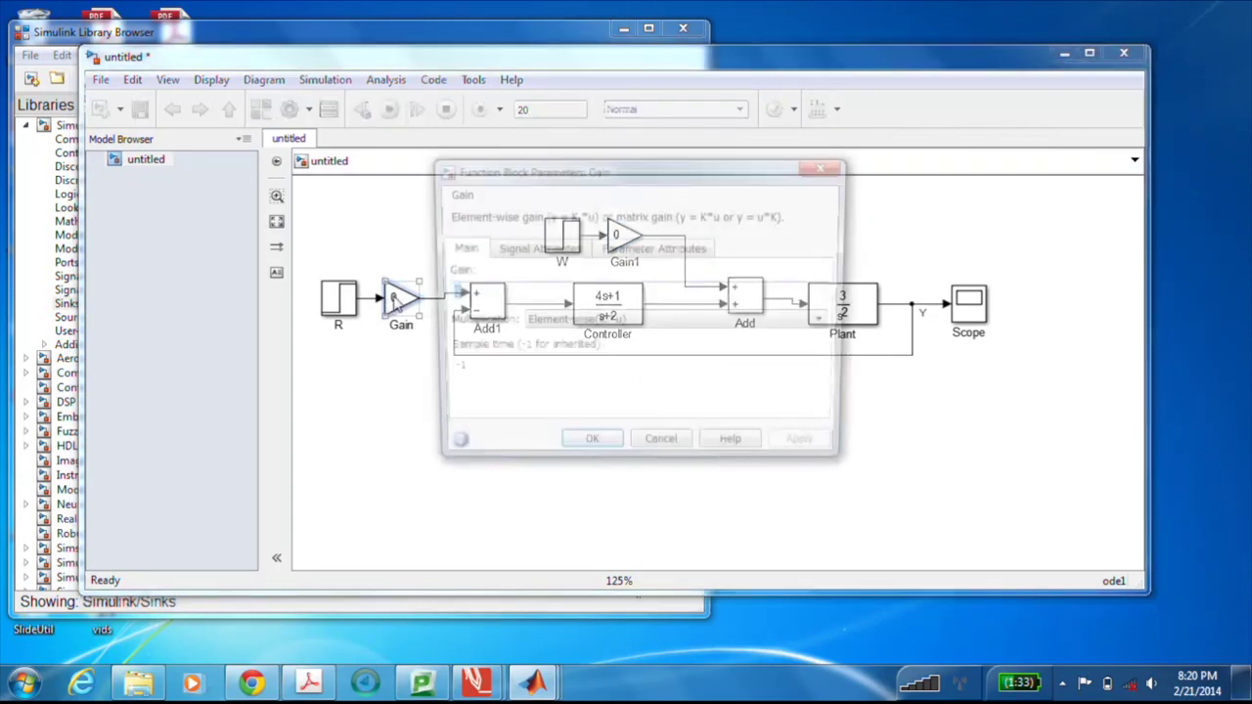
type("1")
key("Return")
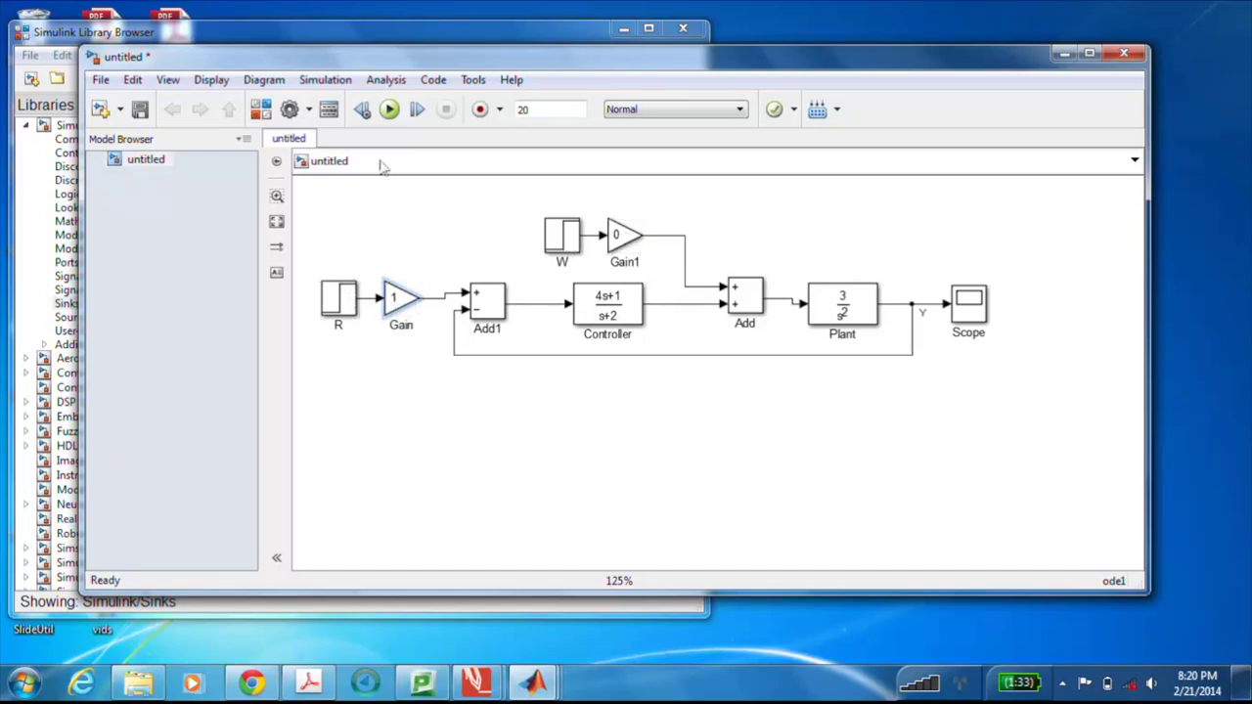
- Run the simulation with the 3/s^2 plant, examine the Y response to the R step in the Scope, and close it
left_click(391, 110)
double_click(972, 309)
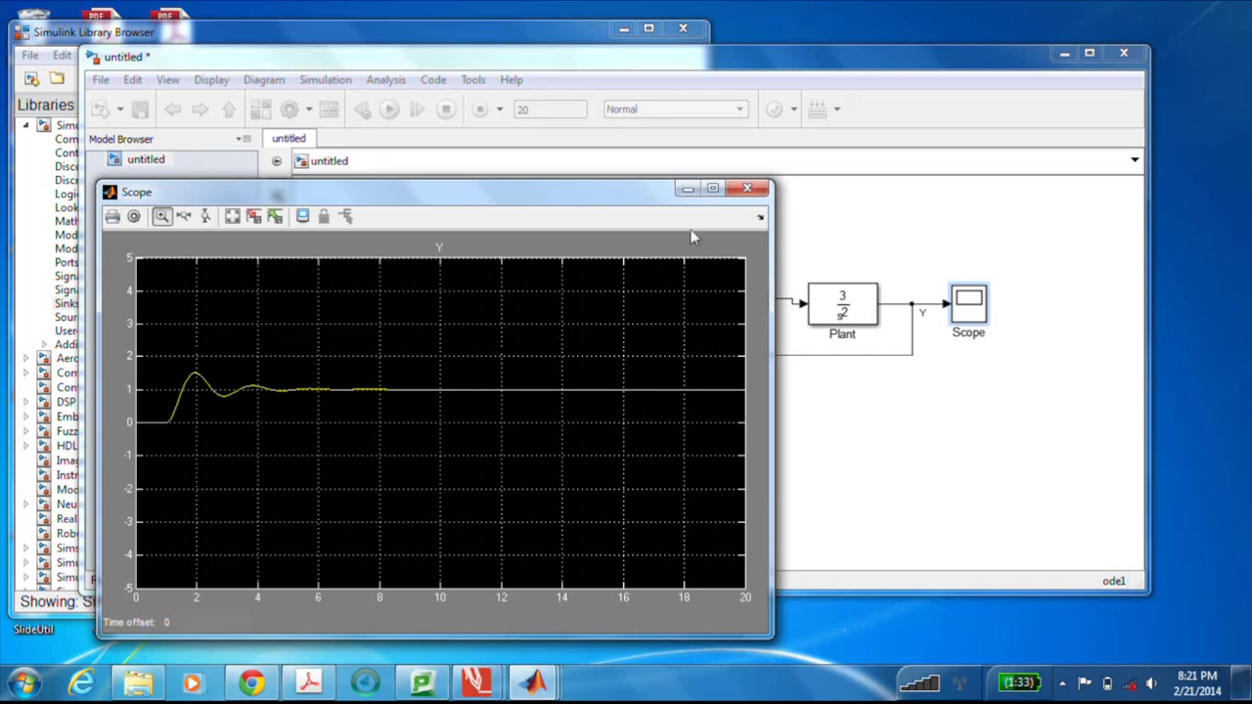
left_click(747, 191)
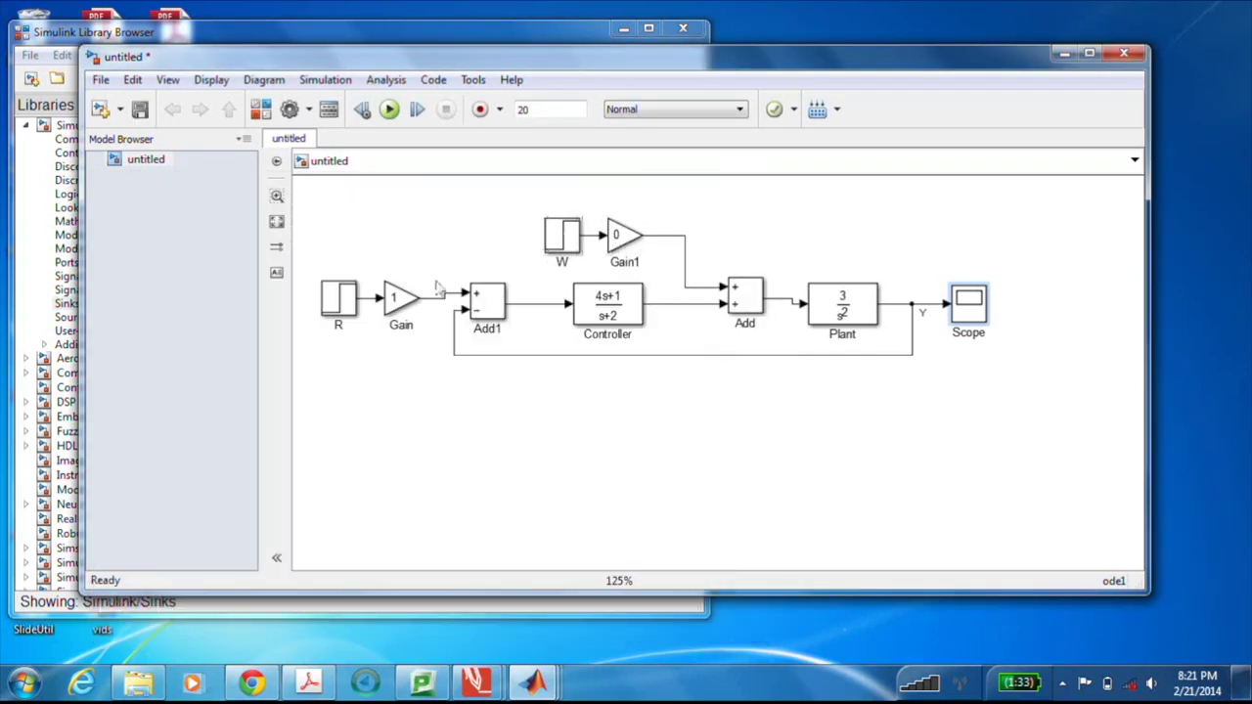
- Switch the model input to the disturbance by setting the R gain to 0 and the W gain to 1
left_click(403, 302)
double_click(403, 301)
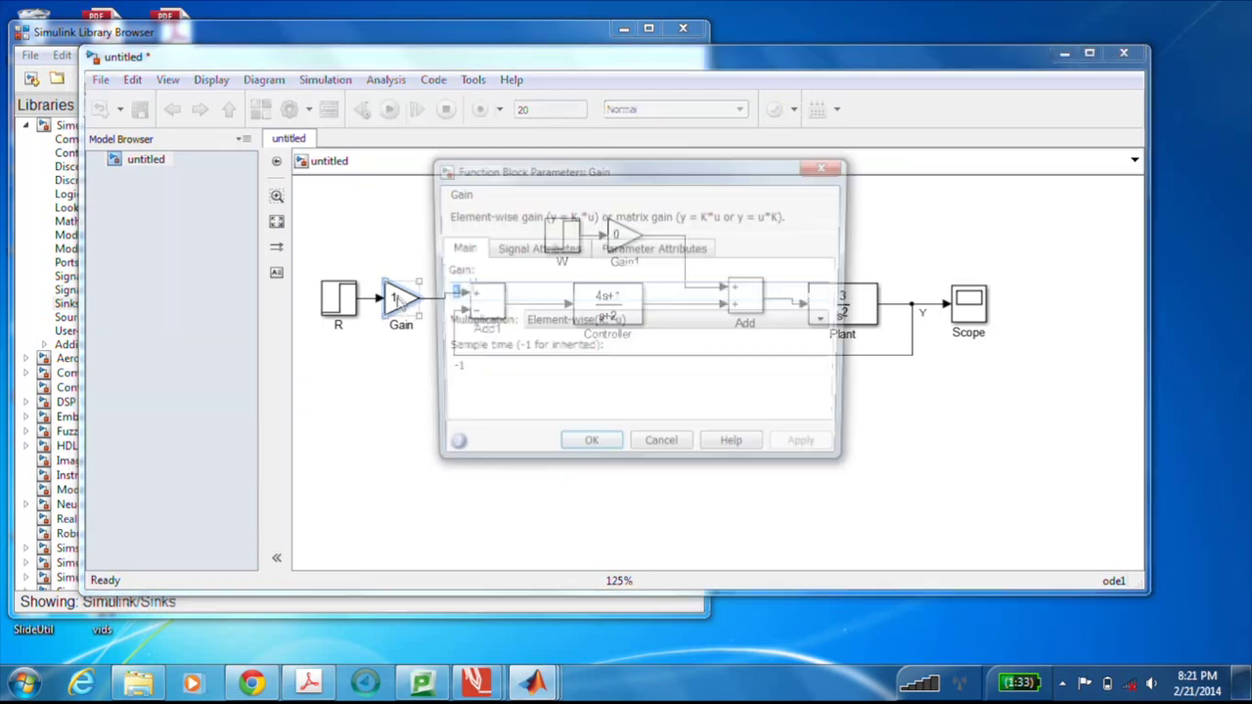
type("0")
key("Return")
left_click(620, 237)
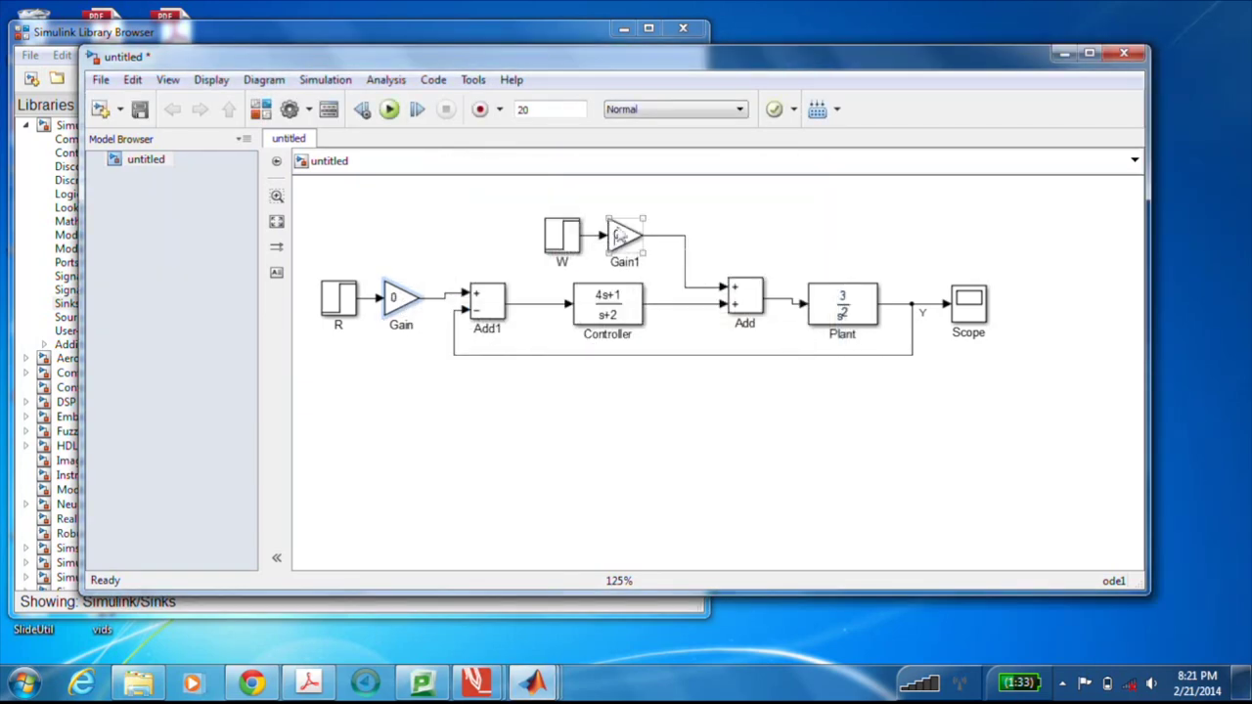
double_click(619, 240)
type("0")
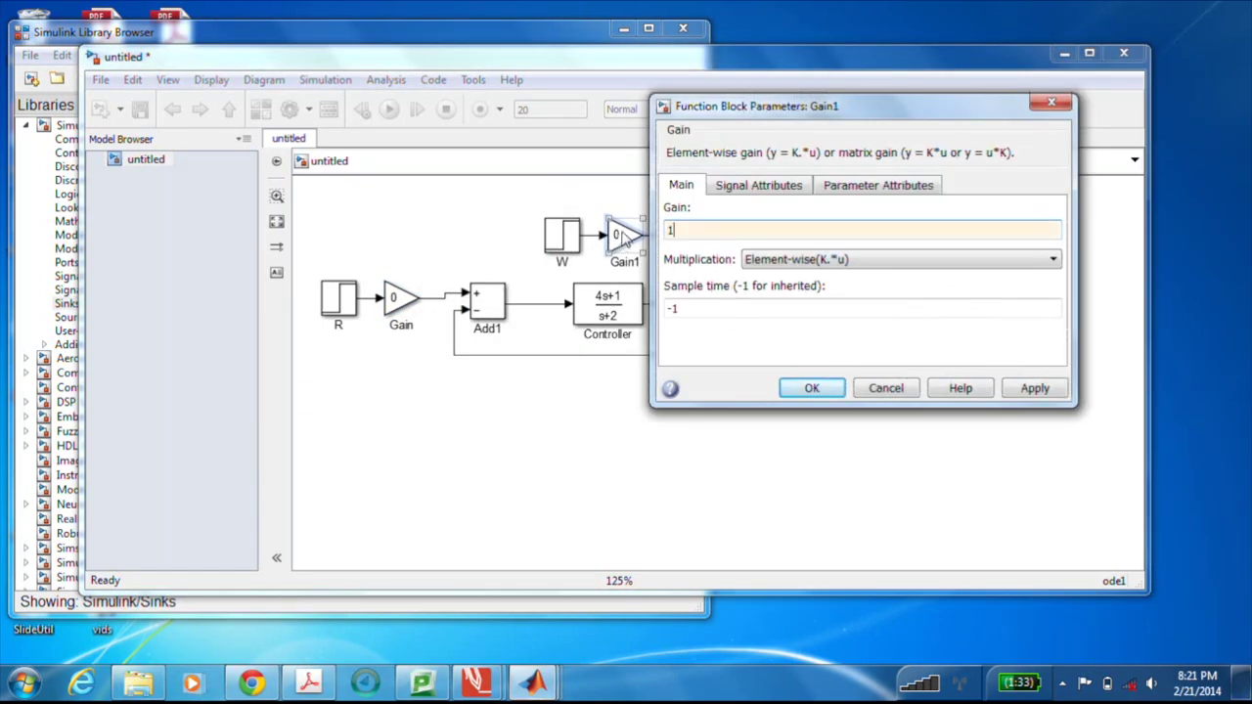
key("Return")
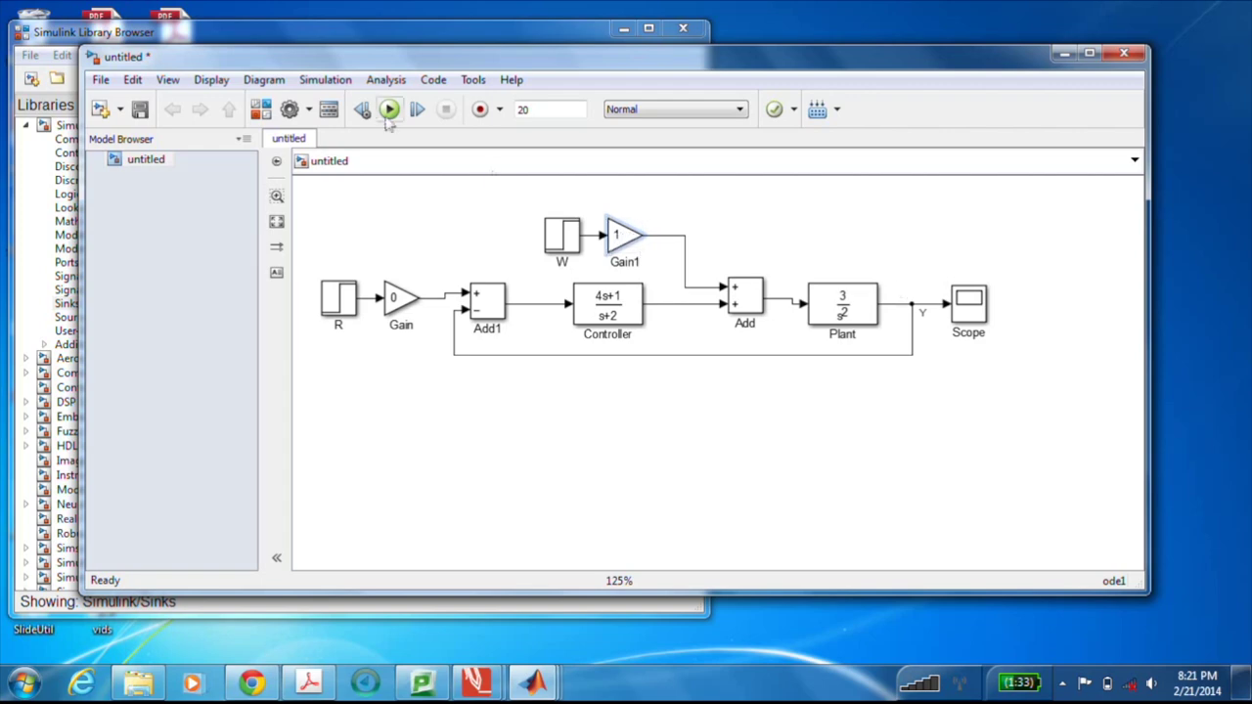
- Simulate the 3/s^2 plant's disturbance response, examine Y in the Scope, and close the Scope
left_click(390, 109)
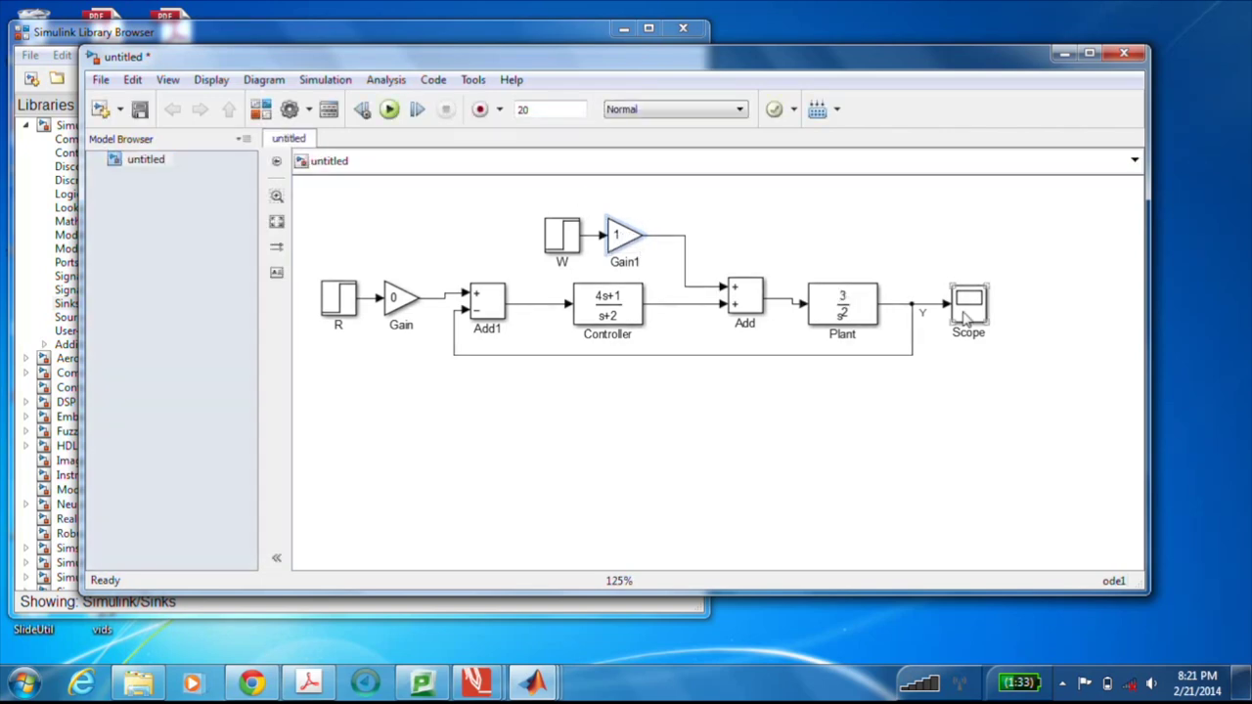
double_click(967, 310)
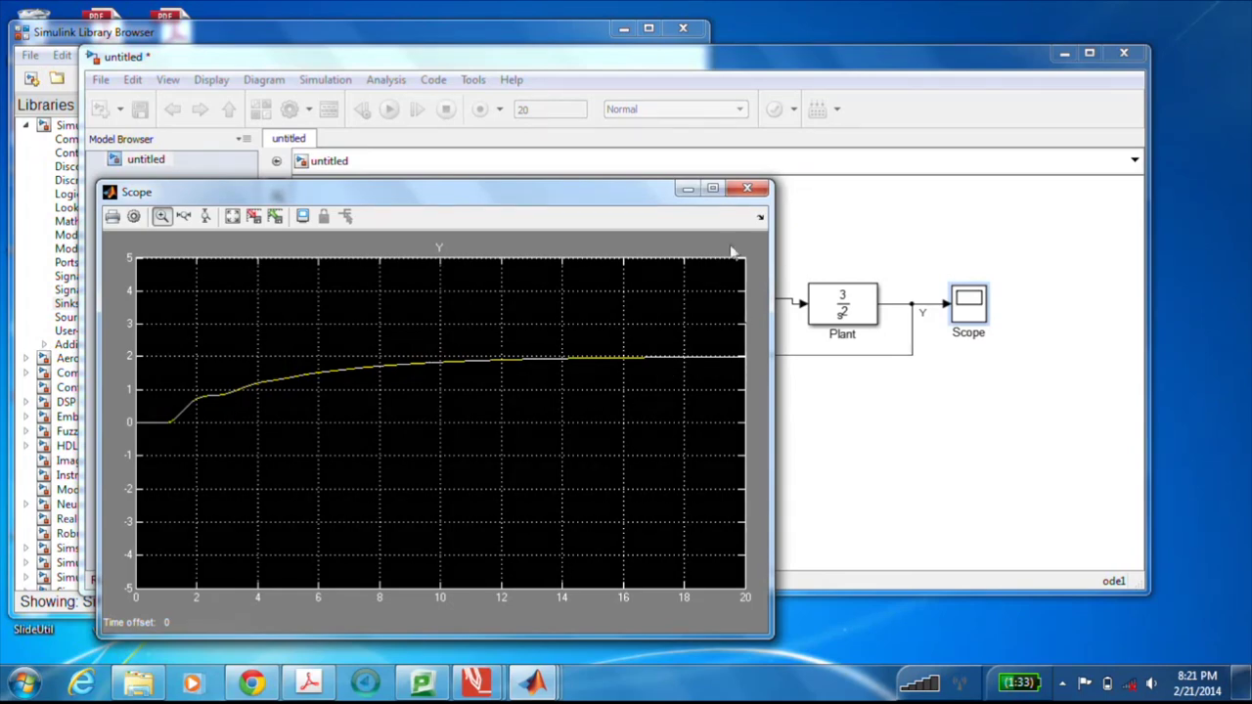
left_click(748, 188)
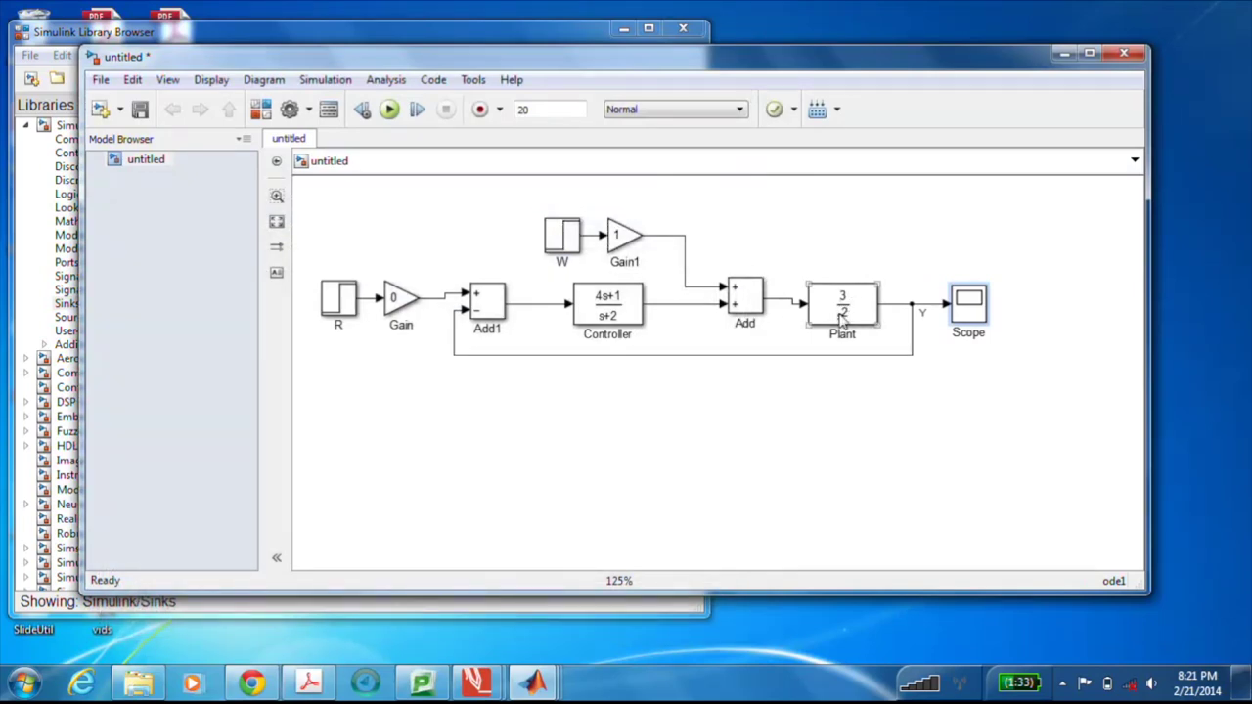
- Set the Plant block's denominator coefficients to [1 0]
double_click(844, 323)
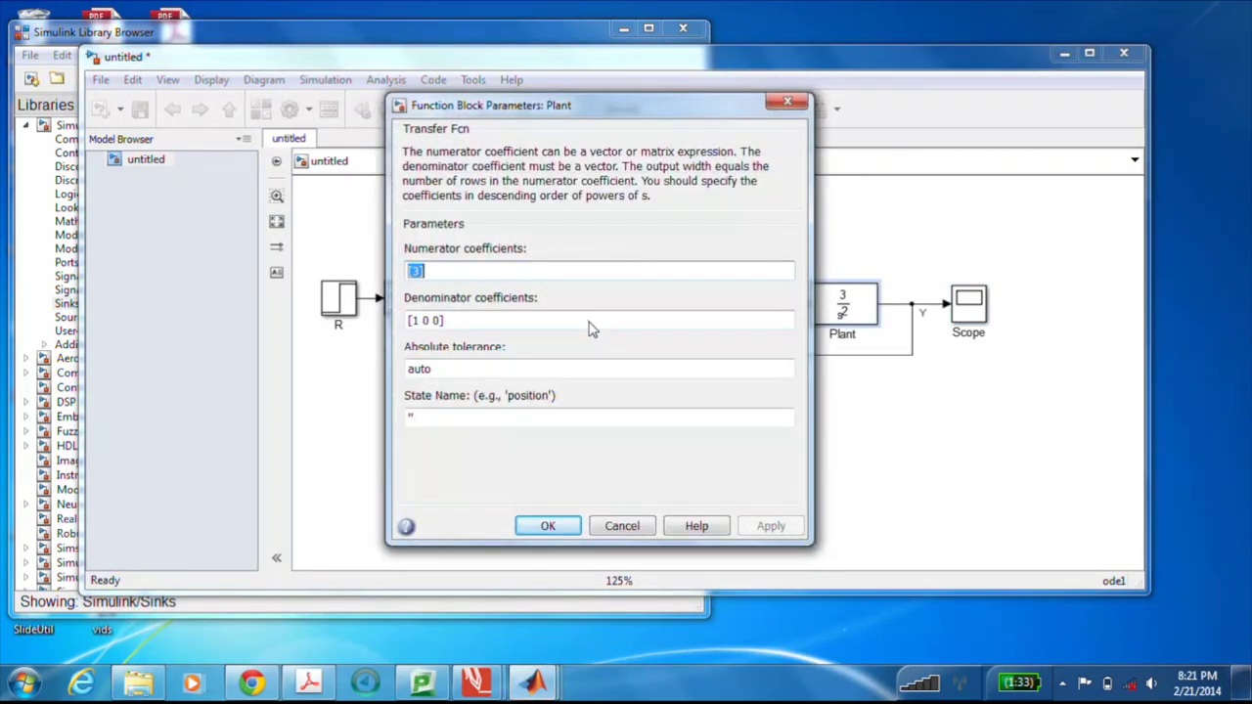
key("Tab")
type("[1")
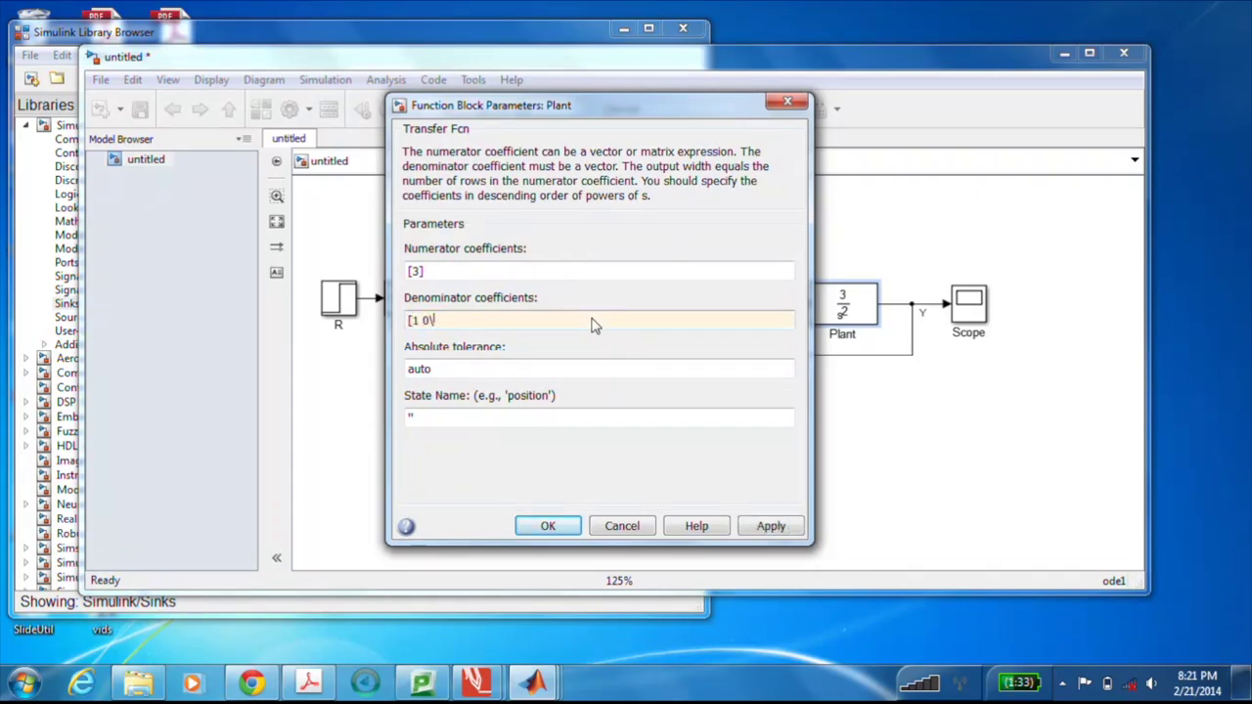
type(" 0]")
key("Return")
- Set the Controller block's denominator coefficients to [1 2 0] to add an integrator
scroll(640, 300, "up", 1)
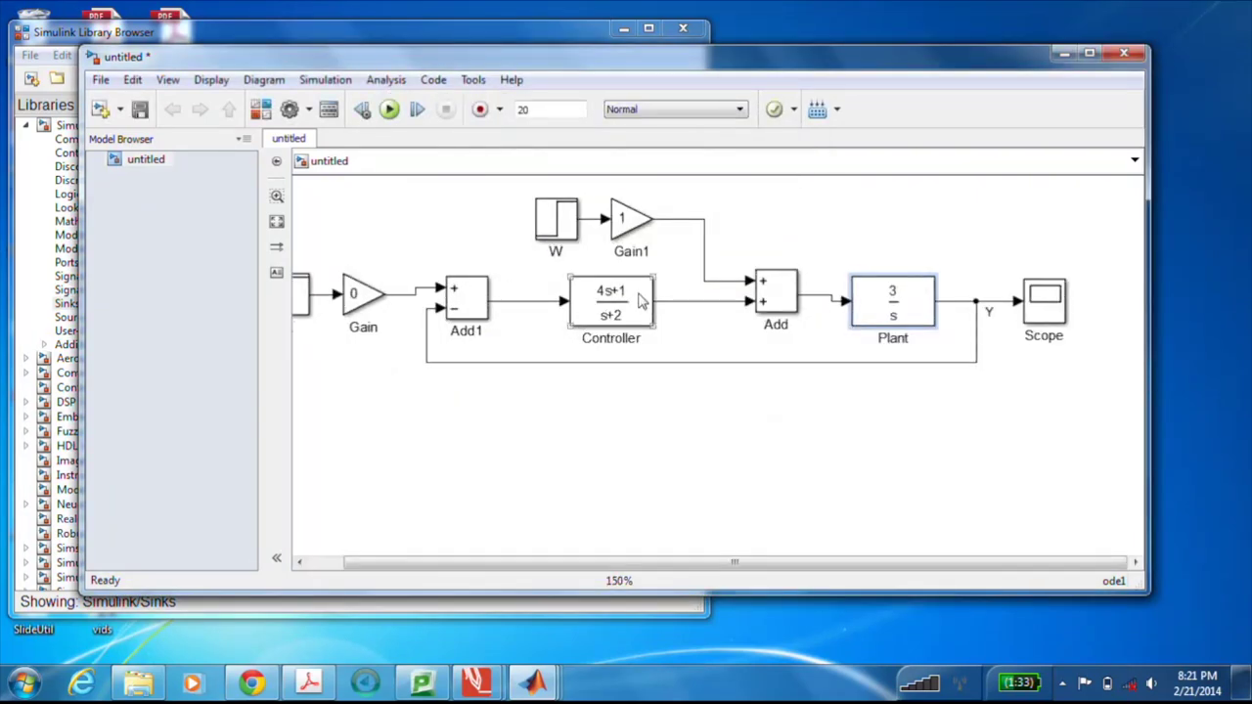
double_click(640, 300)
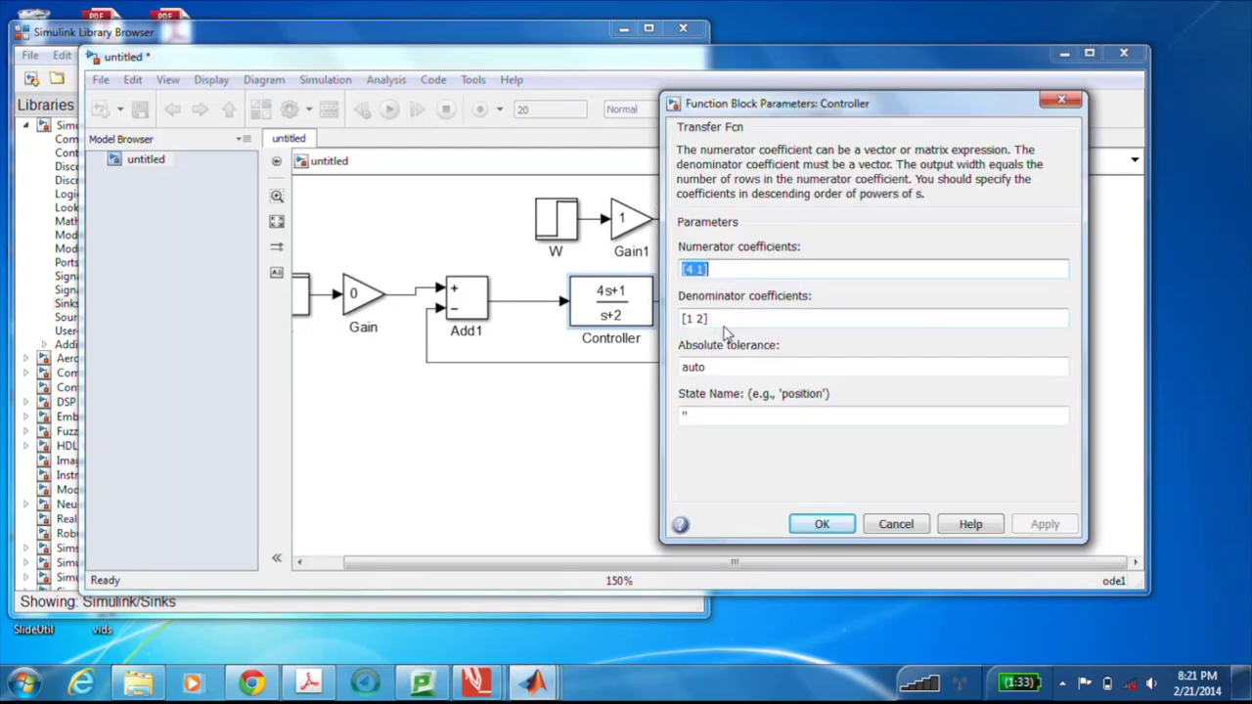
key("Tab")
type("[1 2 0]")
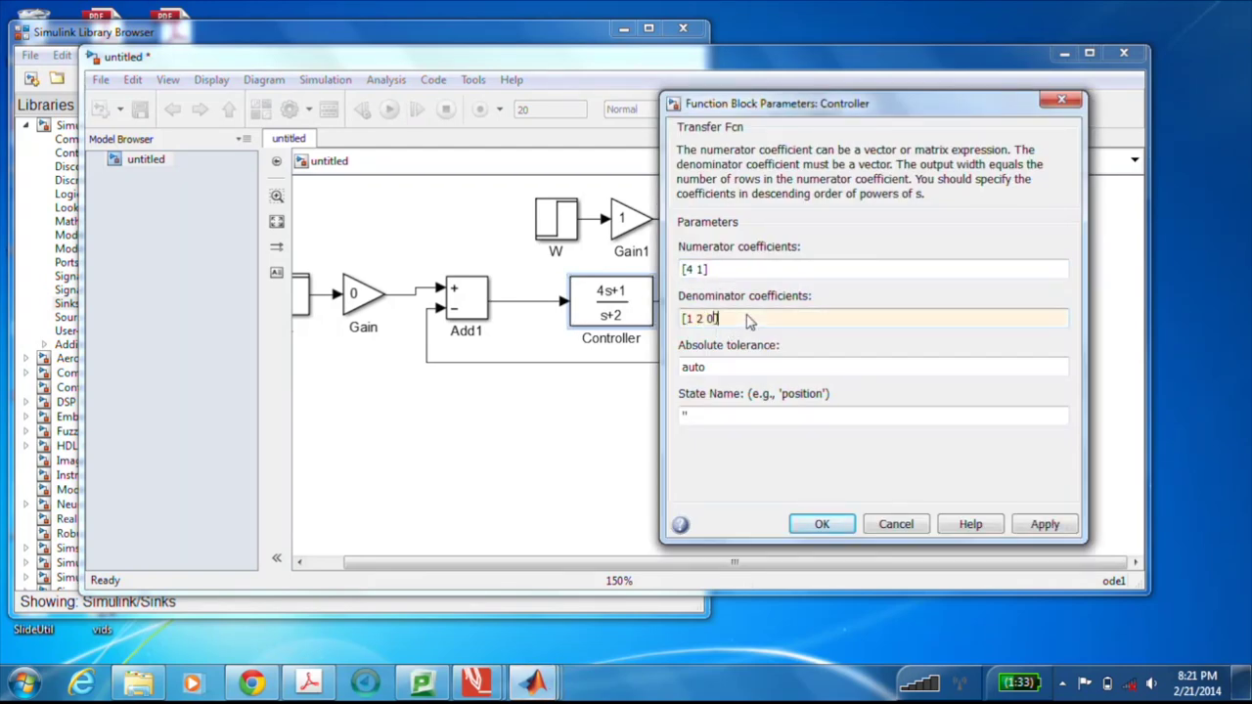
key("Return")
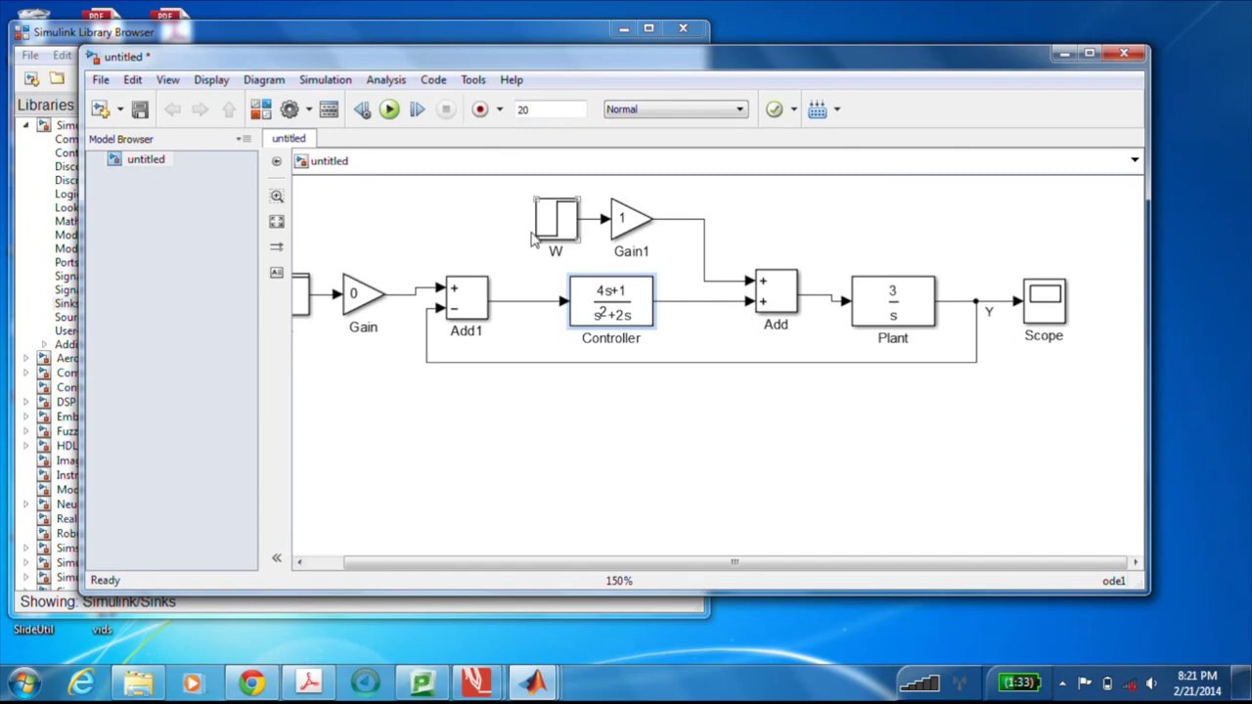
- Run the simulation with the s^2+2s controller denominator, examine the Y response to the W step in the Scope, and close it
left_click(563, 217)
left_click(629, 221)
left_click(836, 271)
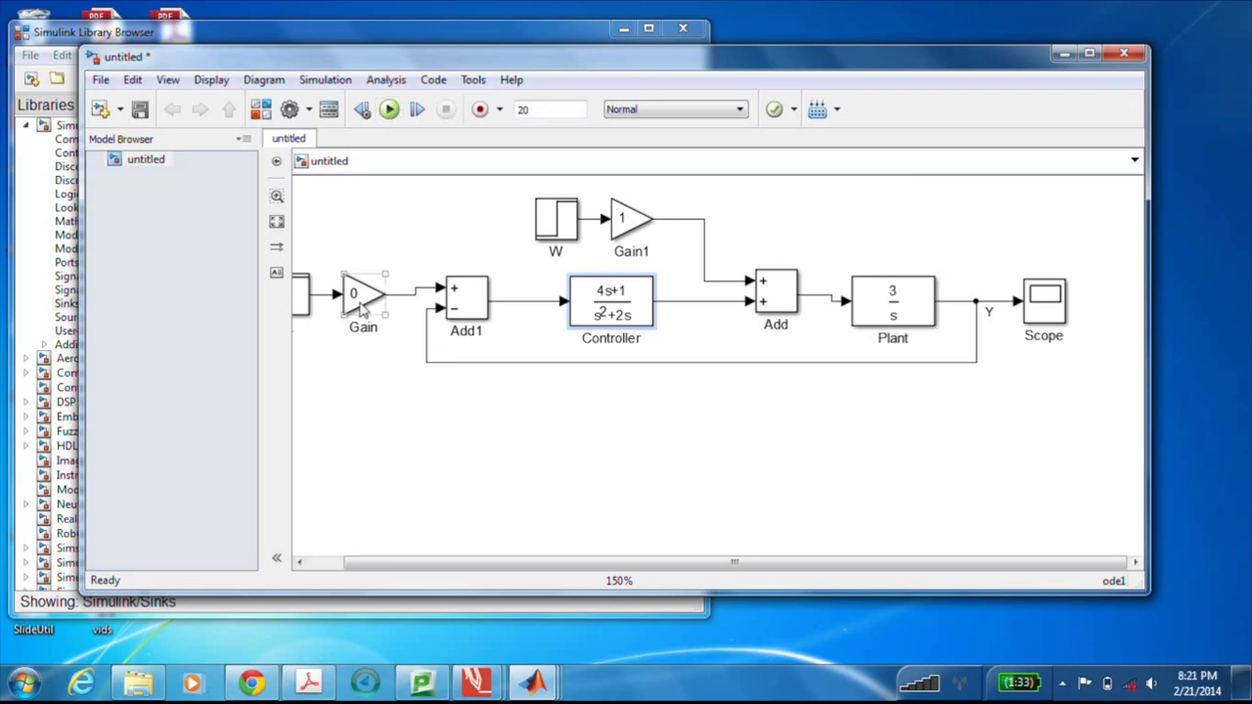
left_click(631, 221)
left_click(389, 109)
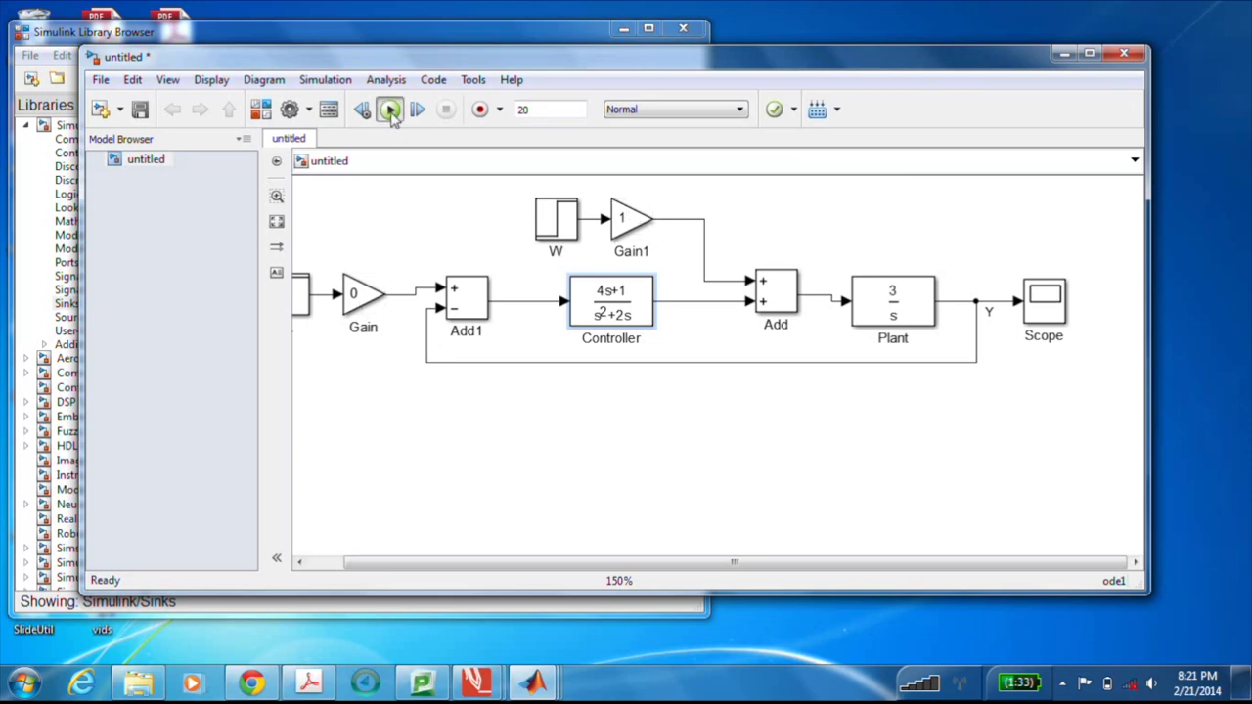
left_click(1048, 306)
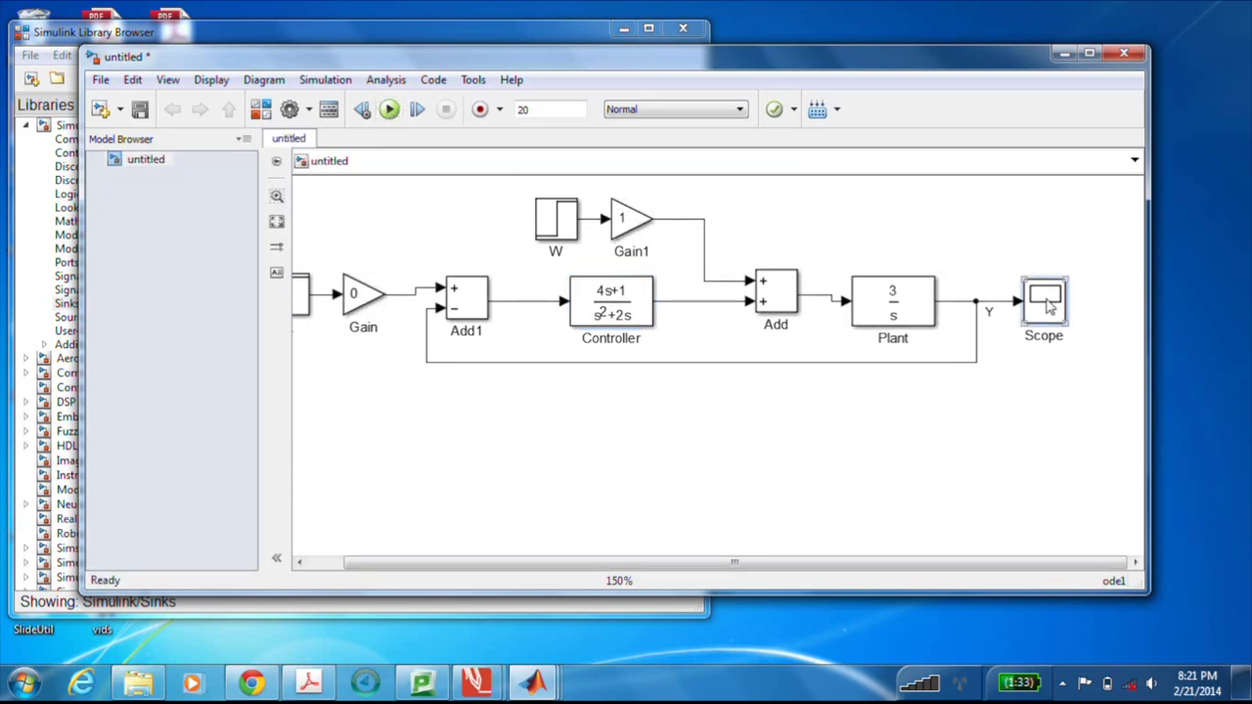
double_click(1049, 306)
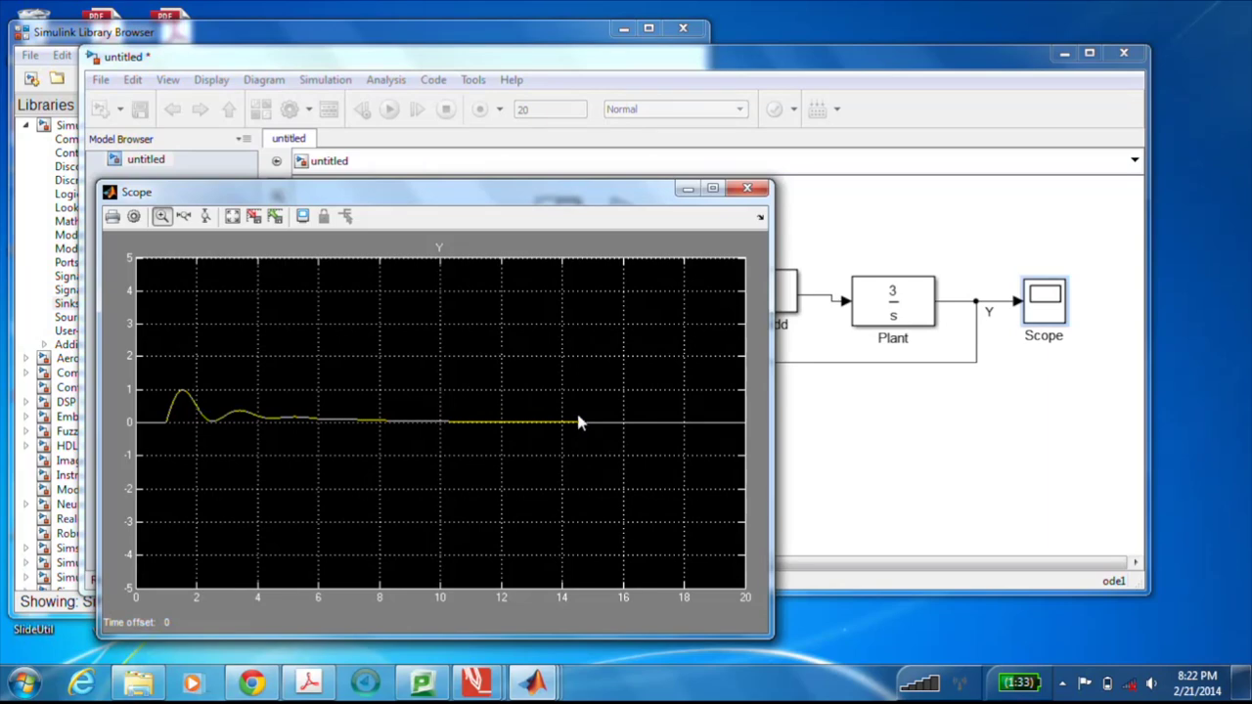
left_click(747, 188)
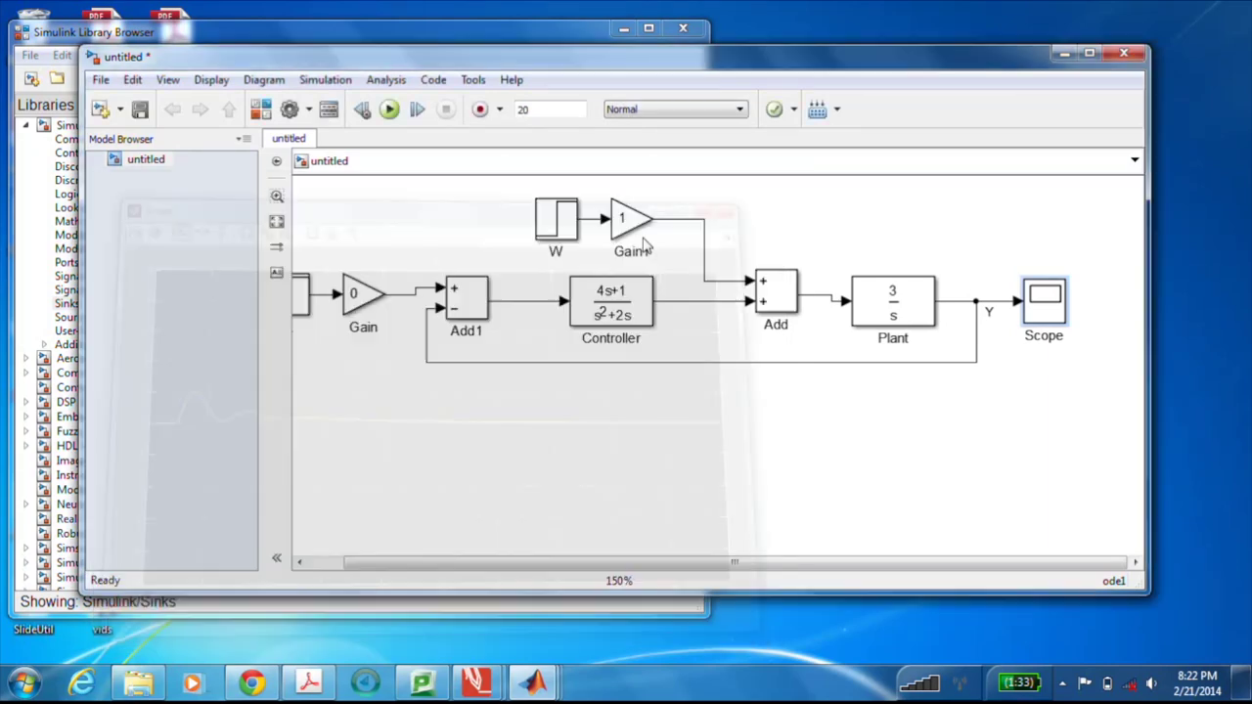
- Set the Gain1 block on the disturbance W input to 0
left_click(603, 305)
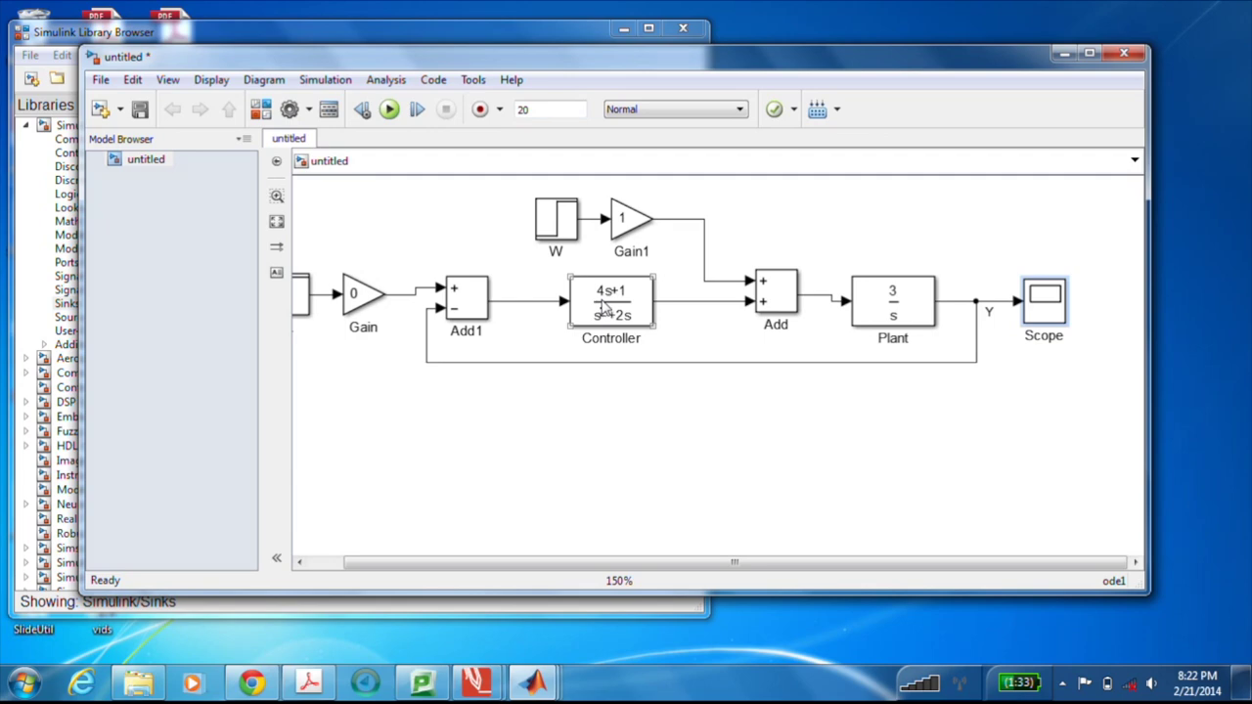
double_click(627, 225)
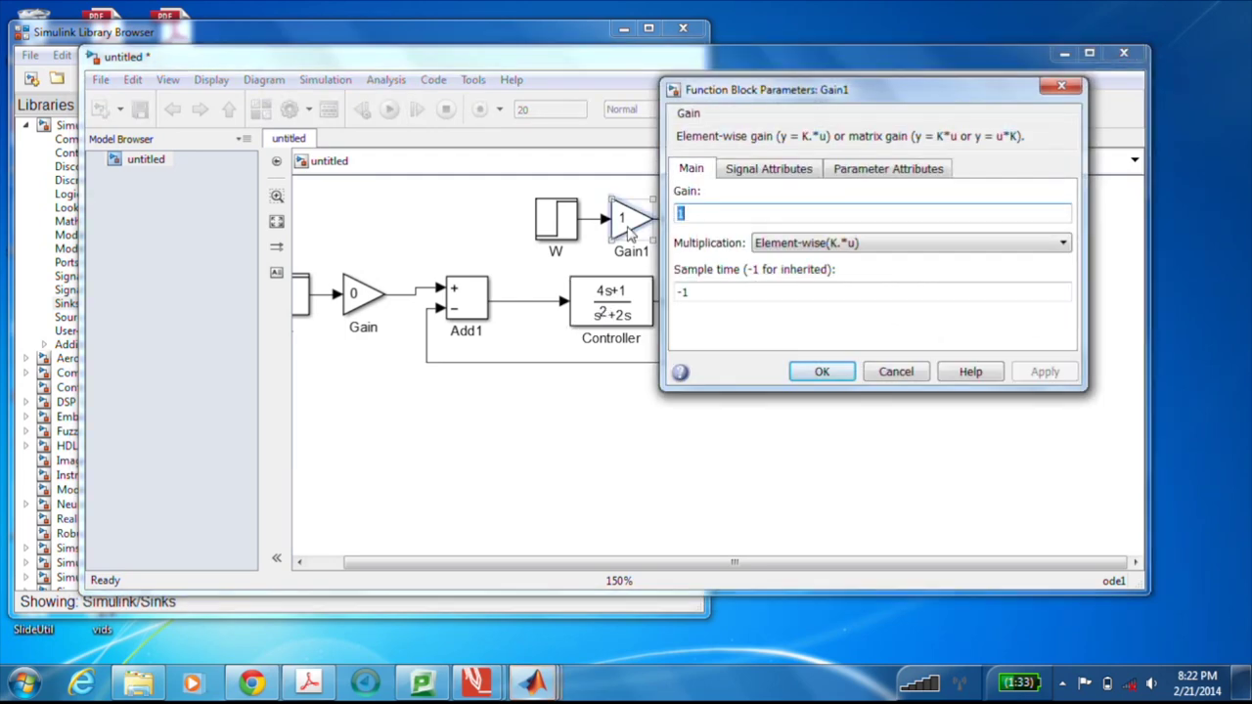
type("0")
key("Return")
- Set the Gain block feeding the reference into Add1 to 1
left_click(354, 300)
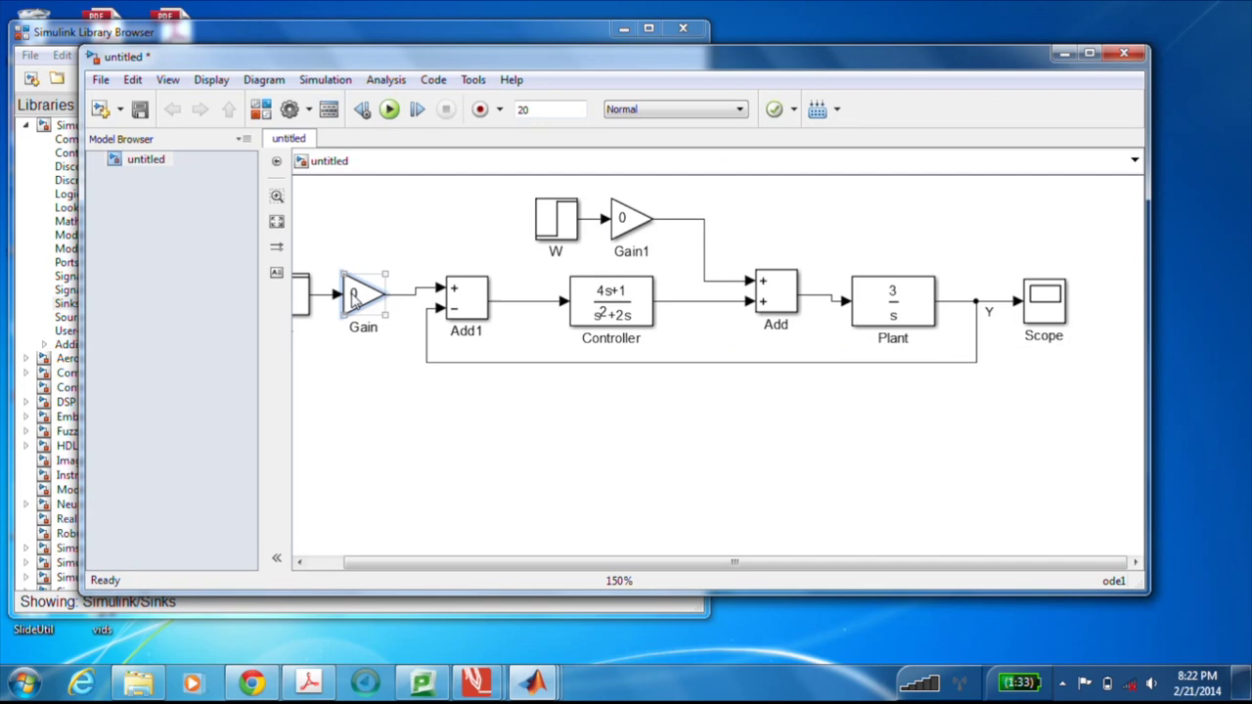
double_click(356, 297)
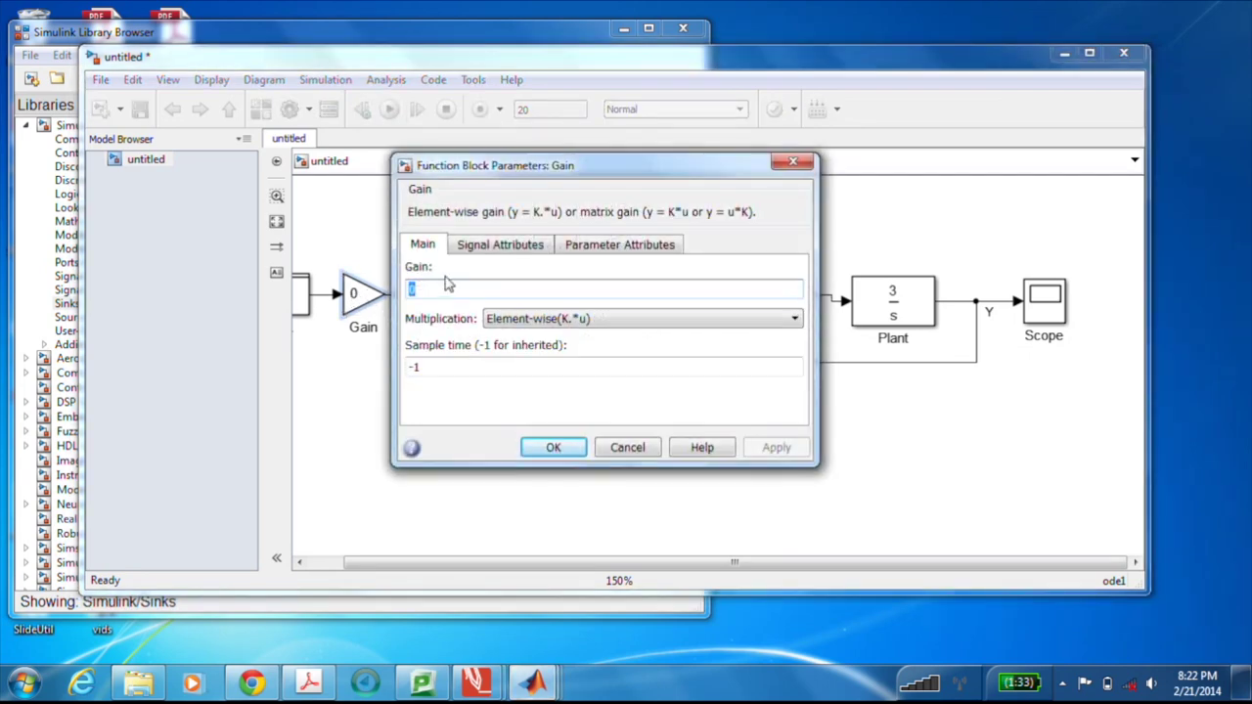
type("1")
key("Return")
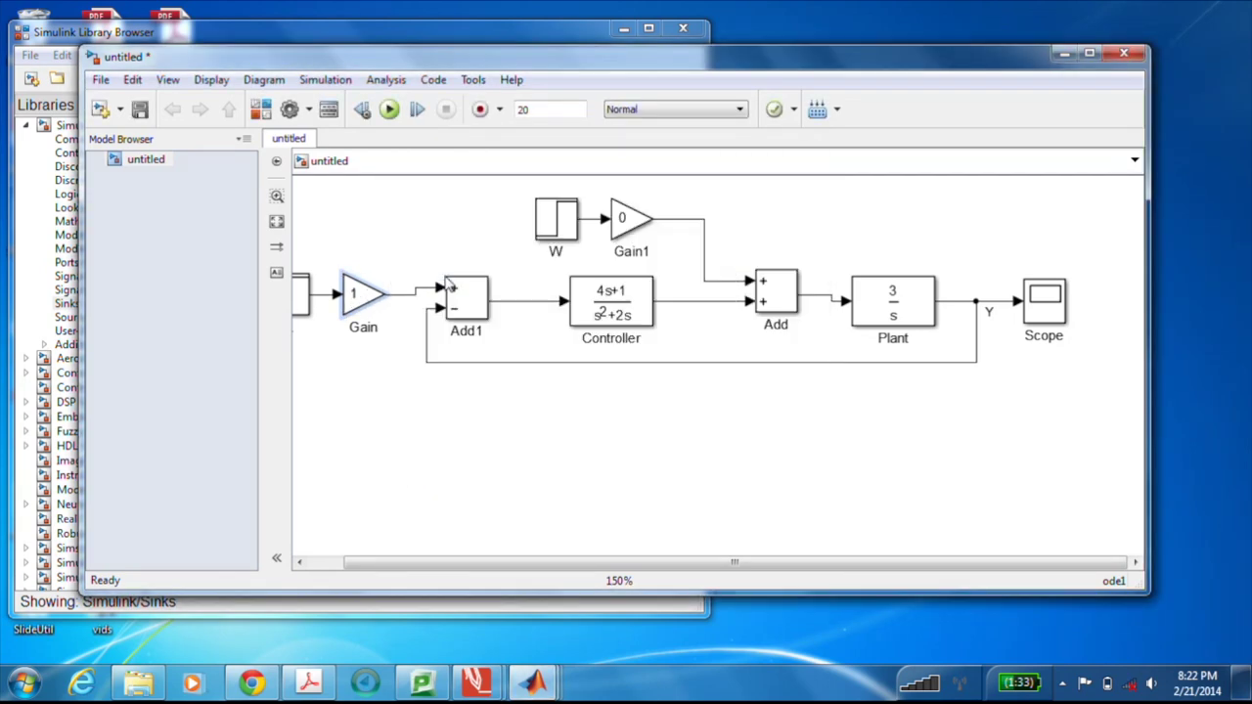
- Run the simulation for the reference step, open Y in the Scope, and move the Scope window clear of the reference input blocks
left_click(388, 108)
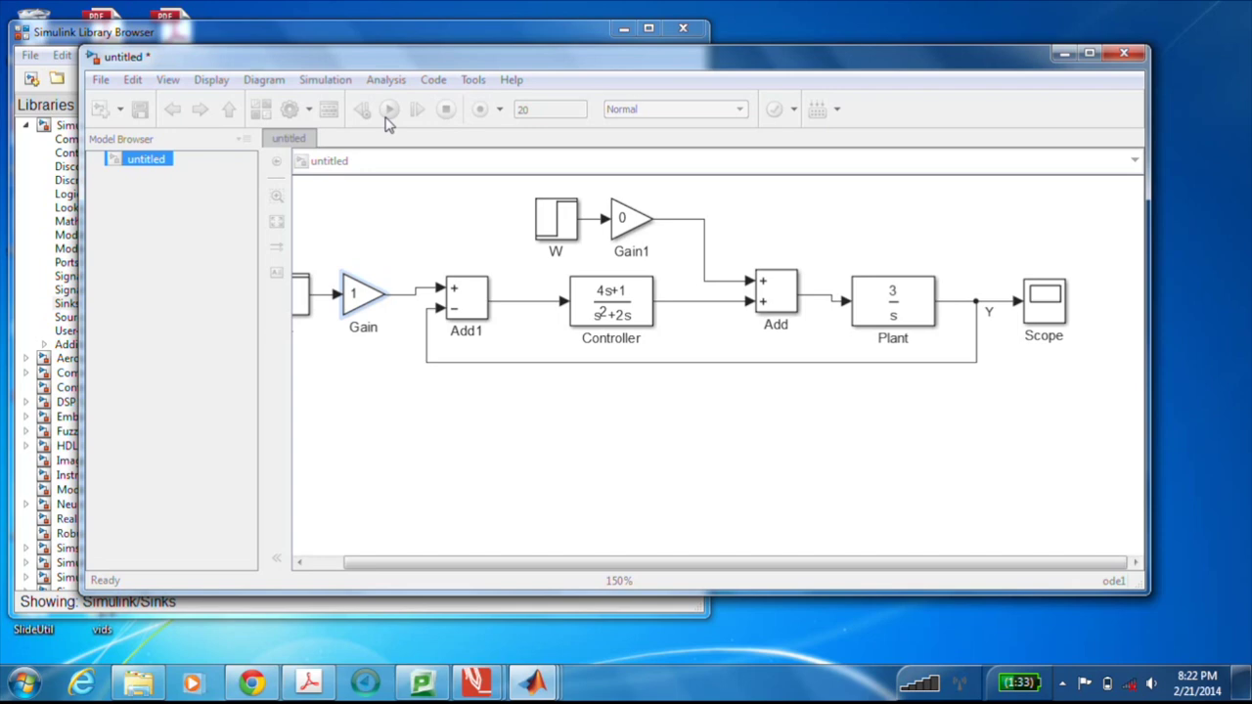
double_click(1043, 298)
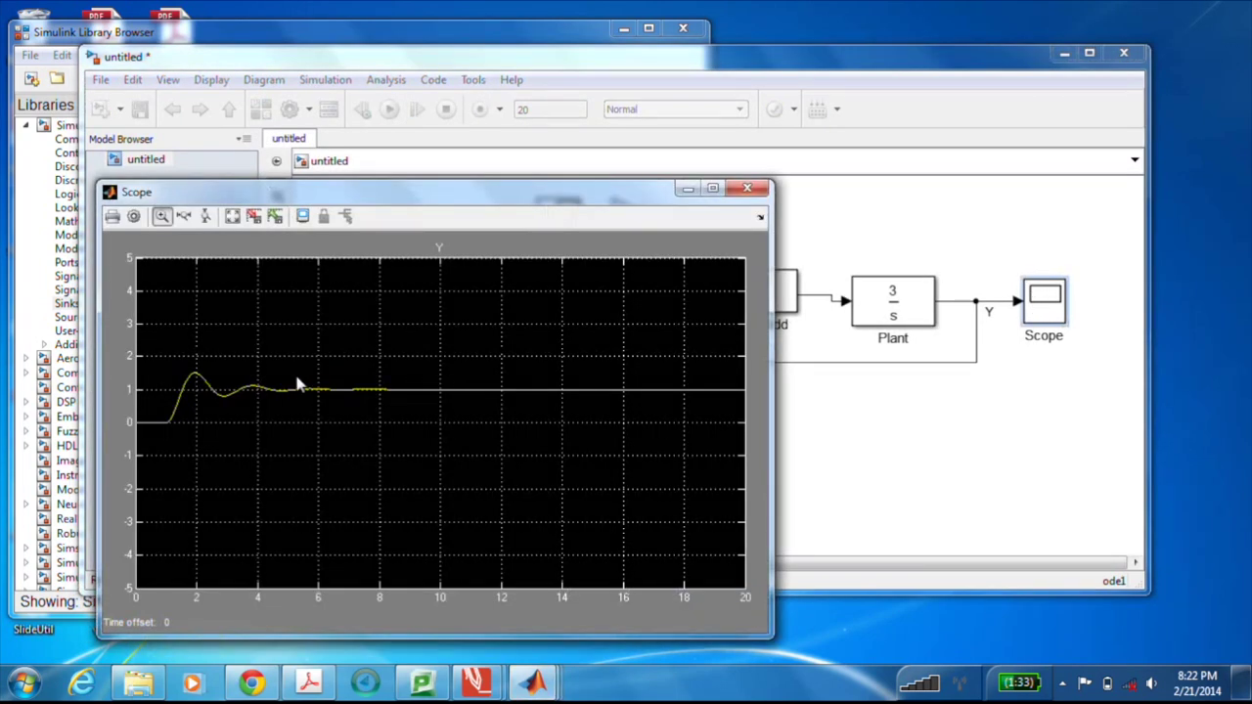
left_click_drag(351, 201, 780, 206)
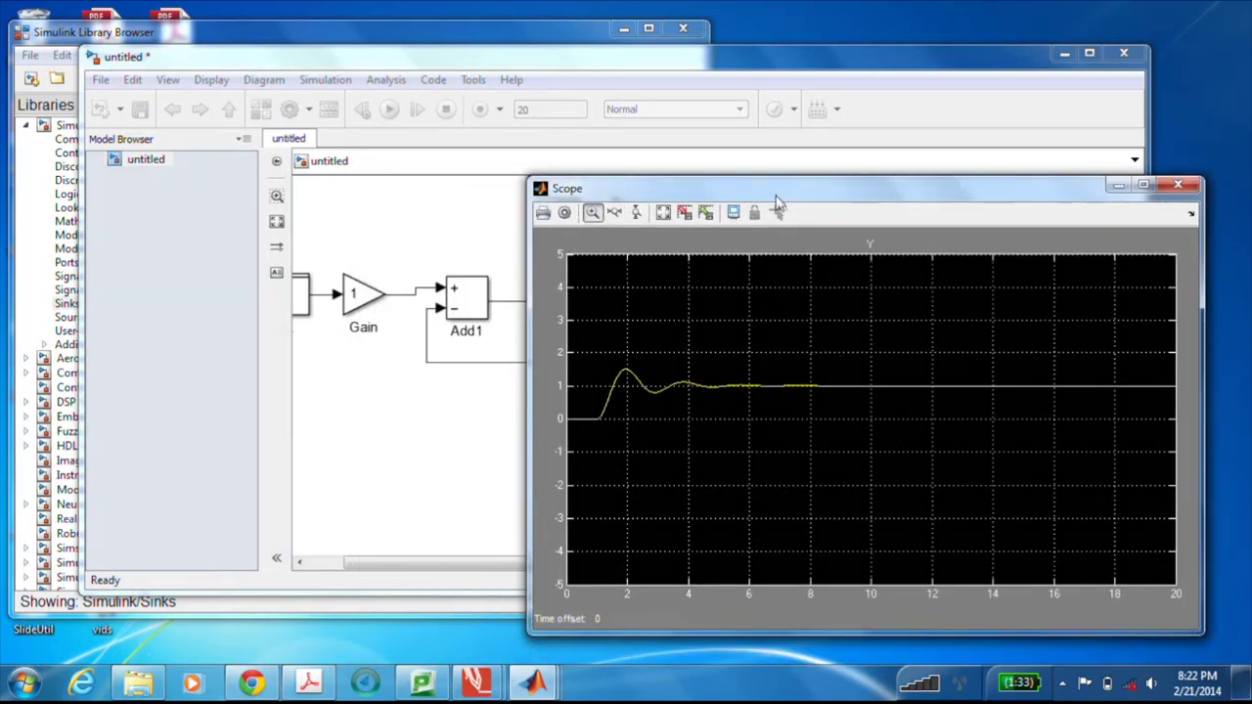